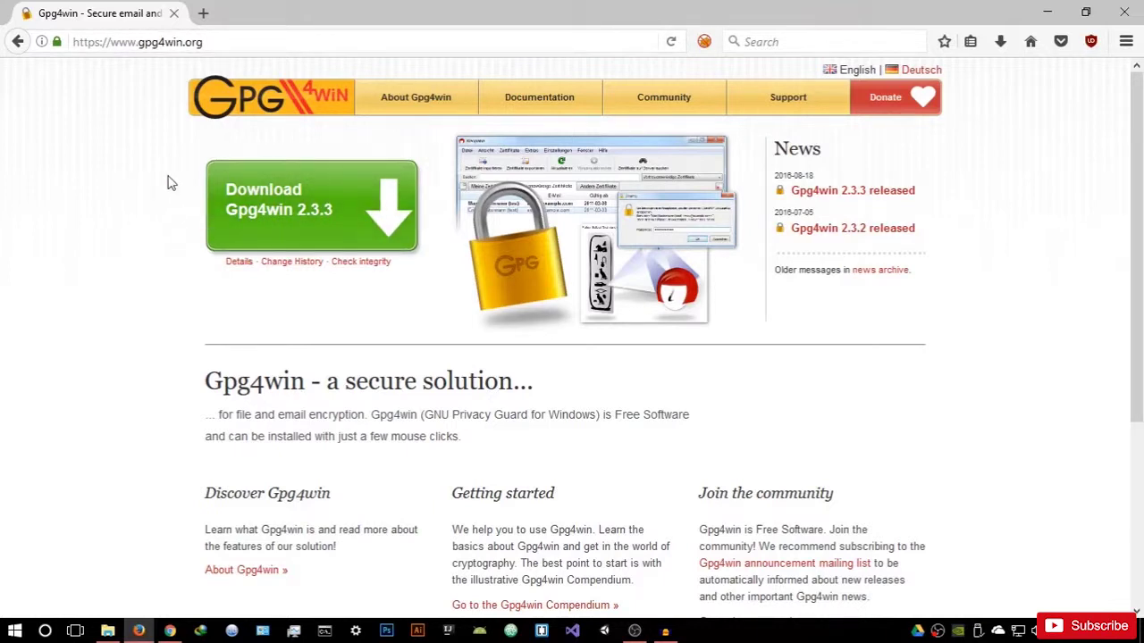
Step: Download the Gpg4win 2.3.3 installer with a $0 donation and place it at the desktop centre
{"action": "left_click", "coordinate": [301, 216]}
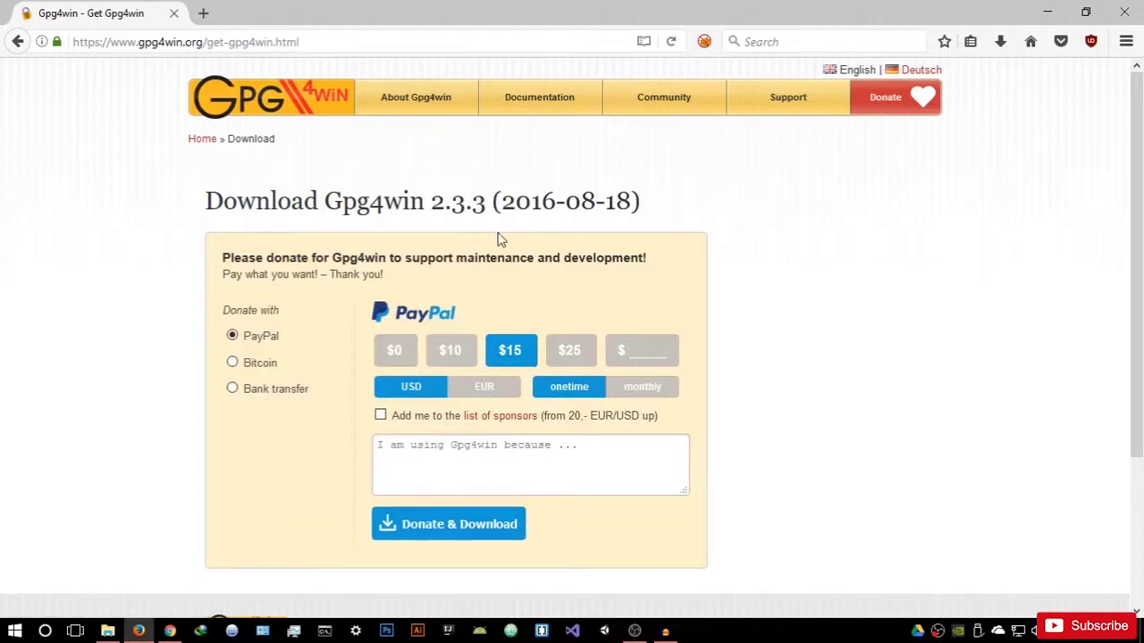
{"action": "left_click", "coordinate": [409, 351]}
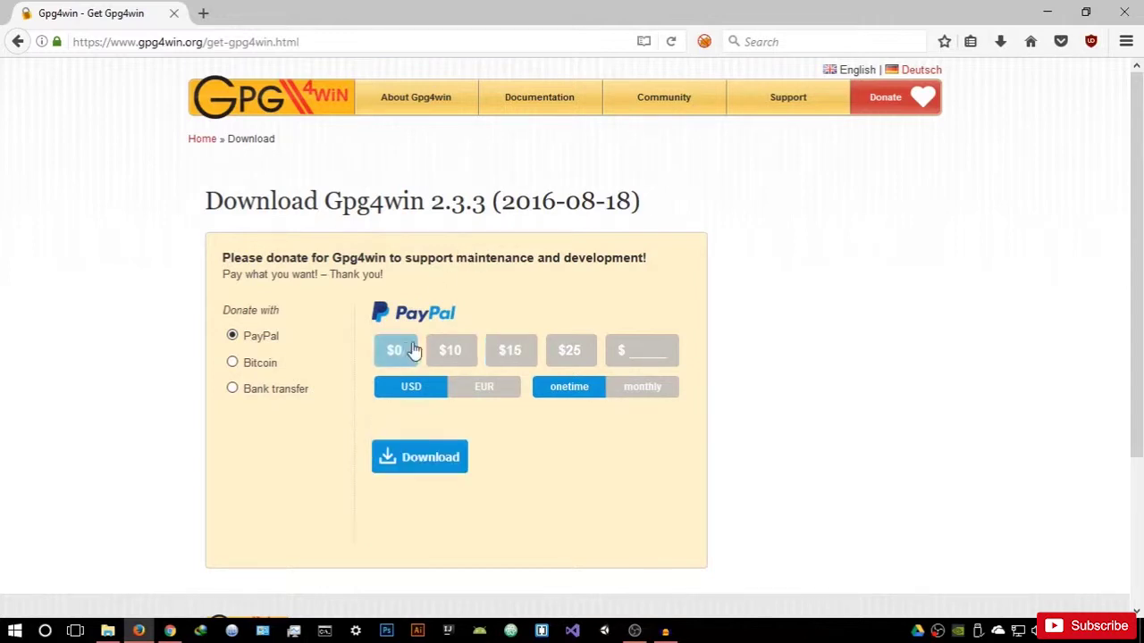
{"action": "scroll", "coordinate": [415, 331], "scroll_direction": "down", "scroll_amount": 1}
{"action": "scroll", "coordinate": [428, 268], "scroll_direction": "down", "scroll_amount": 3}
{"action": "scroll", "coordinate": [420, 210], "scroll_direction": "up", "scroll_amount": 2}
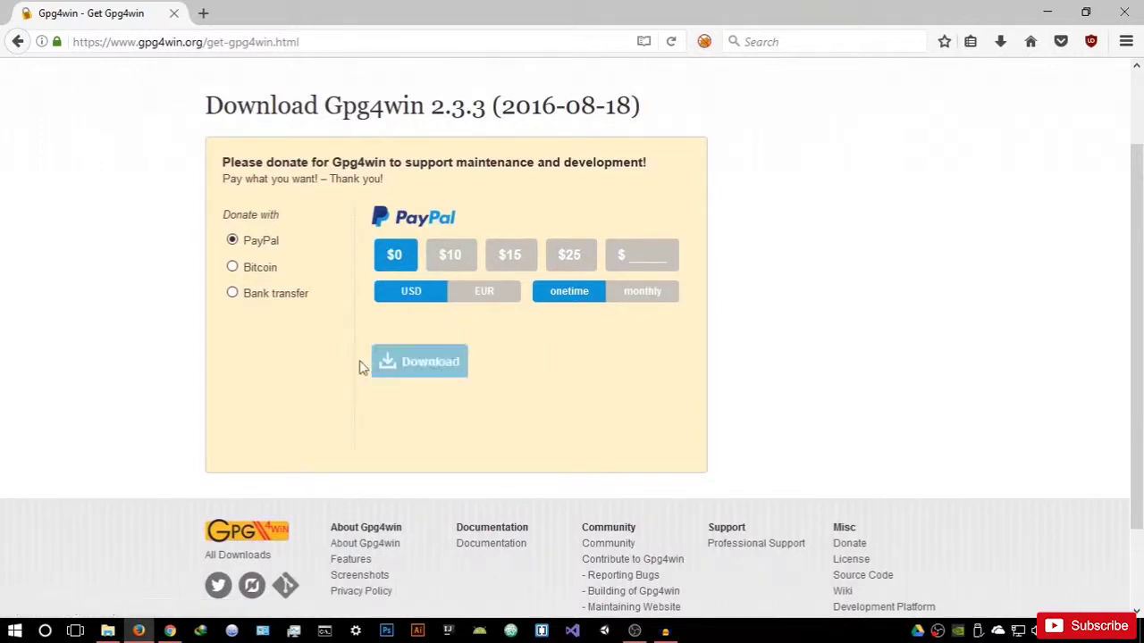
{"action": "left_click", "coordinate": [1119, 16]}
{"action": "left_click_drag", "start_coordinate": [154, 100], "coordinate": [572, 230]}
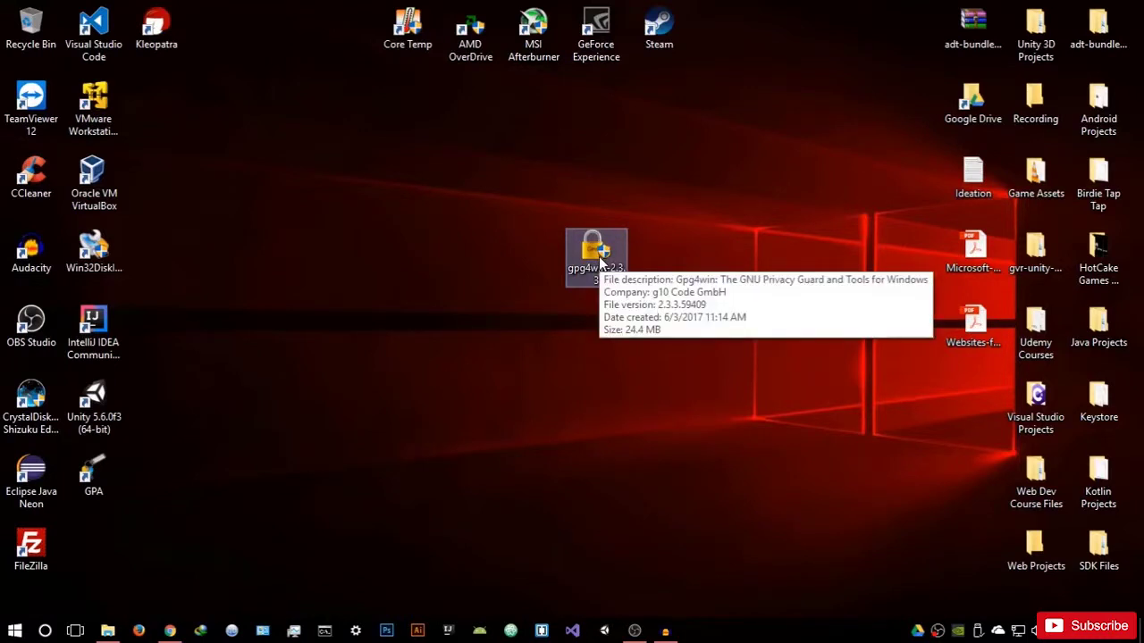
{"action": "double_click", "coordinate": [599, 257]}
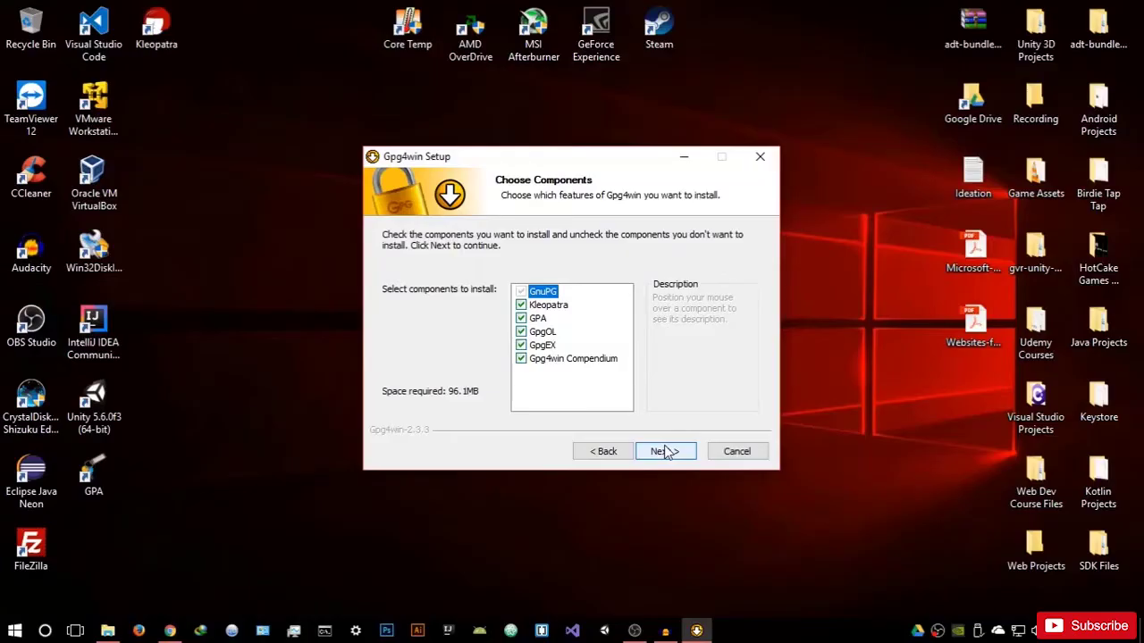
{"action": "left_click", "coordinate": [666, 452]}
{"action": "left_click", "coordinate": [604, 451]}
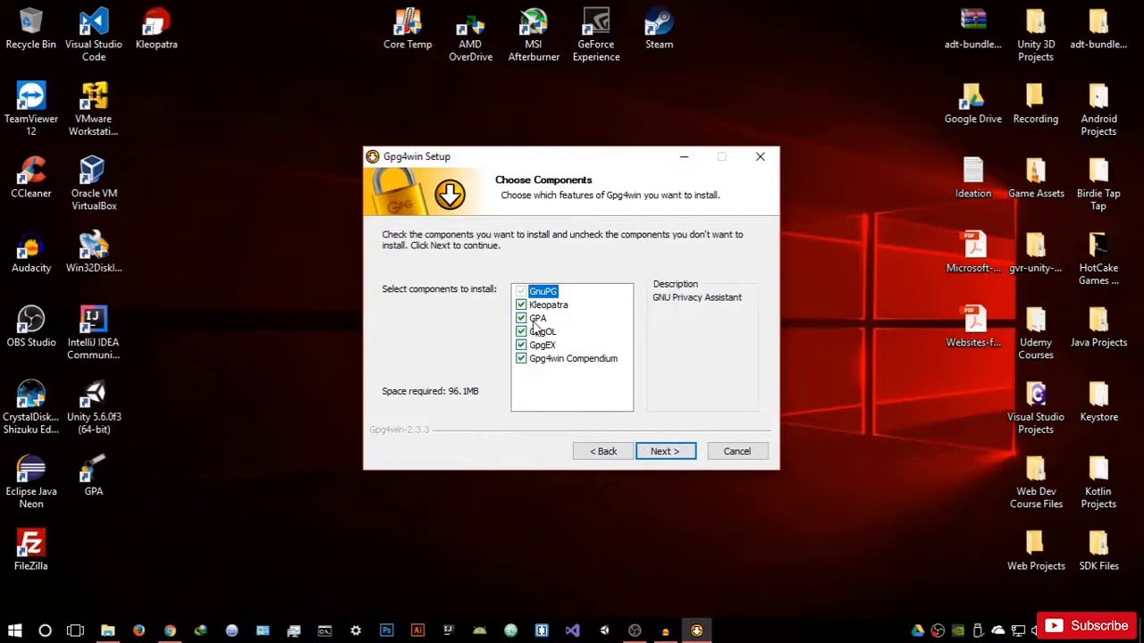
{"action": "left_click", "coordinate": [664, 452]}
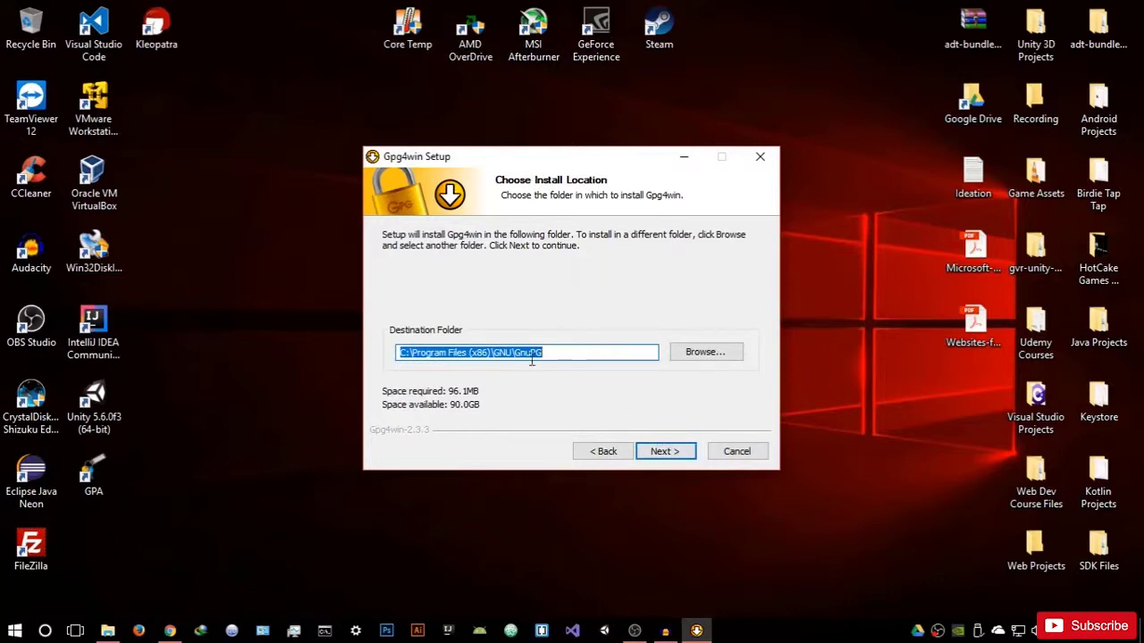
{"action": "left_click", "coordinate": [759, 159]}
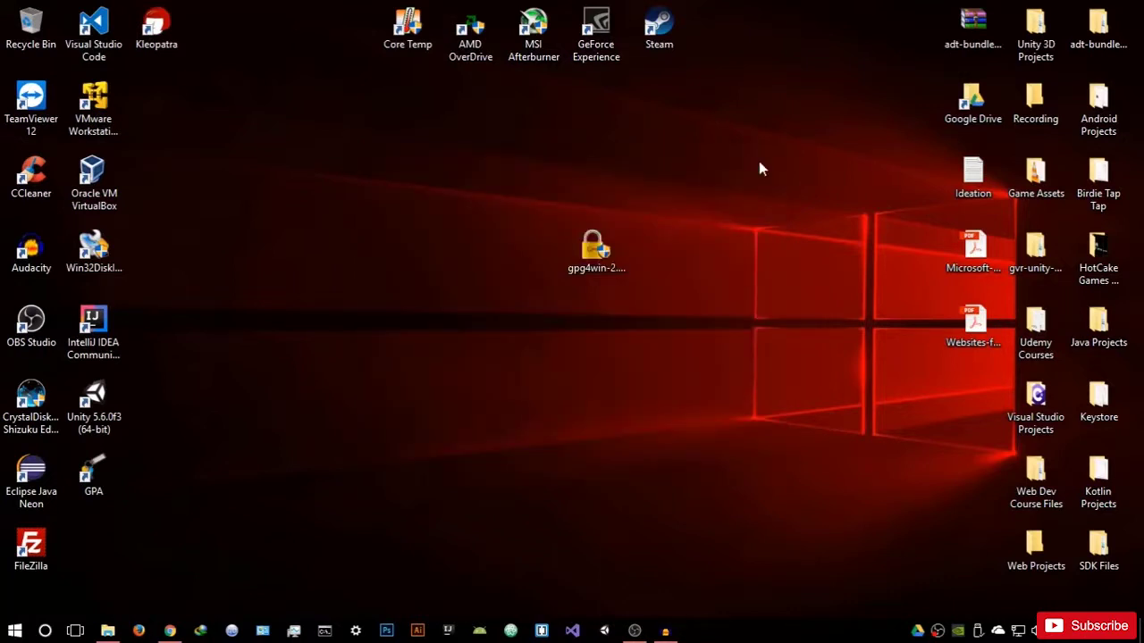
Step: Delete the Gpg4win installer from the desktop and launch GPA from its relocated shortcut
{"action": "left_click_drag", "start_coordinate": [107, 461], "coordinate": [169, 89]}
{"action": "left_click_drag", "start_coordinate": [212, 140], "coordinate": [166, 51]}
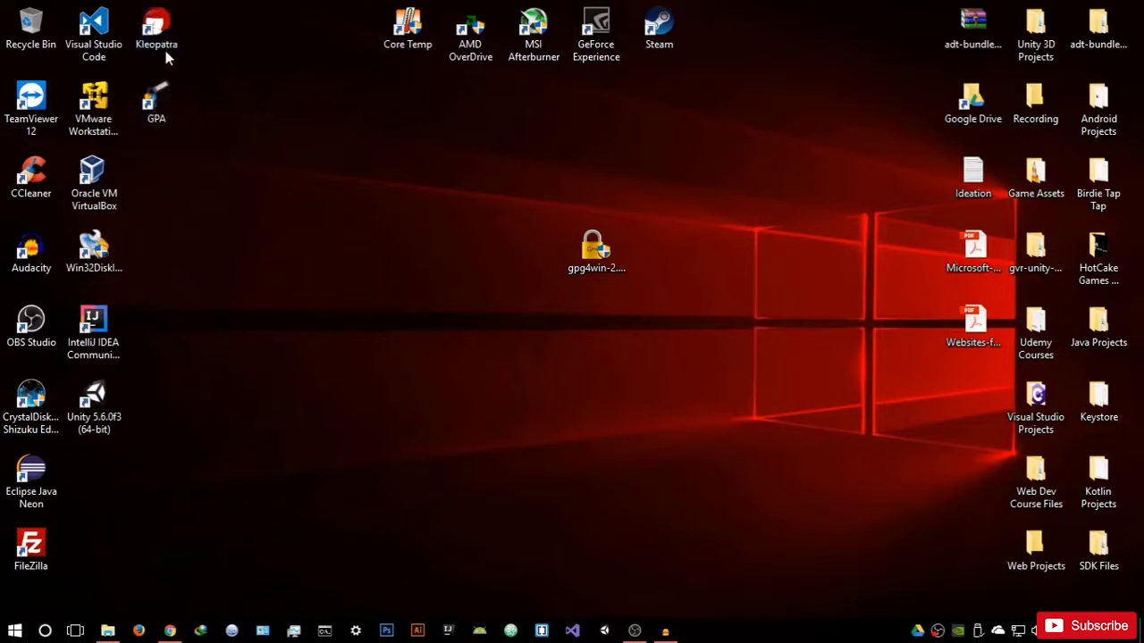
{"action": "left_click", "coordinate": [596, 252]}
{"action": "key", "text": "Delete"}
{"action": "left_click_drag", "start_coordinate": [168, 109], "coordinate": [646, 268]}
{"action": "double_click", "coordinate": [655, 269]}
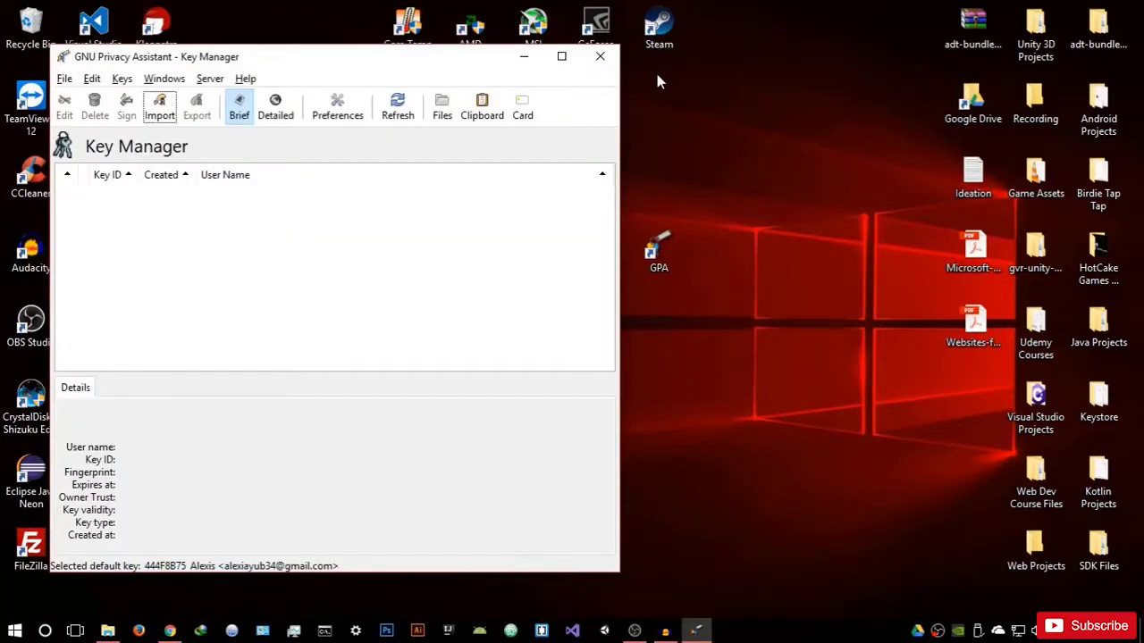
Step: Delete the existing key pair, including its secret key, and start a new key via Keys > New Key
{"action": "left_click", "coordinate": [451, 65]}
{"action": "left_click_drag", "start_coordinate": [451, 64], "coordinate": [627, 54]}
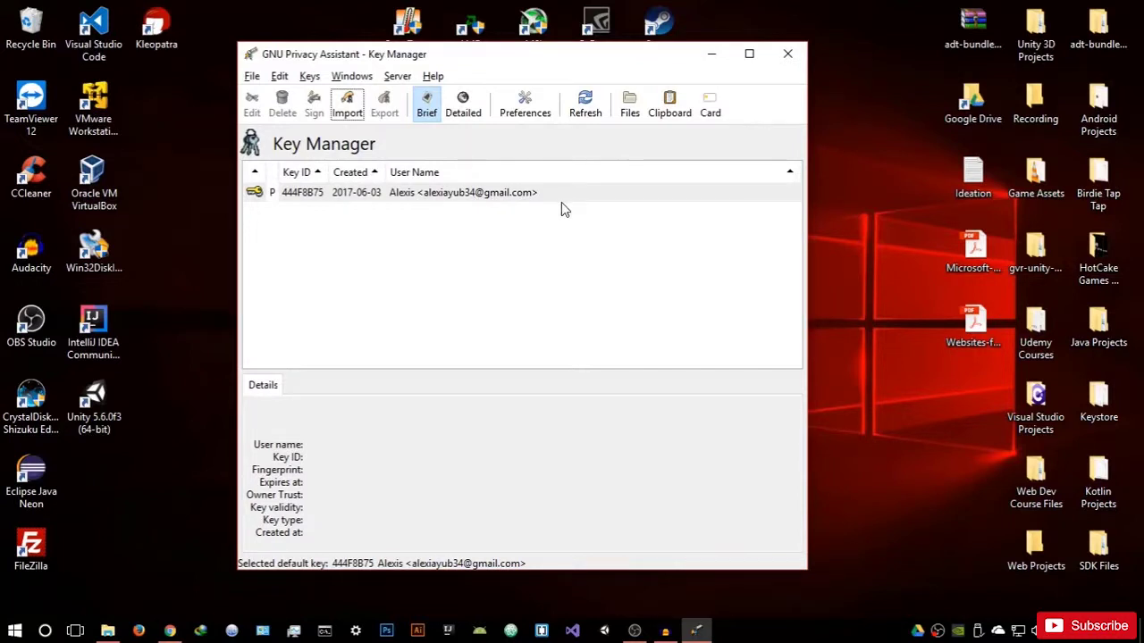
{"action": "left_click", "coordinate": [537, 191]}
{"action": "right_click", "coordinate": [536, 193]}
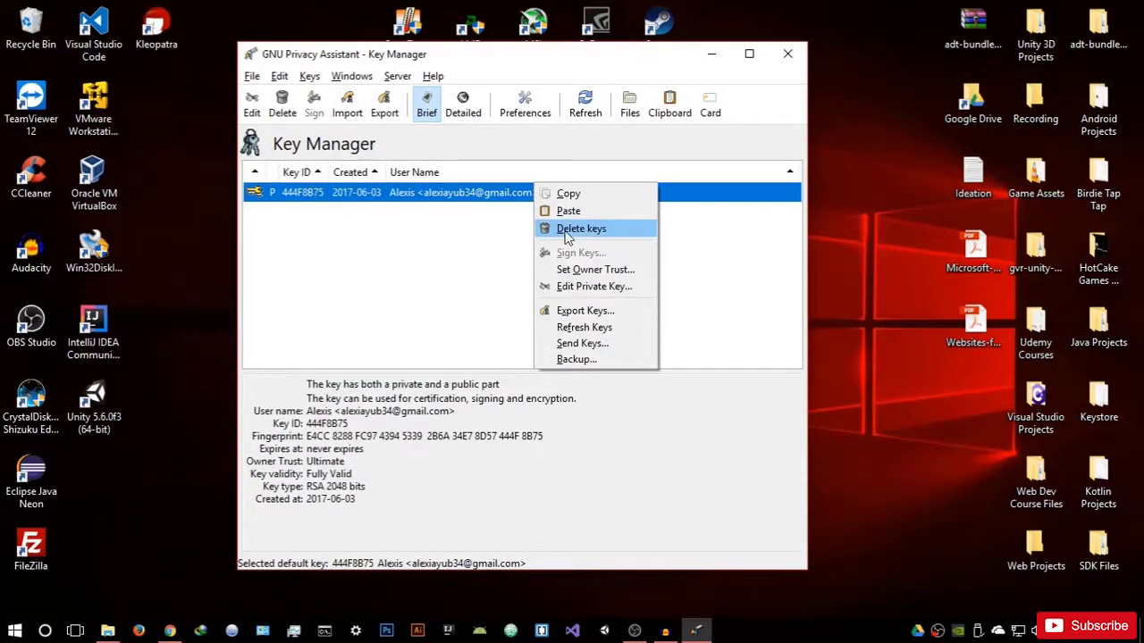
{"action": "left_click", "coordinate": [576, 229]}
{"action": "left_click", "coordinate": [559, 408]}
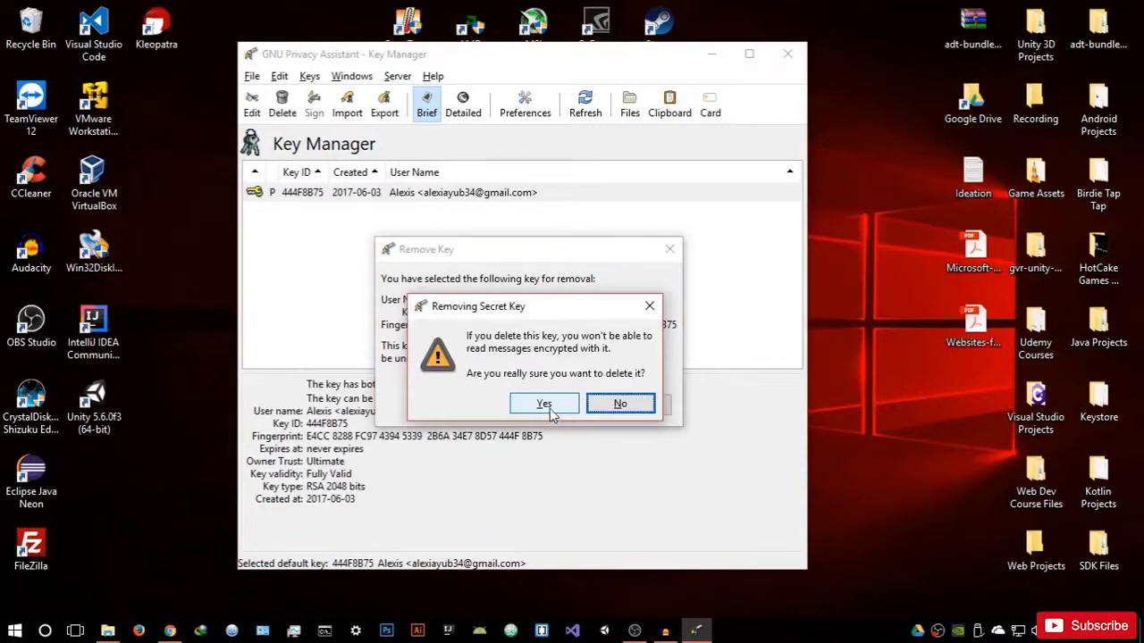
{"action": "left_click", "coordinate": [558, 407]}
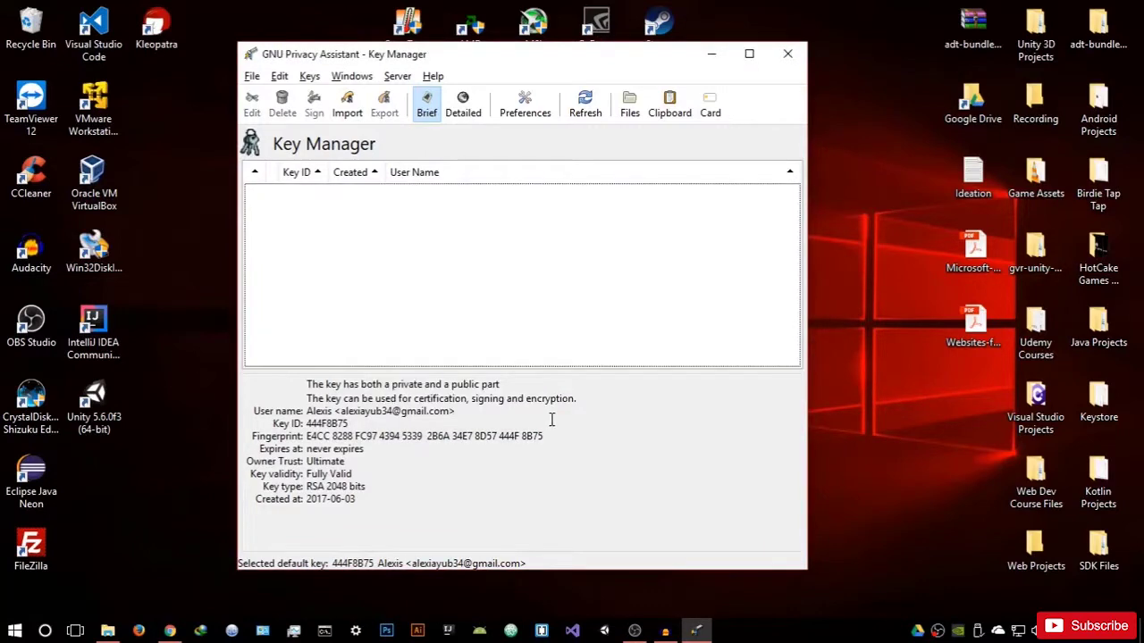
{"action": "left_click", "coordinate": [309, 77]}
{"action": "left_click", "coordinate": [338, 123]}
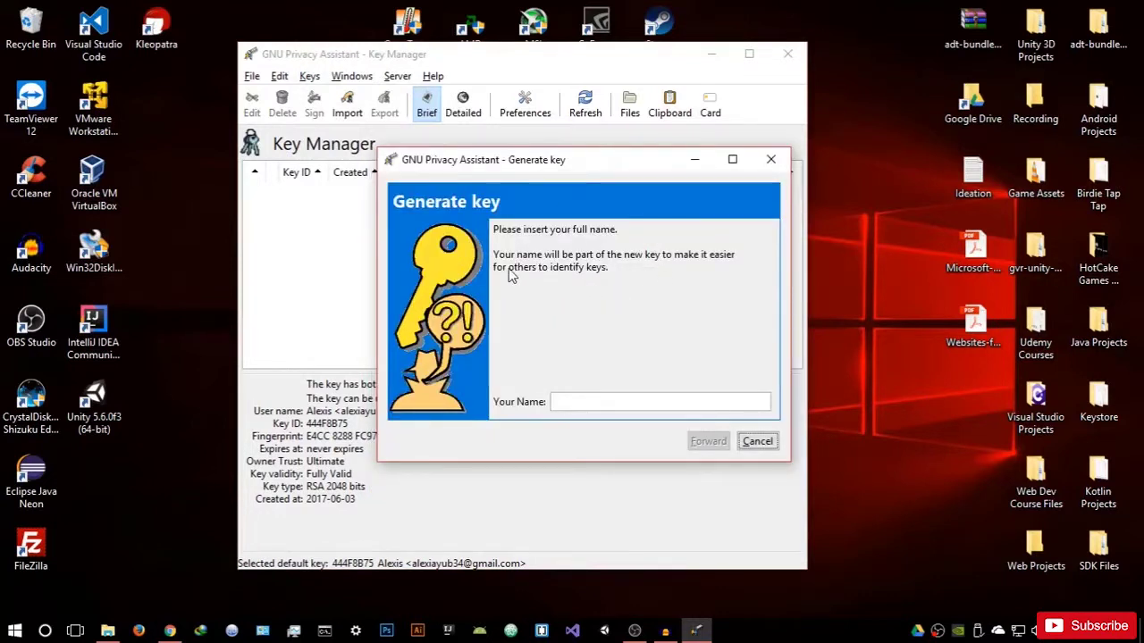
Step: Enter the owner's full name and e-mail in the key wizard, choose Do it later for backup, and generate
{"action": "left_click", "coordinate": [614, 401]}
{"action": "type", "text": "Alexis"}
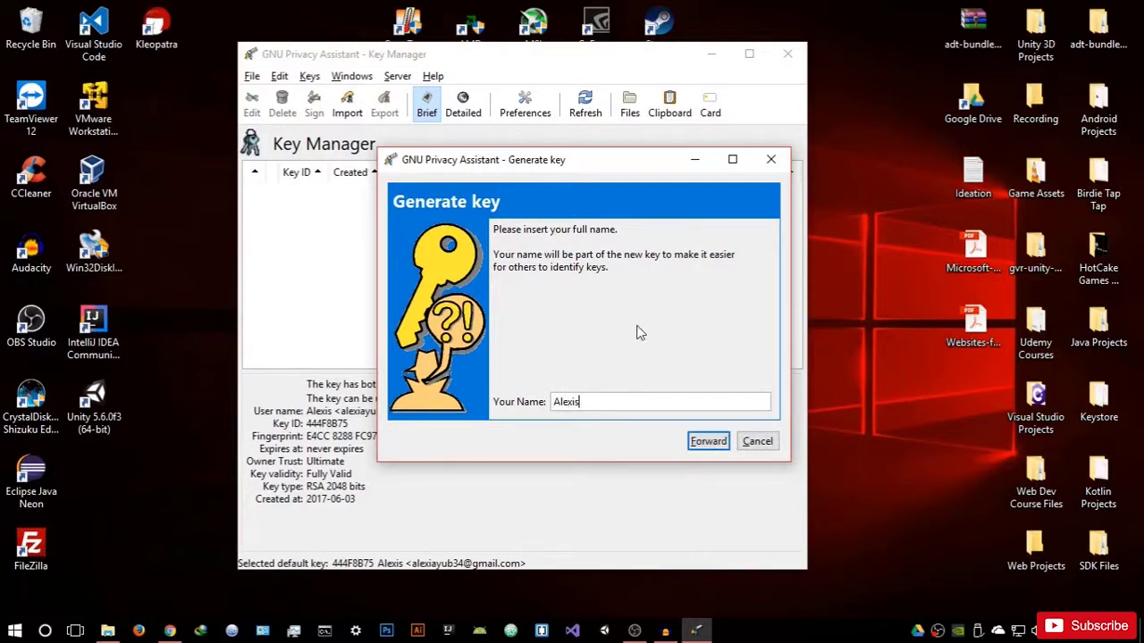
{"action": "left_click", "coordinate": [719, 442]}
{"action": "left_click", "coordinate": [618, 403]}
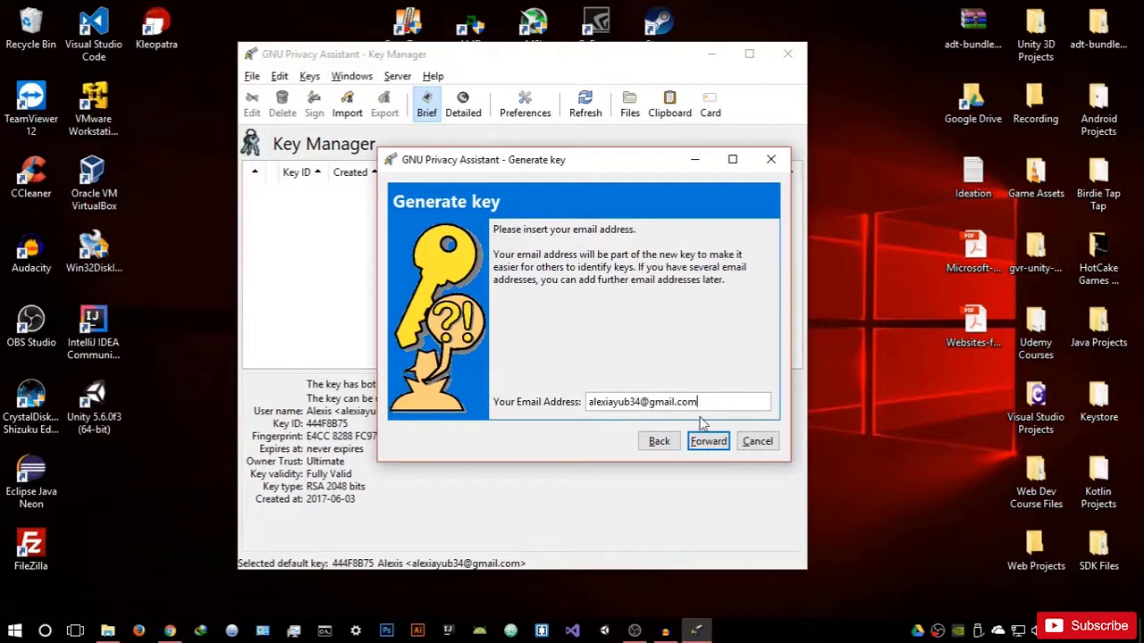
{"action": "left_click", "coordinate": [711, 442]}
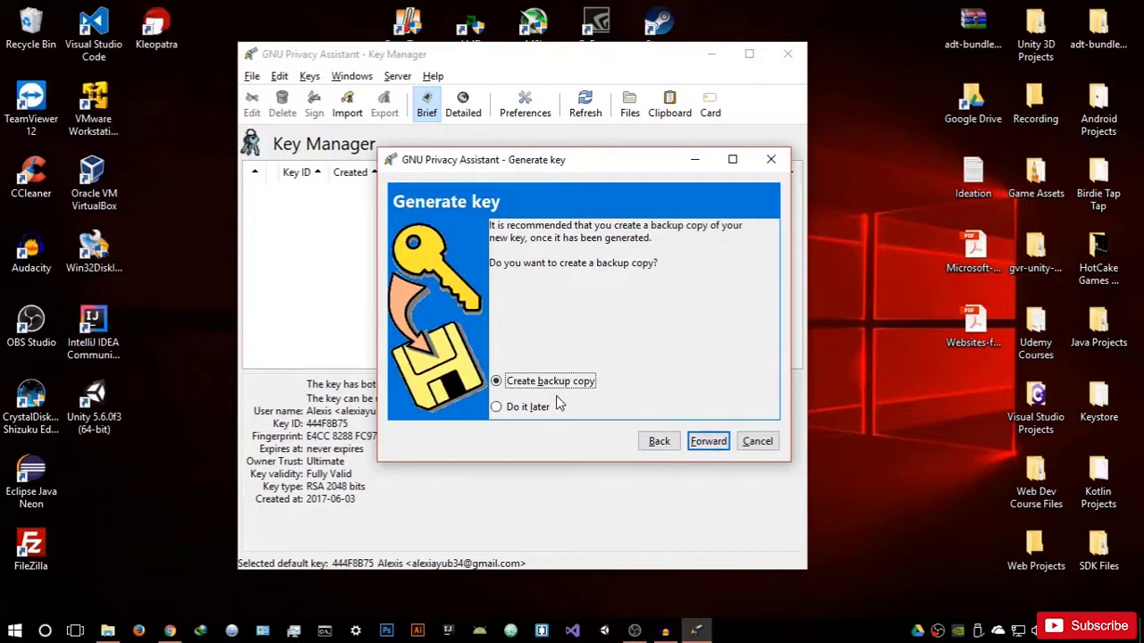
{"action": "left_click", "coordinate": [545, 407]}
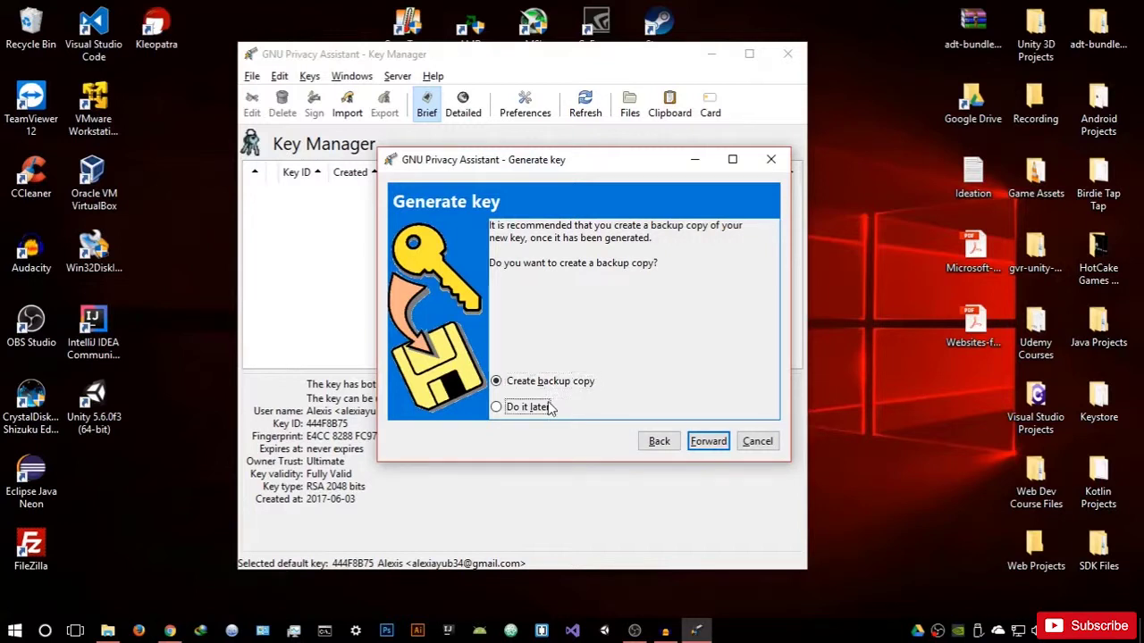
{"action": "left_click", "coordinate": [702, 442]}
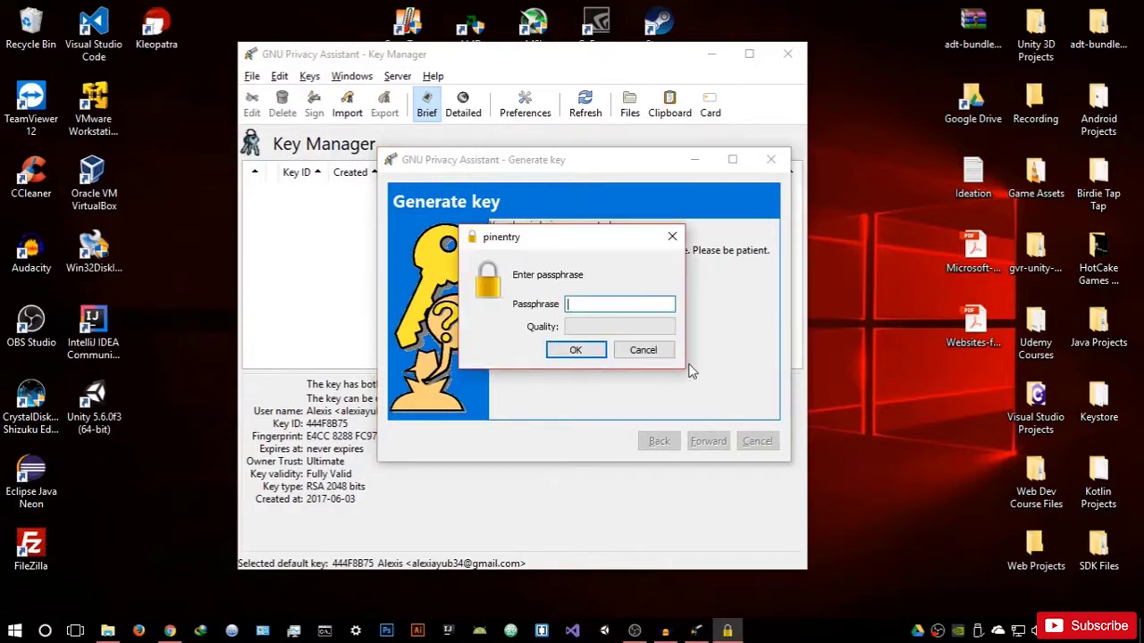
Step: Enter a passphrase rated 90% quality for the new key and confirm it in the second prompt
{"action": "left_click_drag", "start_coordinate": [574, 231], "coordinate": [694, 286]}
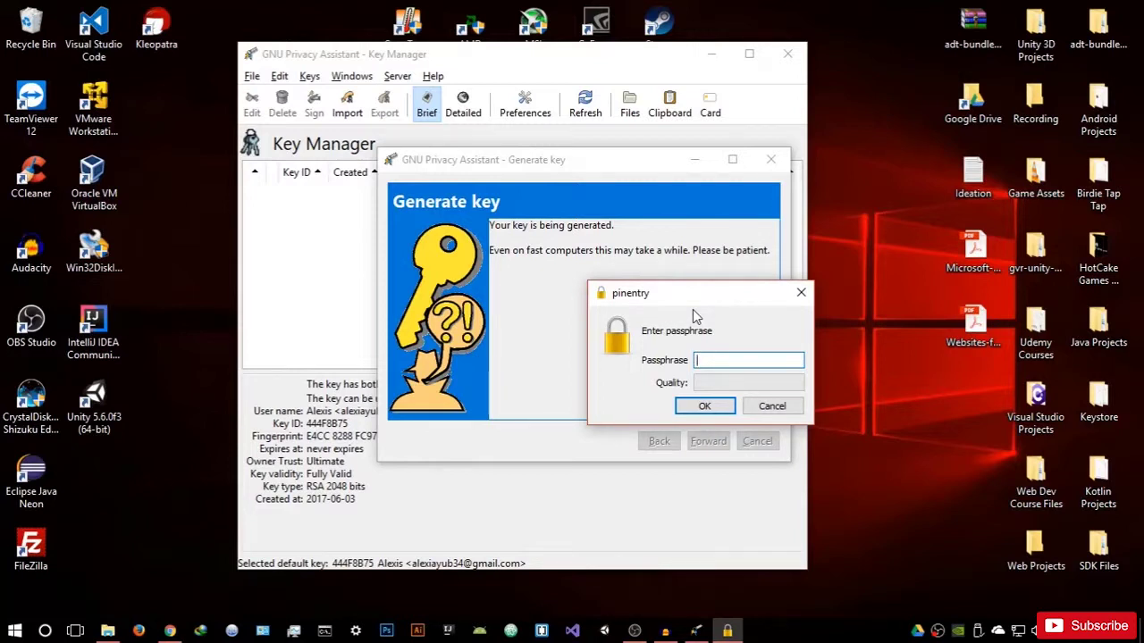
{"action": "type", "text": "*********"}
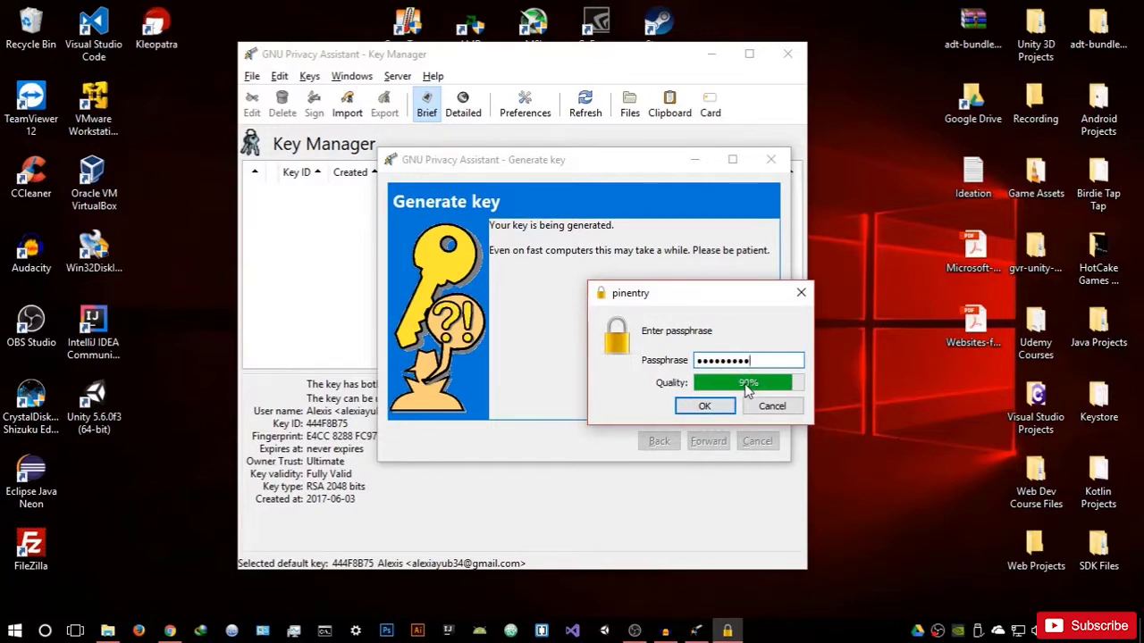
{"action": "mouse_move", "coordinate": [747, 389]}
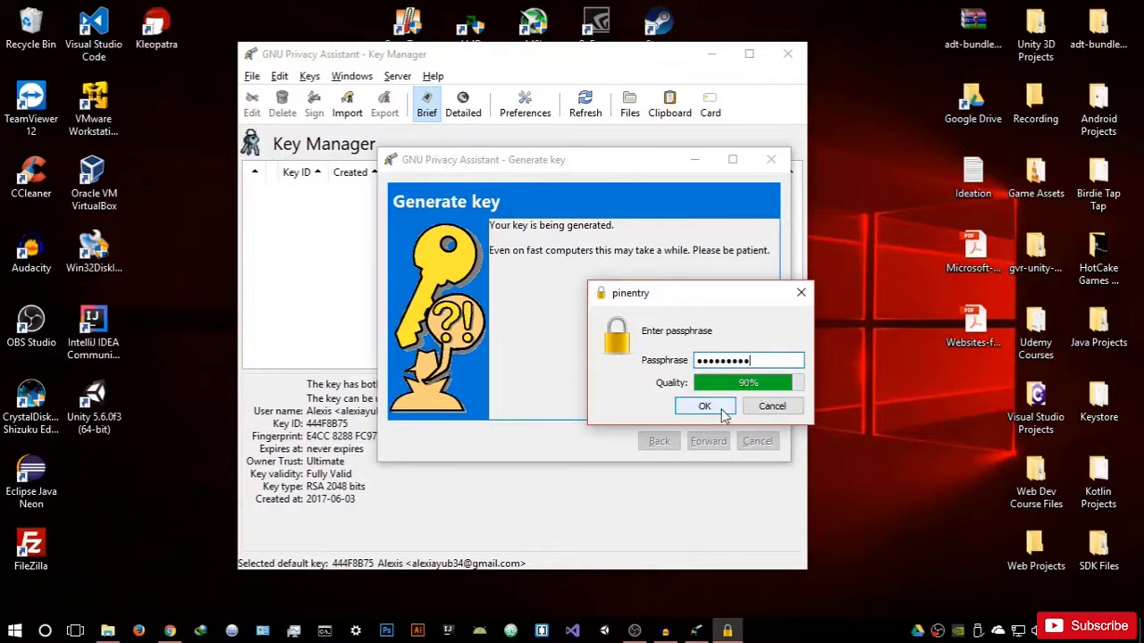
{"action": "left_click", "coordinate": [704, 406]}
{"action": "type", "text": "•••••••"}
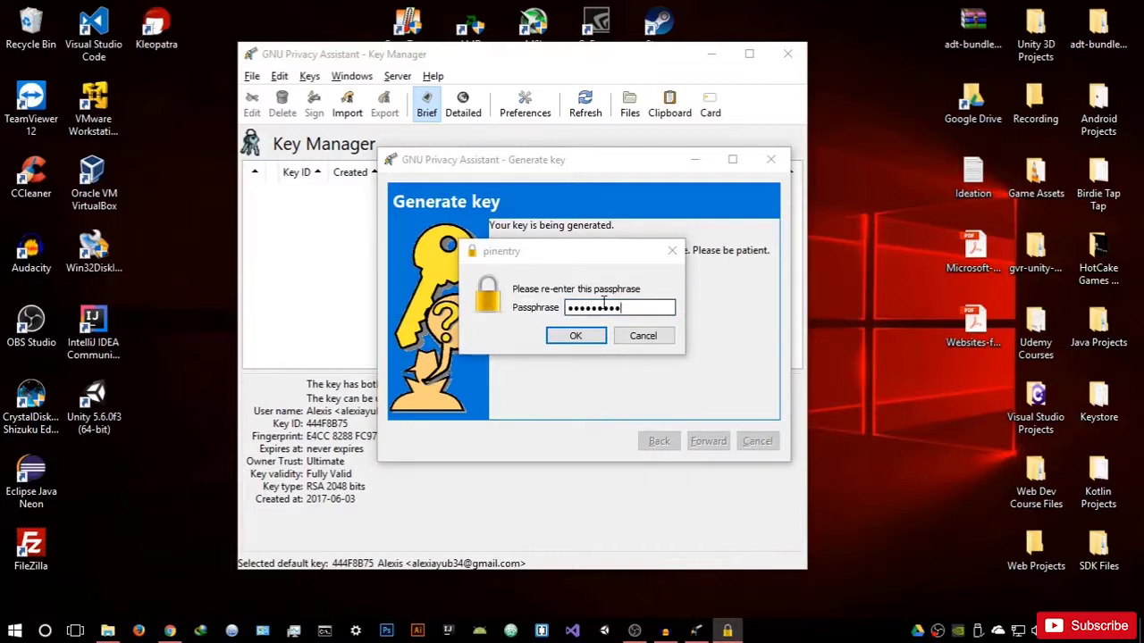
{"action": "key", "text": "Return"}
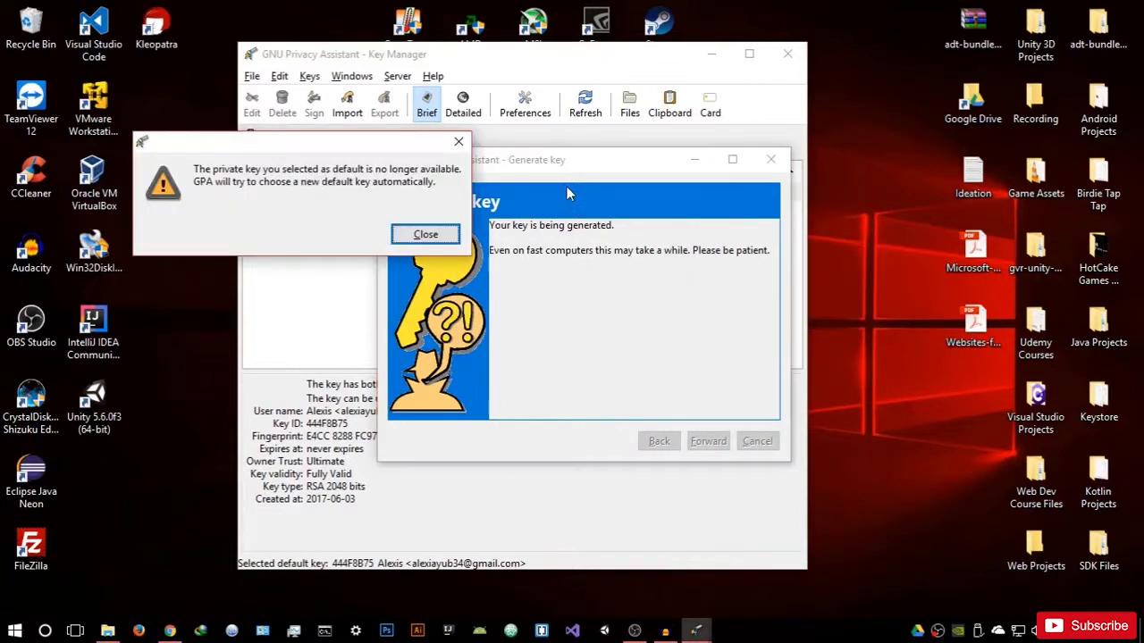
Step: Dismiss the default-key warning and copy the new RSA 2048 key 27826D44 to the clipboard
{"action": "left_click", "coordinate": [424, 234]}
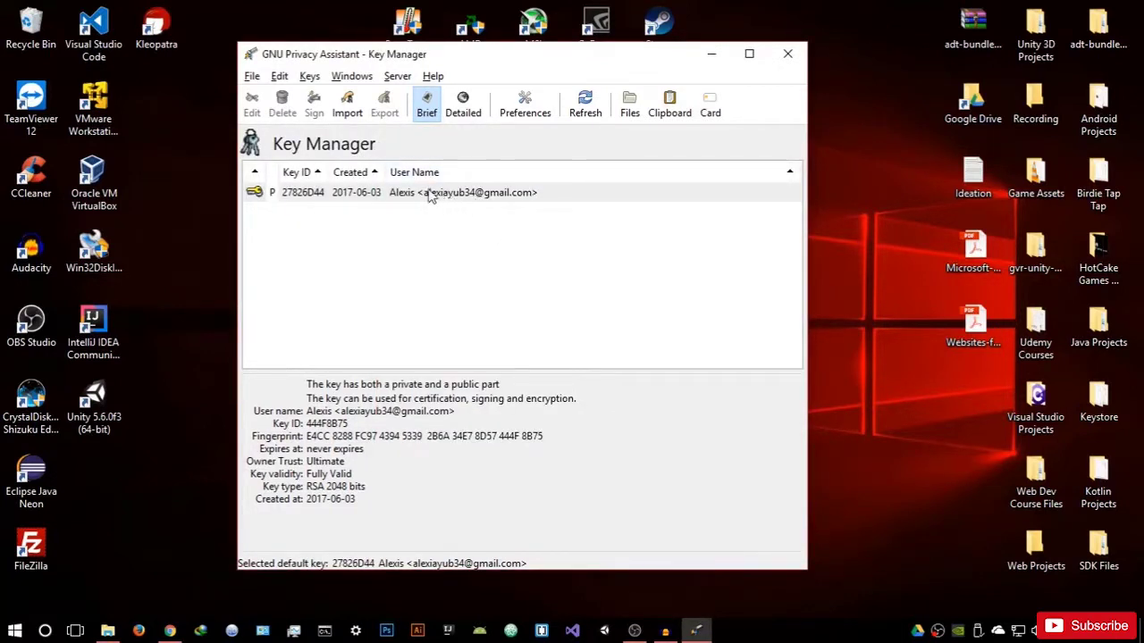
{"action": "left_click_drag", "start_coordinate": [501, 62], "coordinate": [606, 57]}
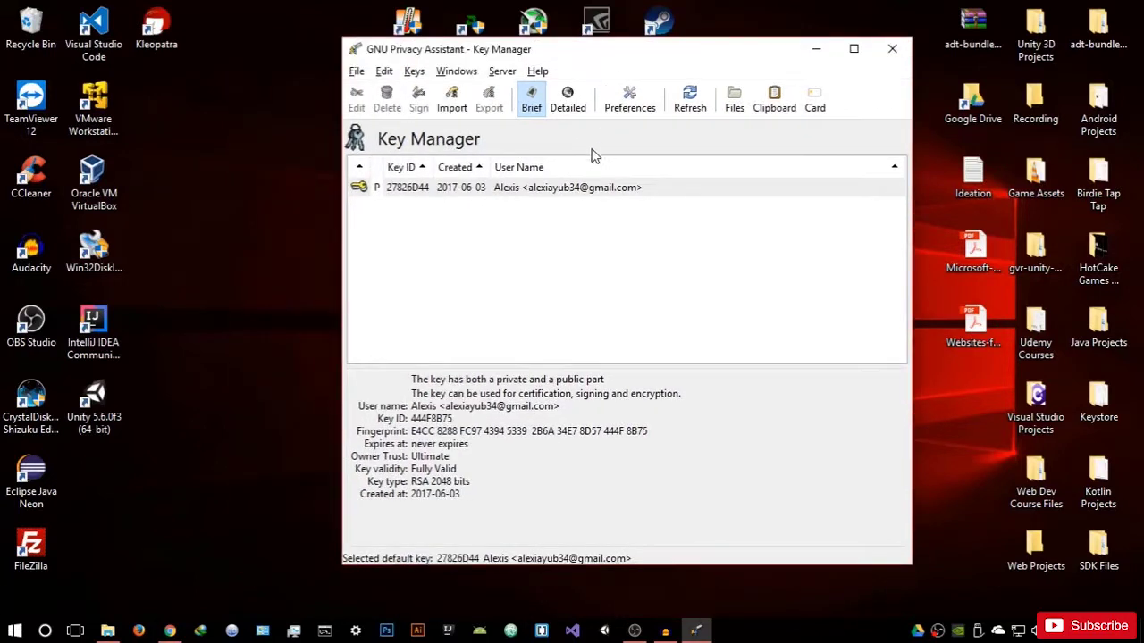
{"action": "right_click", "coordinate": [570, 189]}
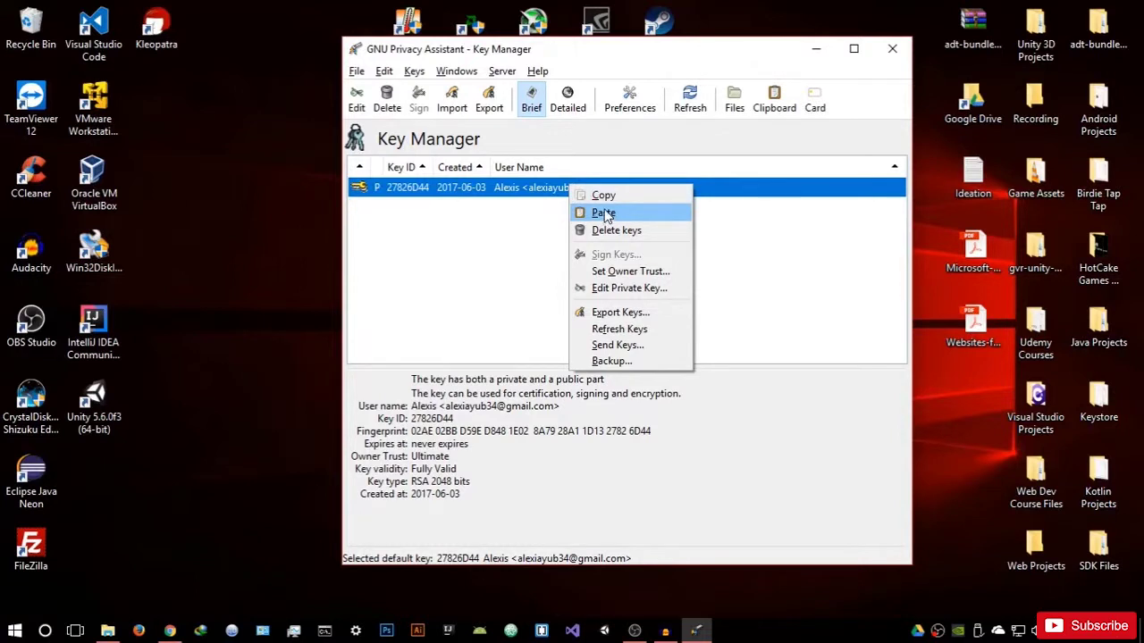
{"action": "left_click", "coordinate": [604, 195]}
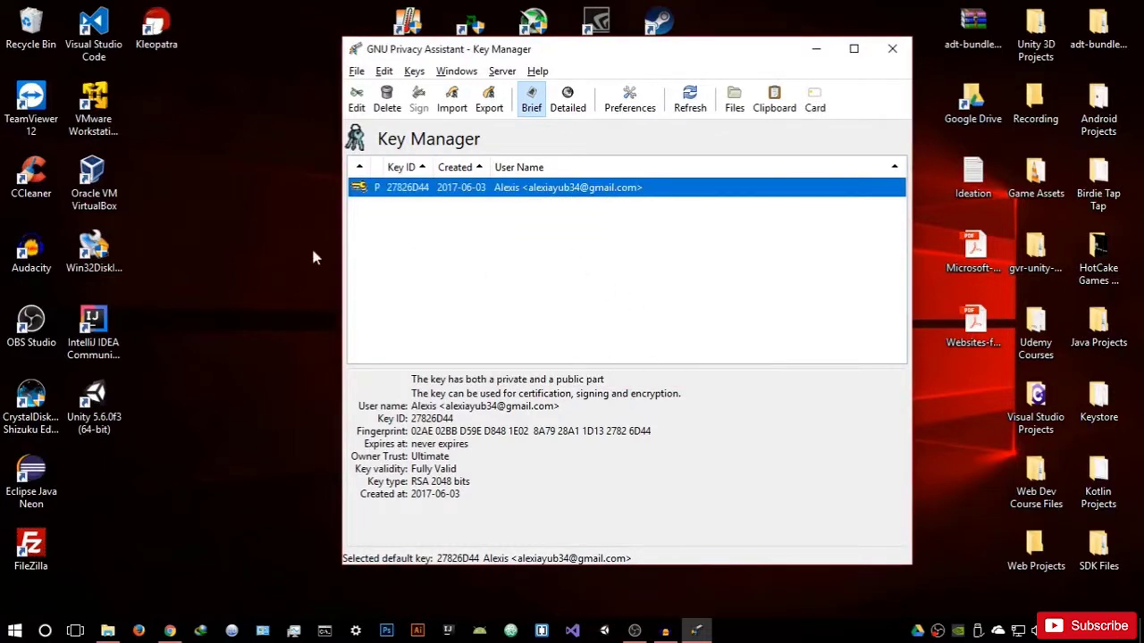
{"action": "left_click", "coordinate": [14, 630]}
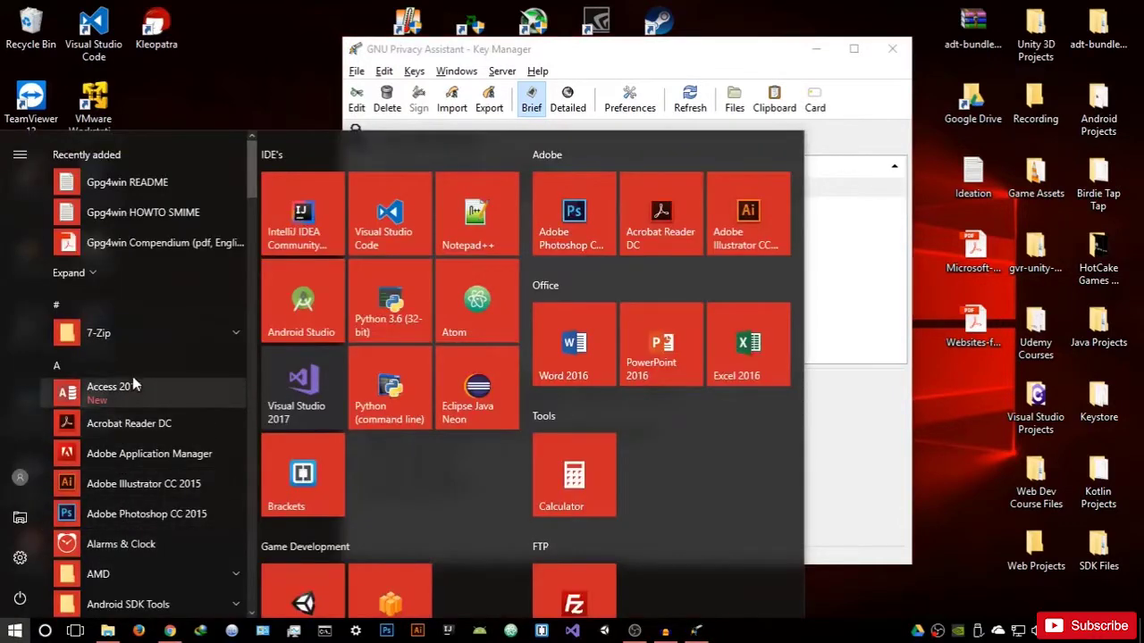
Step: Paste the PGP public key block into a new untitled Notepad document, then minimize Notepad
{"action": "type", "text": "notepa"}
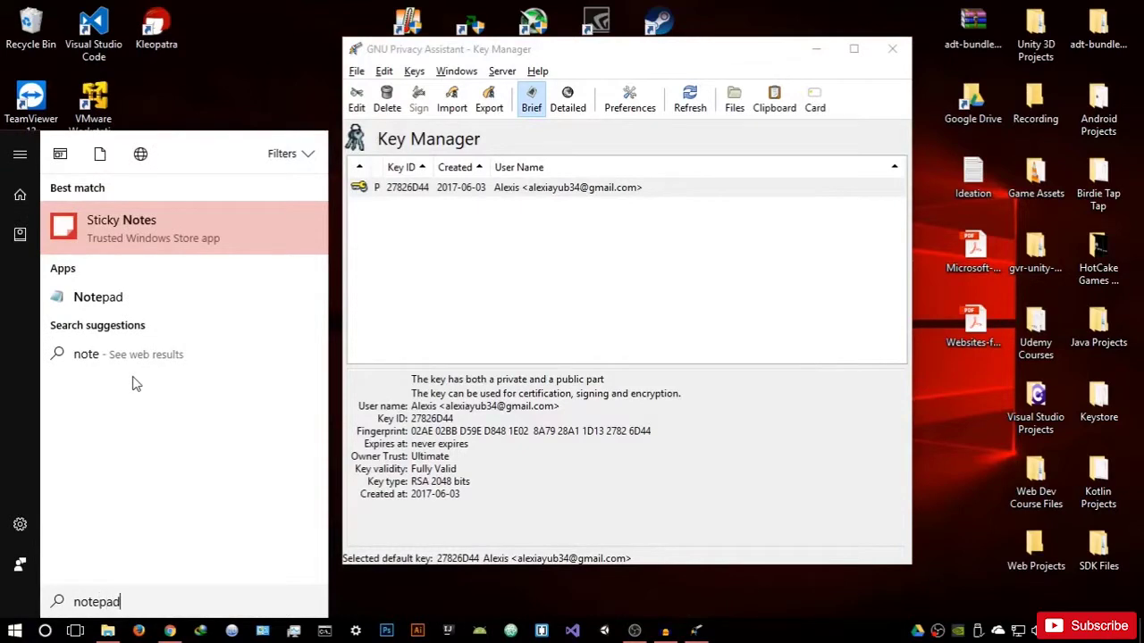
{"action": "type", "text": "d"}
{"action": "left_click", "coordinate": [117, 235]}
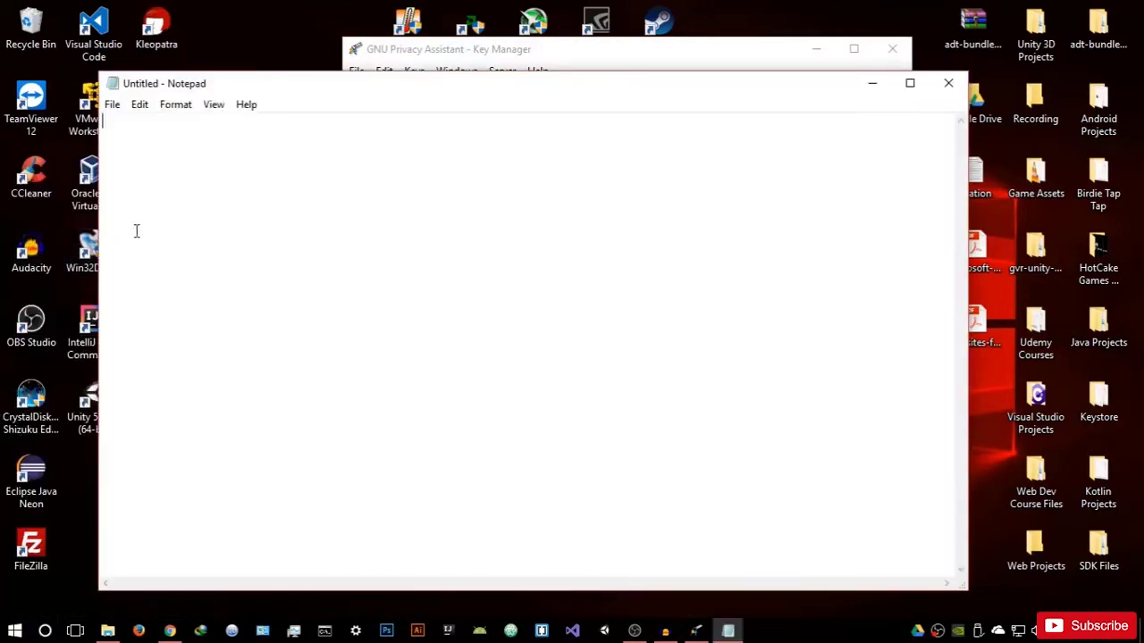
{"action": "right_click", "coordinate": [393, 183]}
{"action": "left_click", "coordinate": [423, 253]}
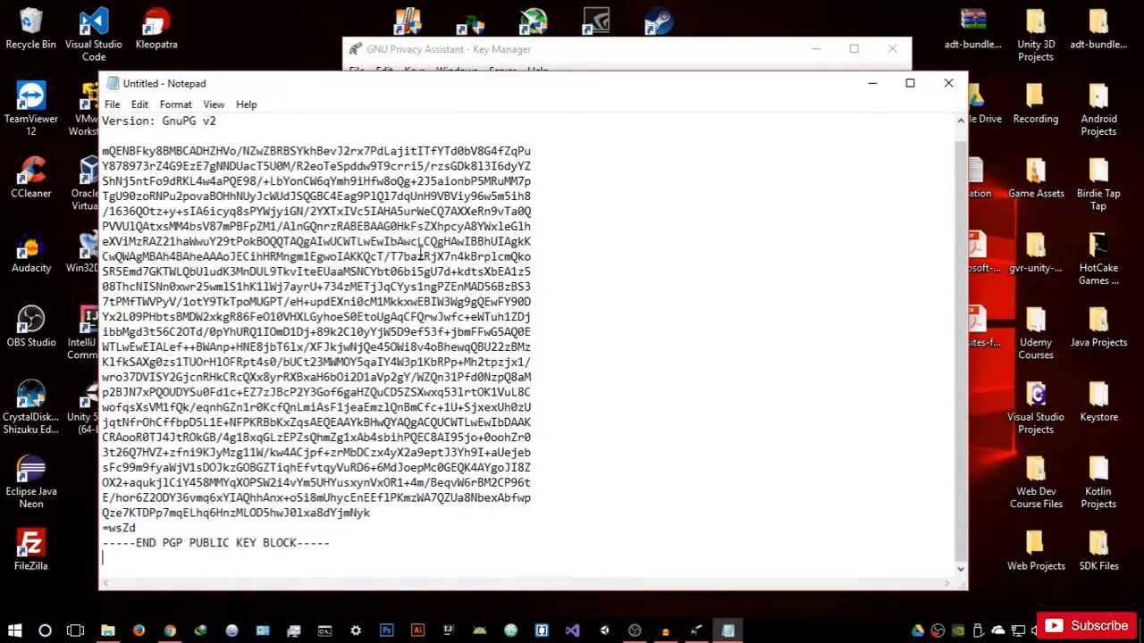
{"action": "scroll", "coordinate": [199, 132], "scroll_direction": "up", "scroll_amount": 1}
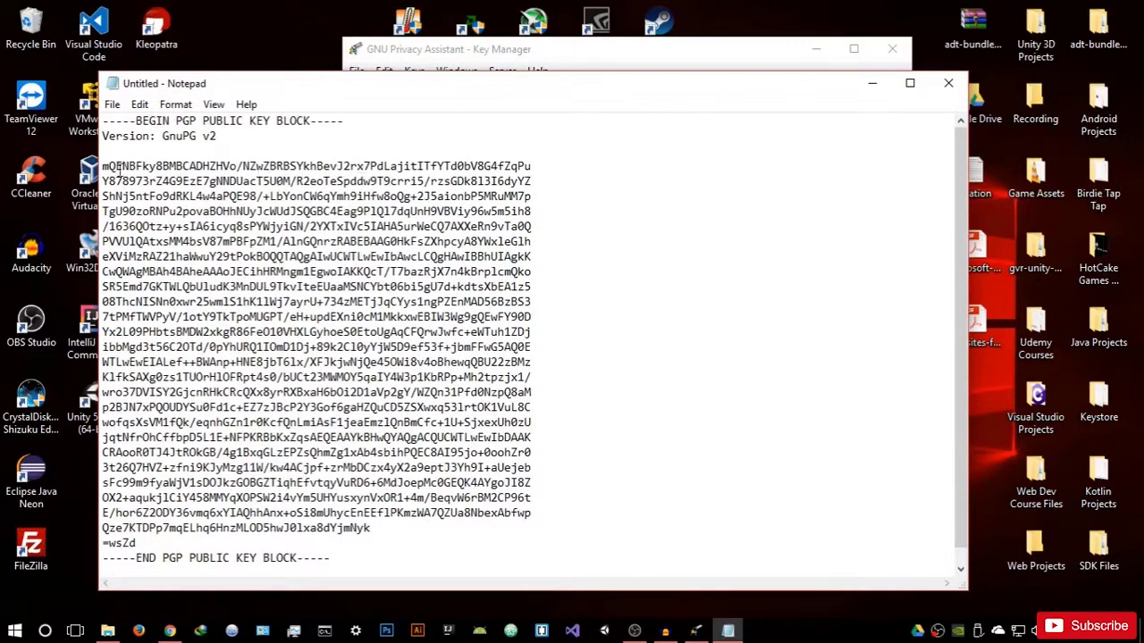
{"action": "left_click_drag", "start_coordinate": [102, 166], "coordinate": [406, 546]}
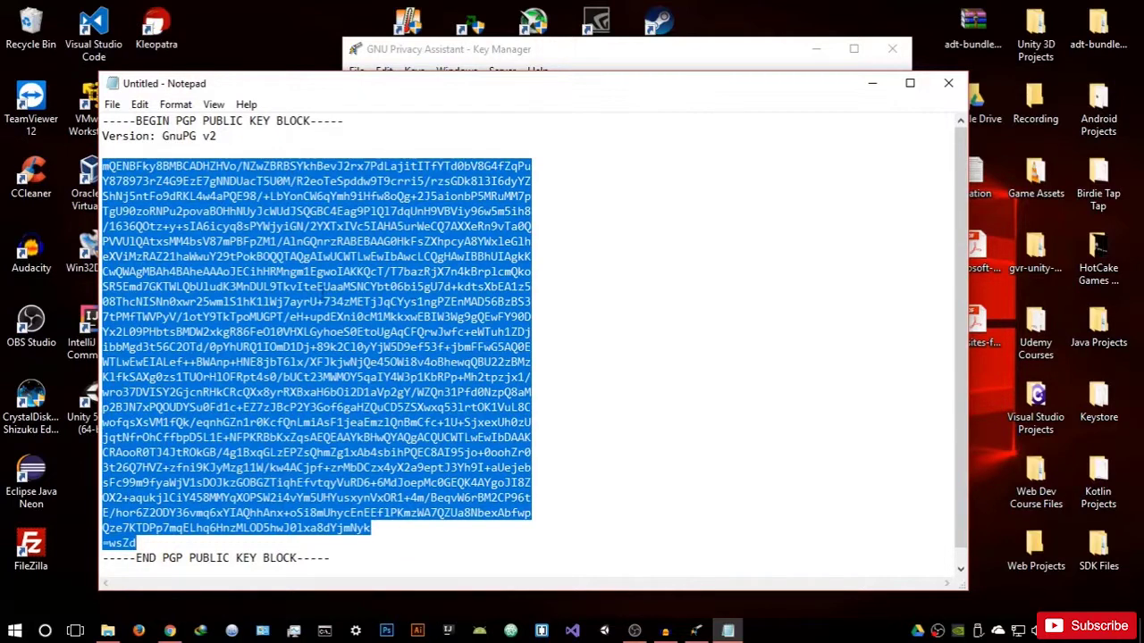
{"action": "left_click", "coordinate": [474, 293]}
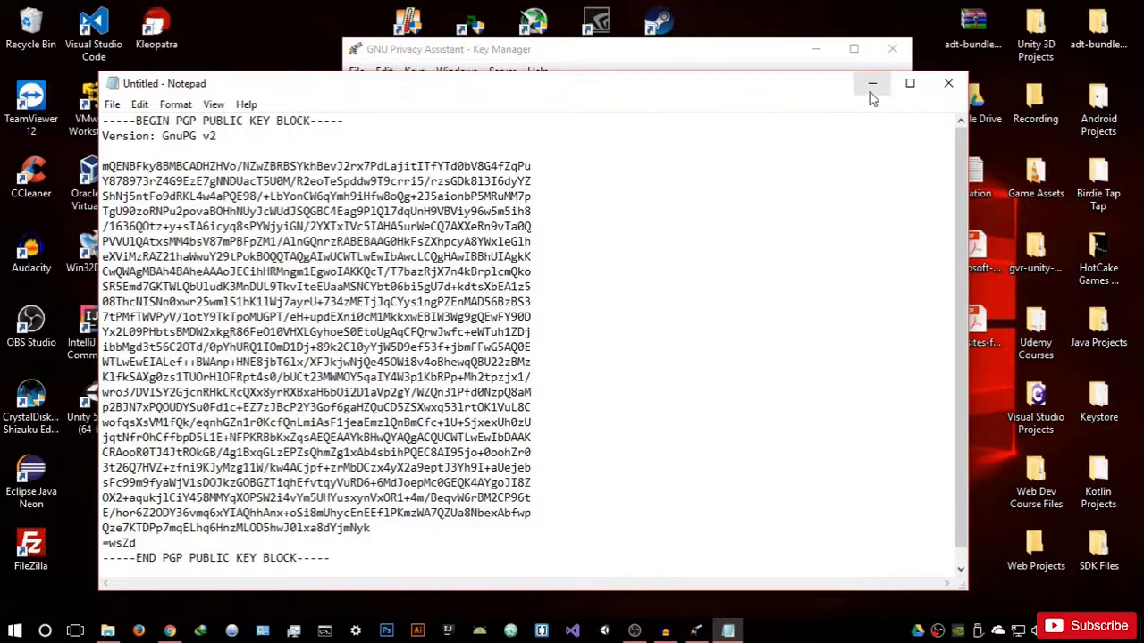
{"action": "left_click", "coordinate": [872, 84]}
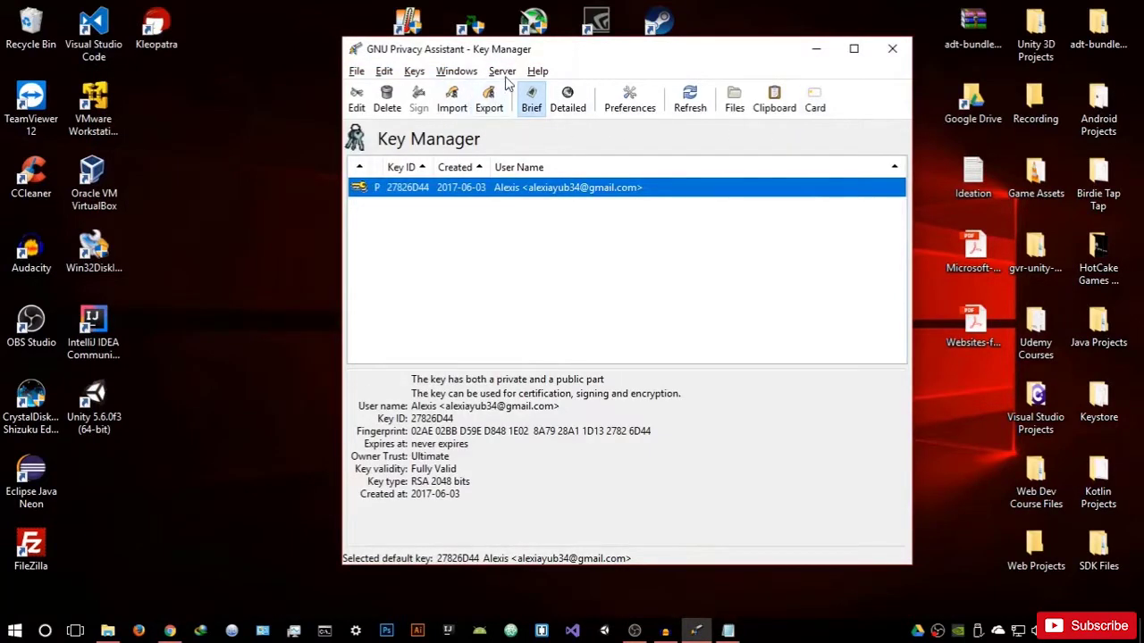
Step: Open GPA's Clipboard window from the Windows menu and type 'Hello how are you?' into it
{"action": "left_click", "coordinate": [442, 74]}
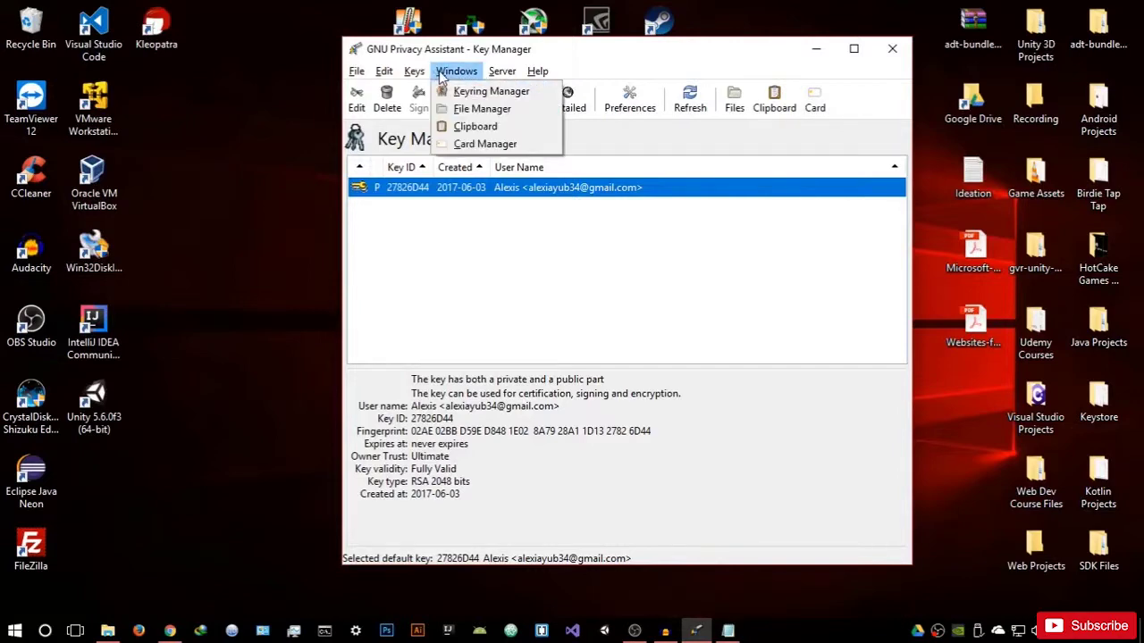
{"action": "left_click", "coordinate": [471, 128]}
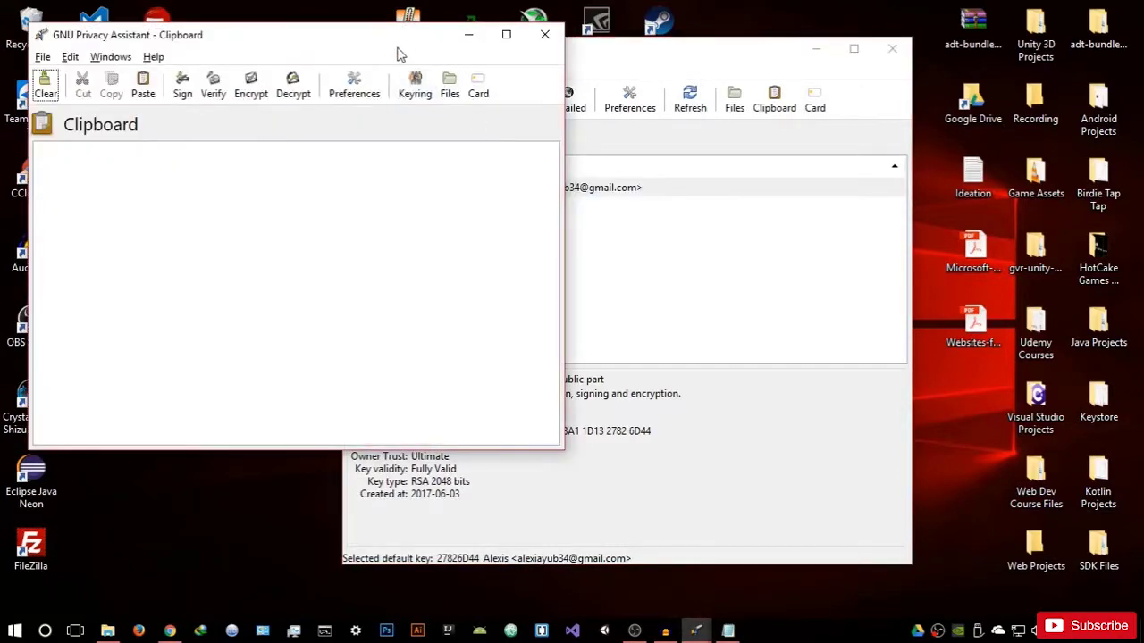
{"action": "left_click_drag", "start_coordinate": [396, 51], "coordinate": [697, 188]}
{"action": "left_click", "coordinate": [578, 306]}
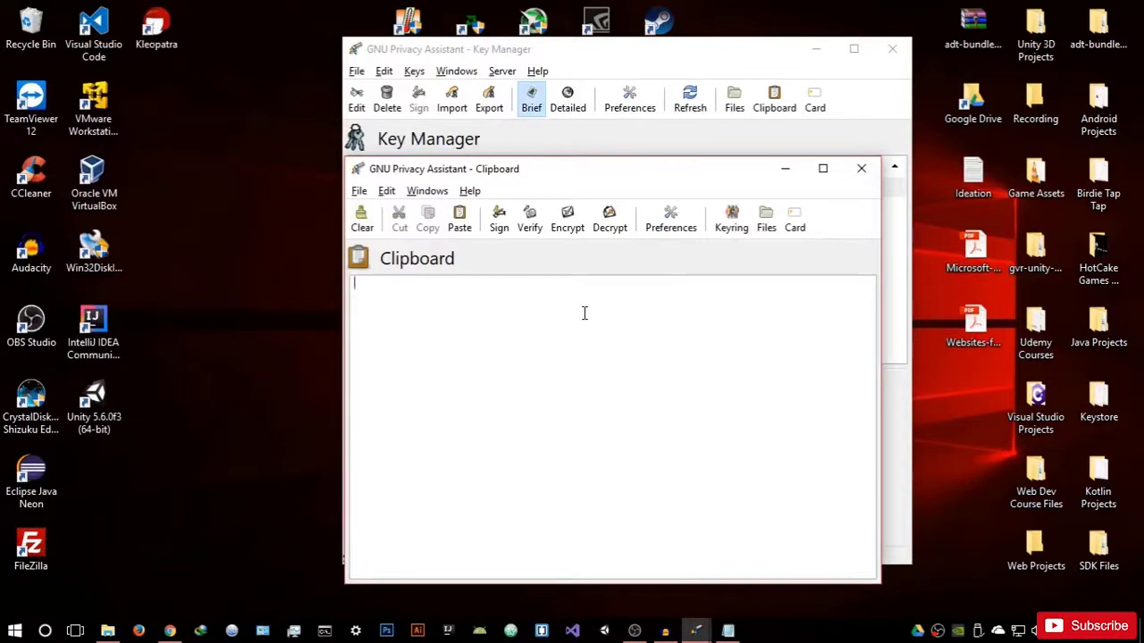
{"action": "type", "text": "Hello how arer yo"}
{"action": "key", "text": "BackSpace"}
{"action": "key", "text": "BackSpace"}
{"action": "key", "text": "BackSpace"}
{"action": "type", "text": "you?"}
{"action": "left_click", "coordinate": [565, 225]}
Step: Encrypt the clipboard text to public key 27826D44, producing a PGP message block
{"action": "left_click_drag", "start_coordinate": [597, 166], "coordinate": [650, 123]}
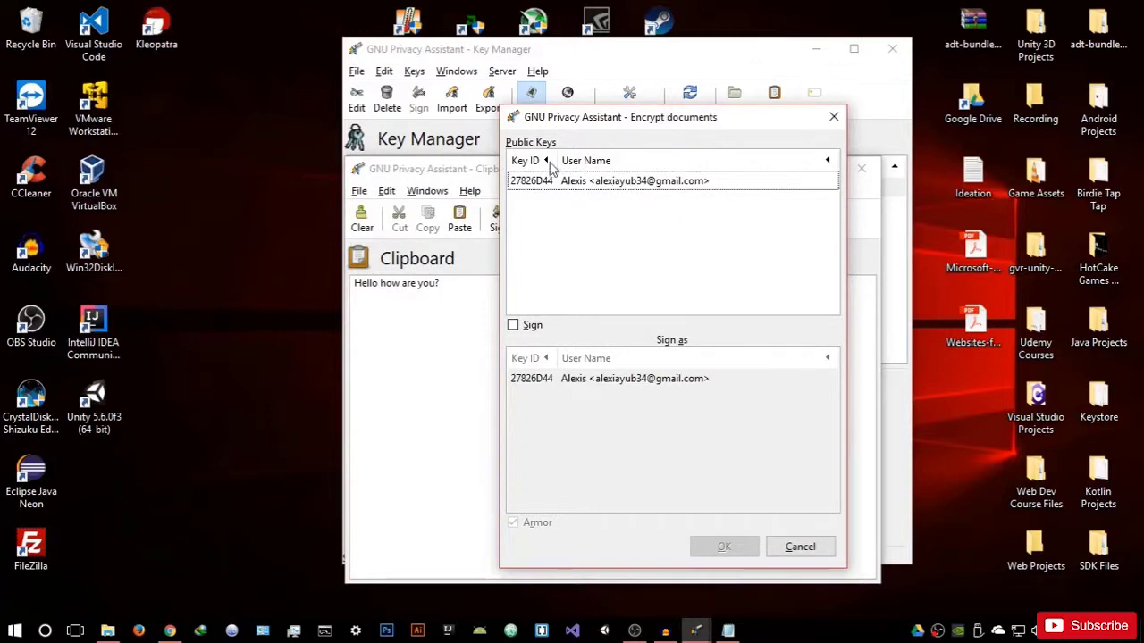
{"action": "left_click", "coordinate": [591, 183]}
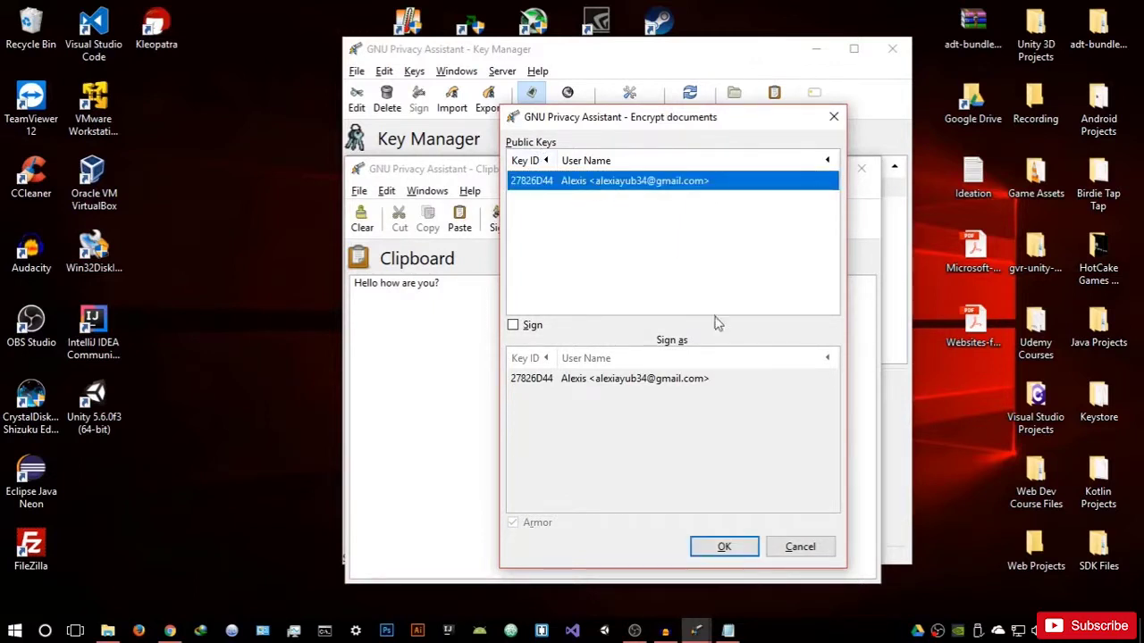
{"action": "left_click", "coordinate": [743, 547]}
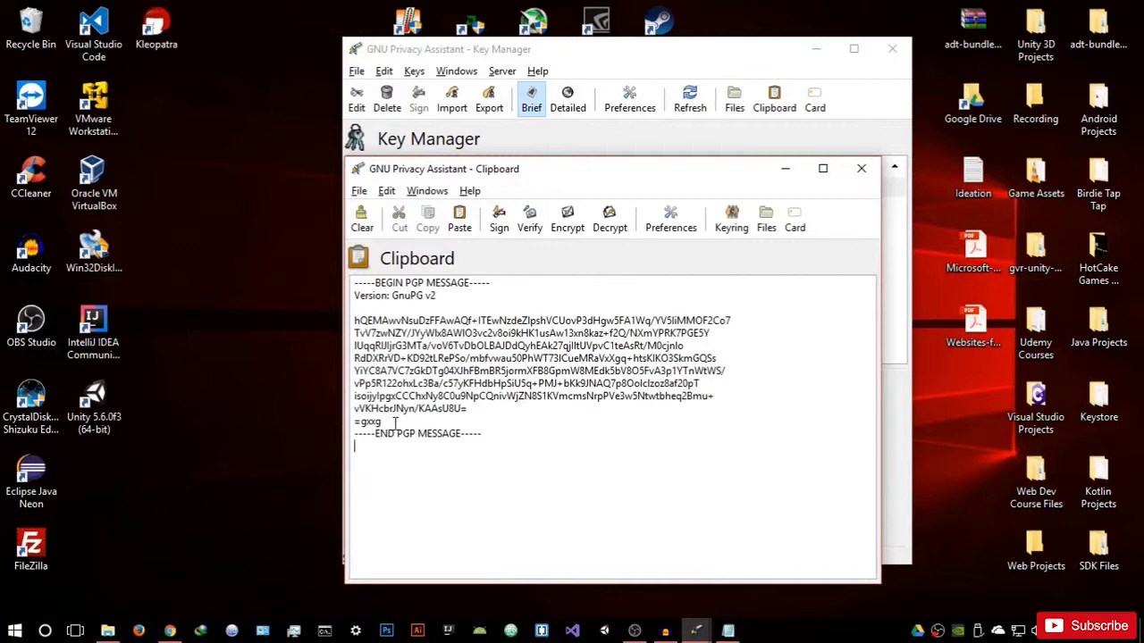
{"action": "left_click_drag", "start_coordinate": [391, 422], "coordinate": [352, 327]}
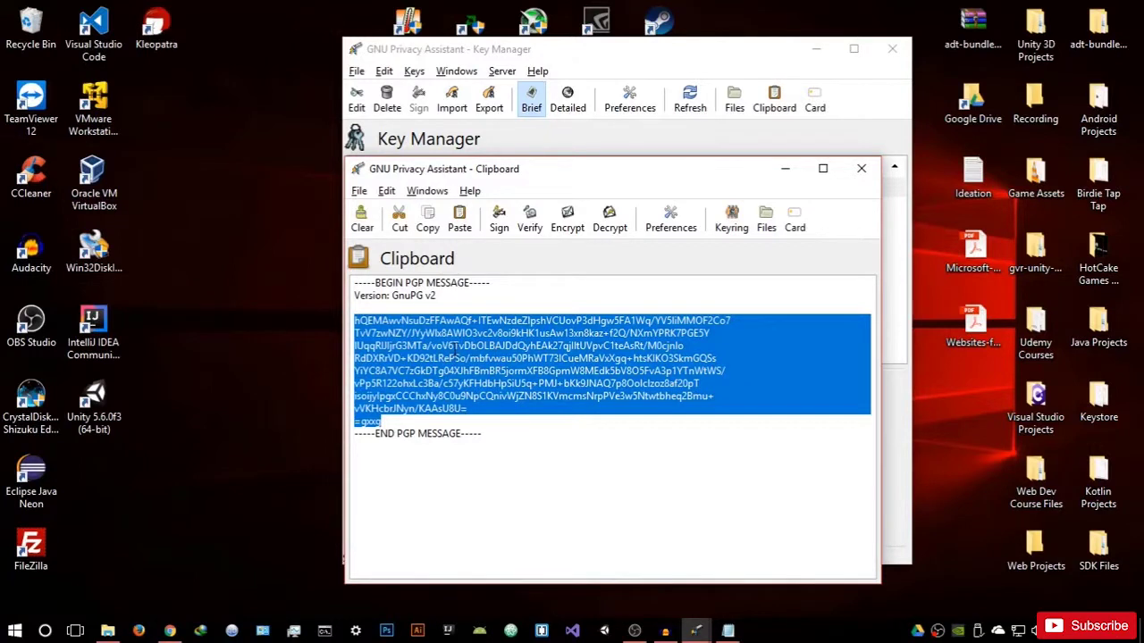
{"action": "left_click", "coordinate": [449, 420]}
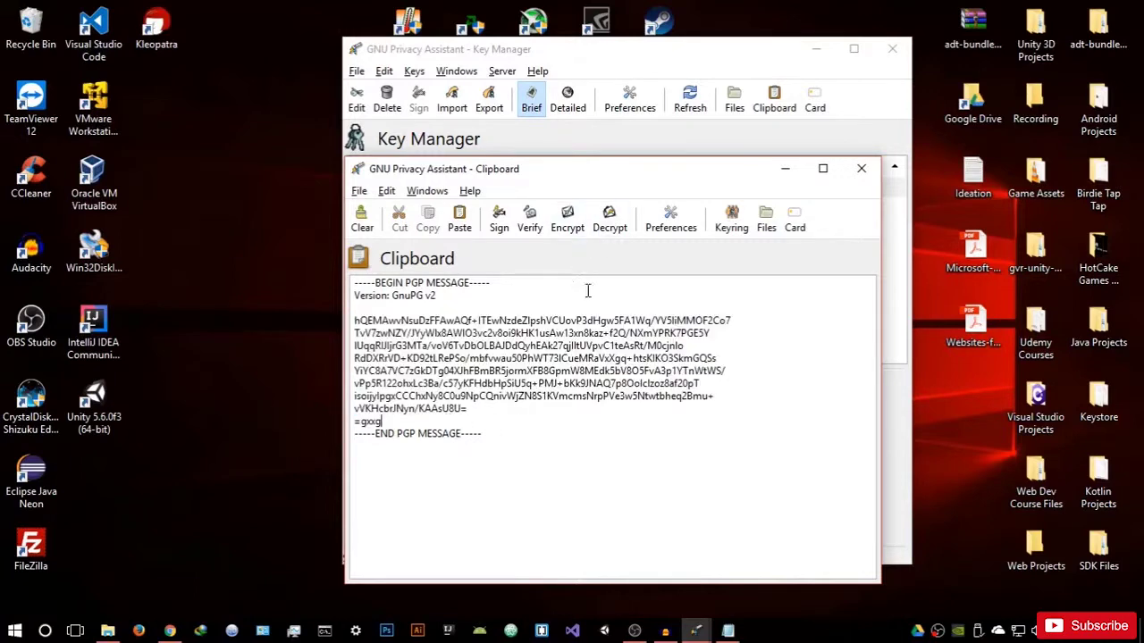
Step: Decrypt the PGP message with the key's passphrase, restoring 'Hello how are you?'
{"action": "left_click", "coordinate": [619, 225]}
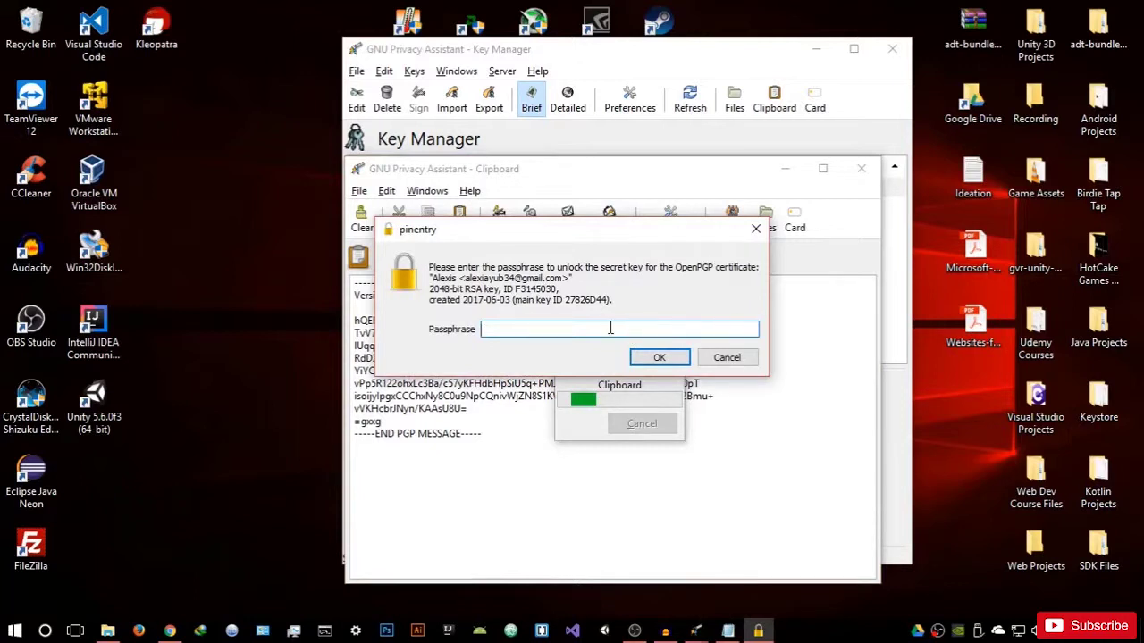
{"action": "type", "text": "•••••"}
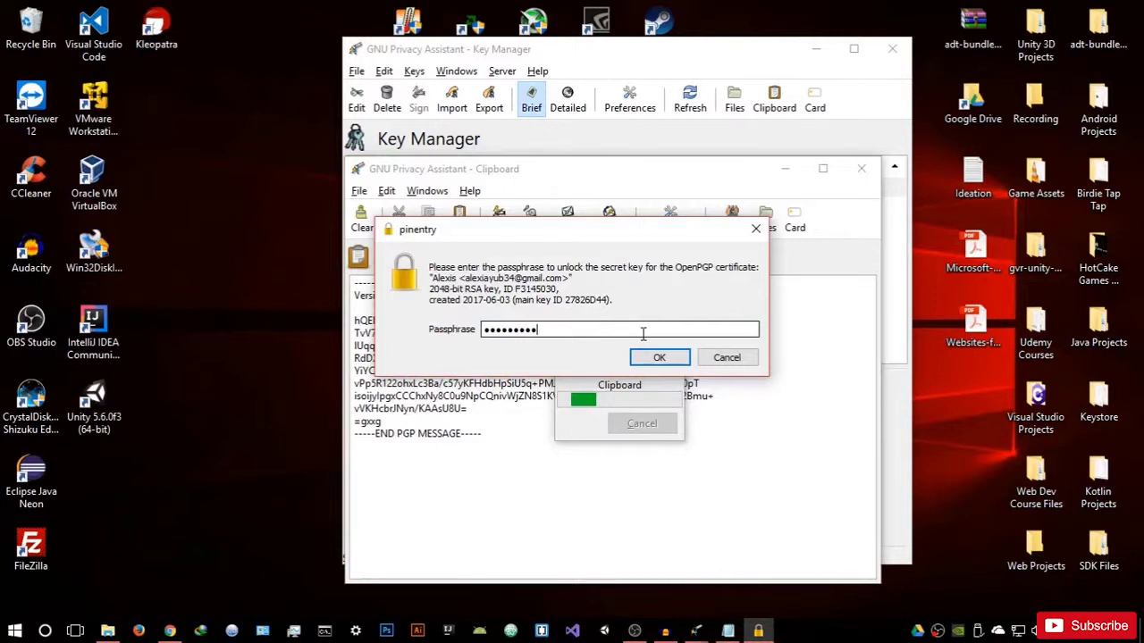
{"action": "left_click", "coordinate": [660, 357]}
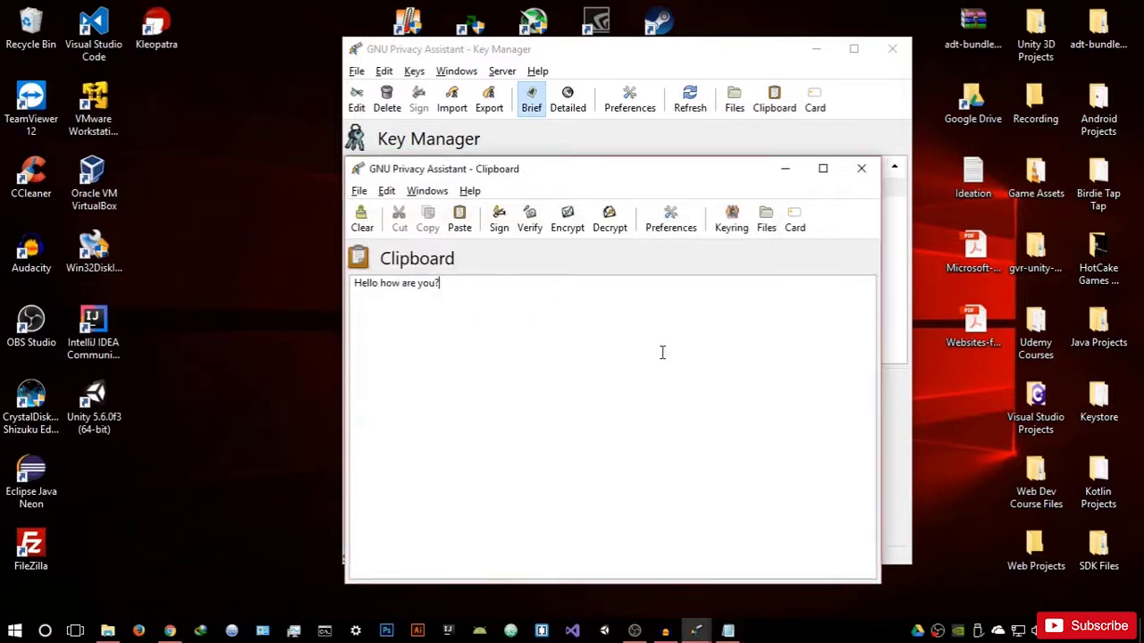
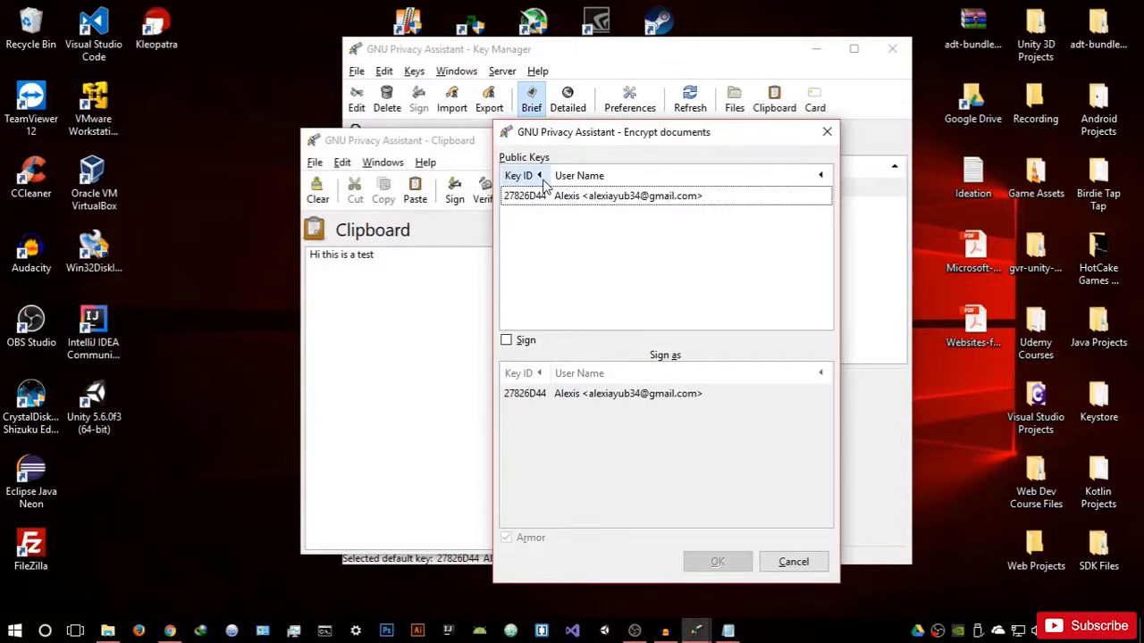
Step: Encrypt the clipboard text to the listed public key
{"action": "left_click_drag", "start_coordinate": [601, 134], "coordinate": [629, 135]}
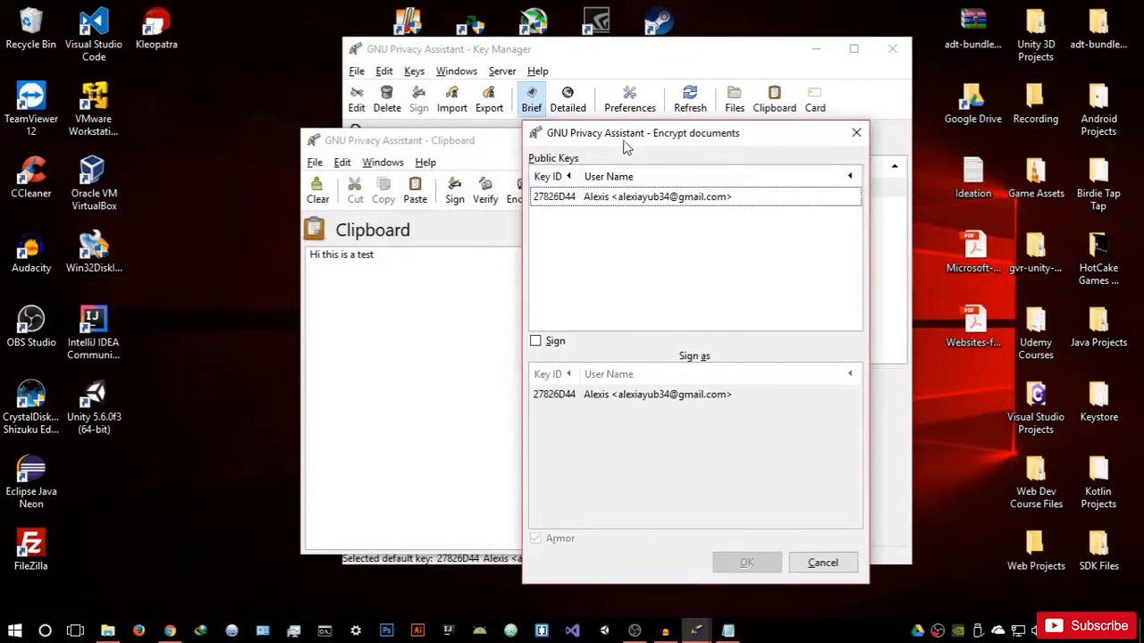
{"action": "left_click", "coordinate": [669, 198]}
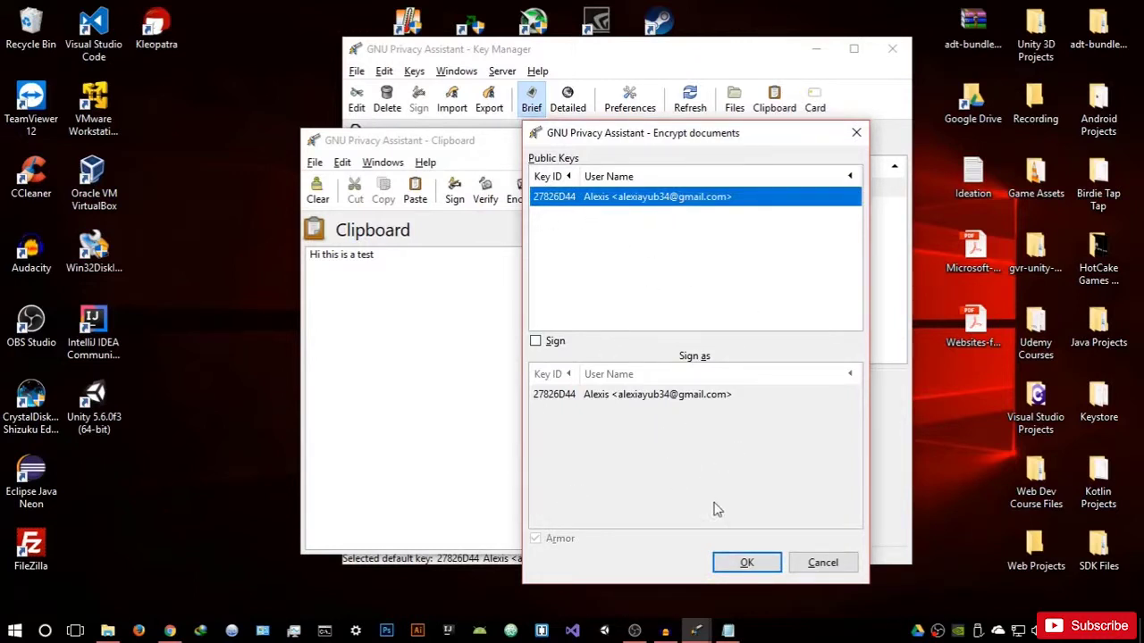
{"action": "left_click", "coordinate": [742, 562]}
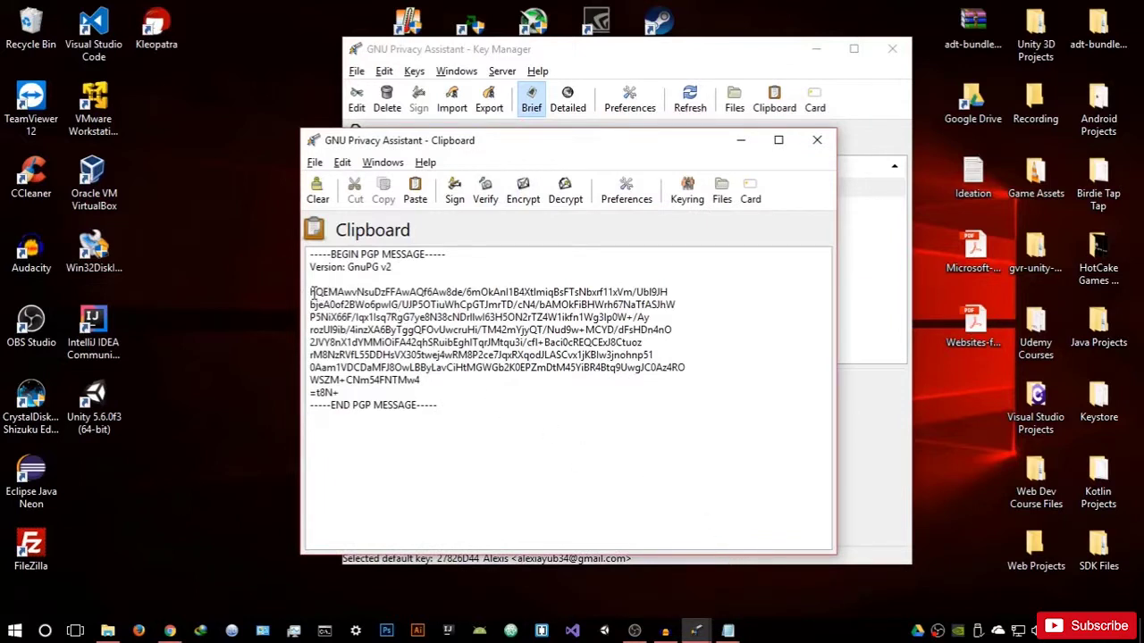
Step: Inspect the PGP message, then decrypt it back to 'Hi this is a test'
{"action": "left_click_drag", "start_coordinate": [311, 292], "coordinate": [432, 388]}
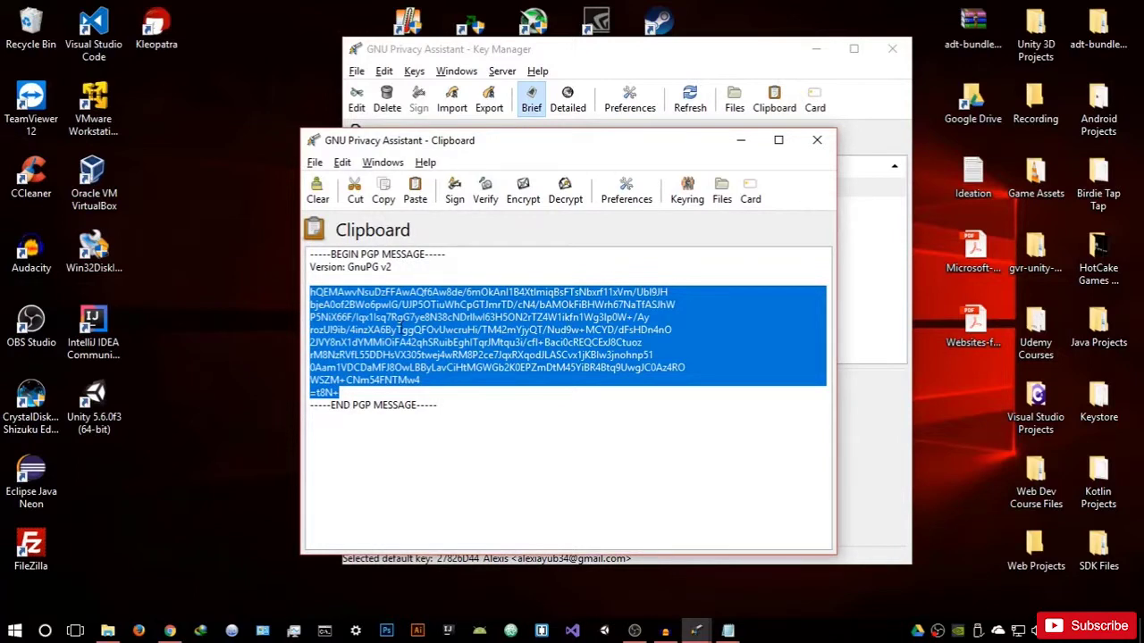
{"action": "right_click", "coordinate": [402, 329]}
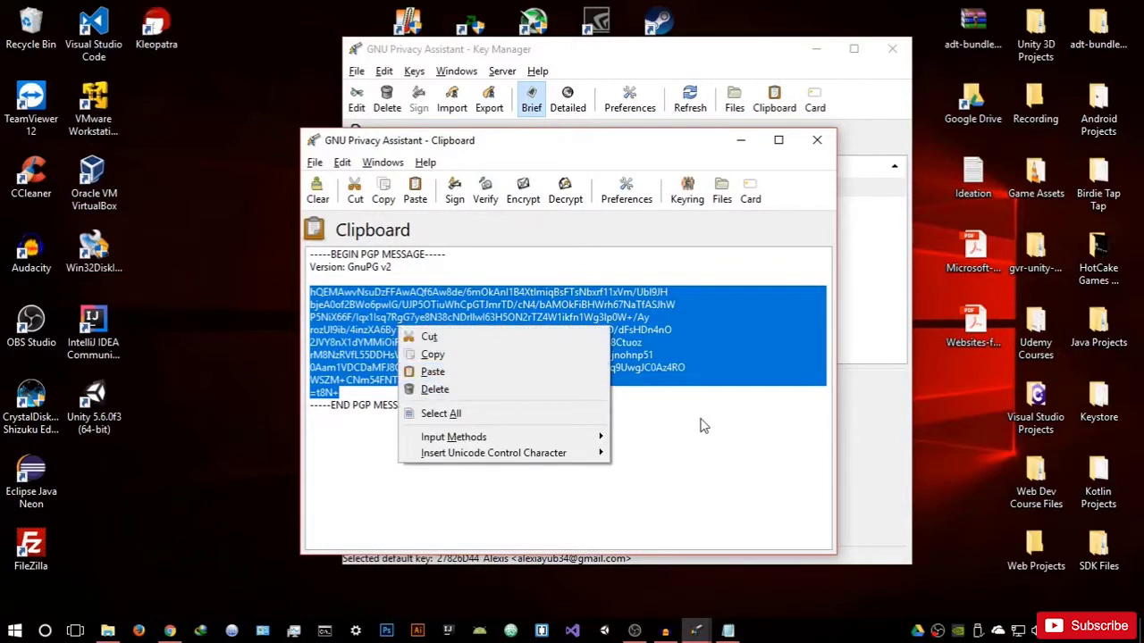
{"action": "left_click", "coordinate": [701, 427]}
{"action": "left_click", "coordinate": [484, 393]}
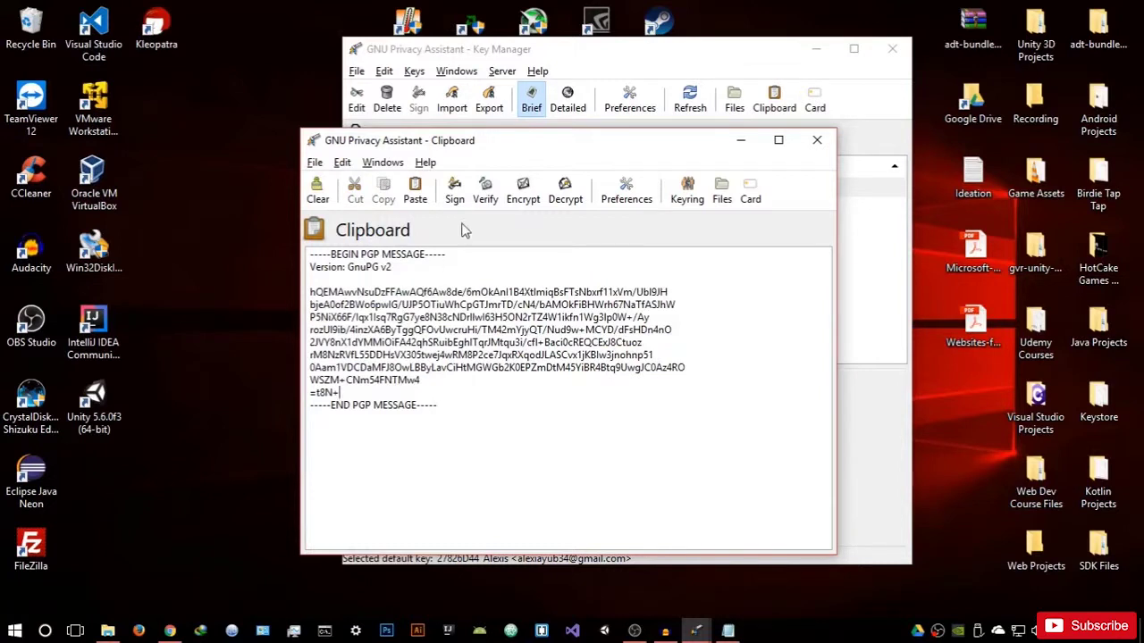
{"action": "left_click", "coordinate": [565, 192]}
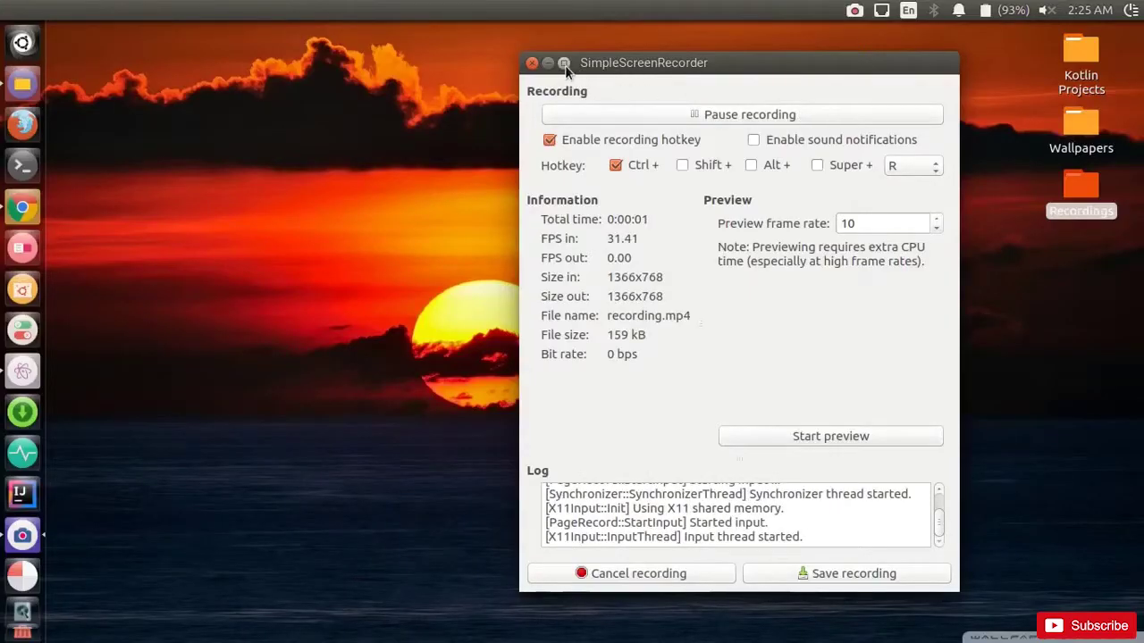
Step: Minimize SimpleScreenRecorder and launch Terminal from the Unity launcher
{"action": "left_click", "coordinate": [551, 68]}
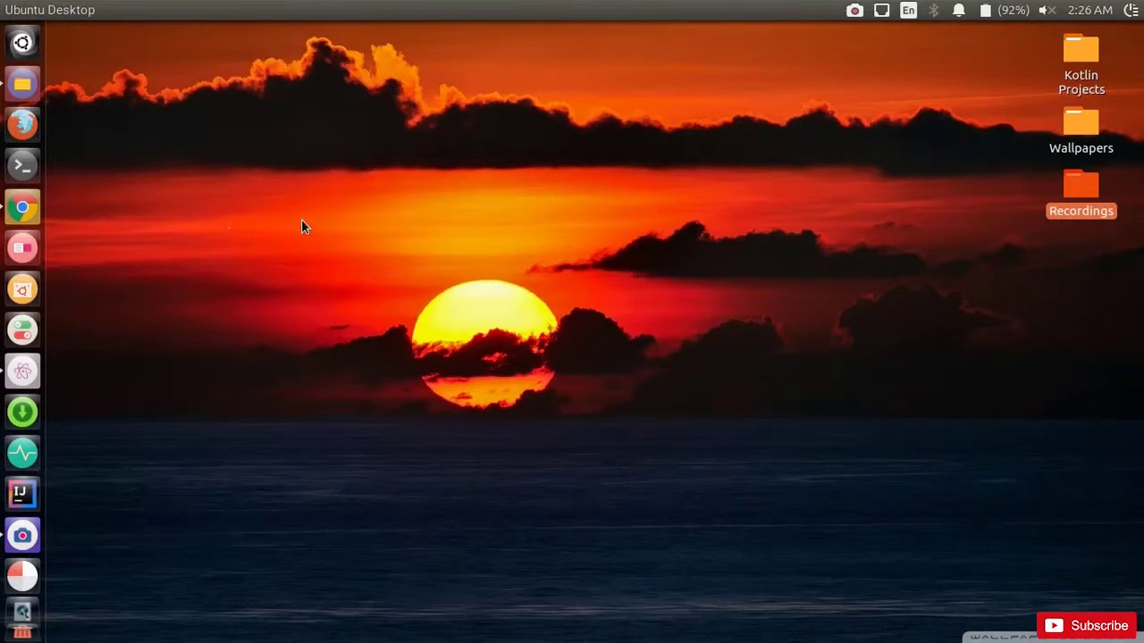
{"action": "left_click", "coordinate": [23, 165]}
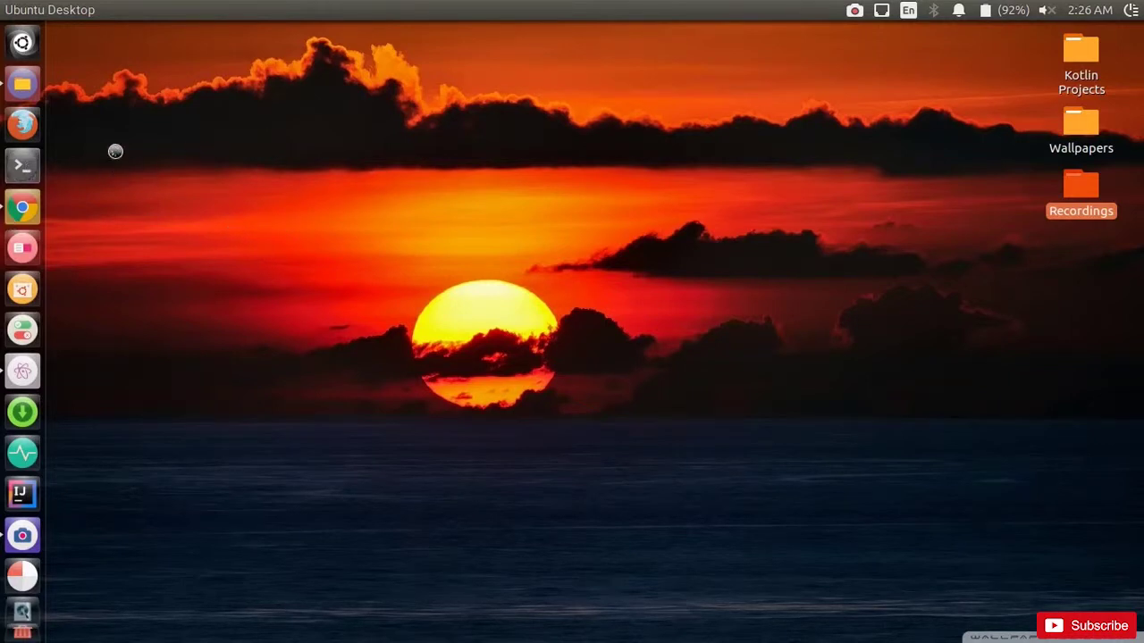
Step: Start a root shell with sudo bash using the account password, then clear the screen
{"action": "left_click_drag", "start_coordinate": [426, 298], "coordinate": [733, 111]}
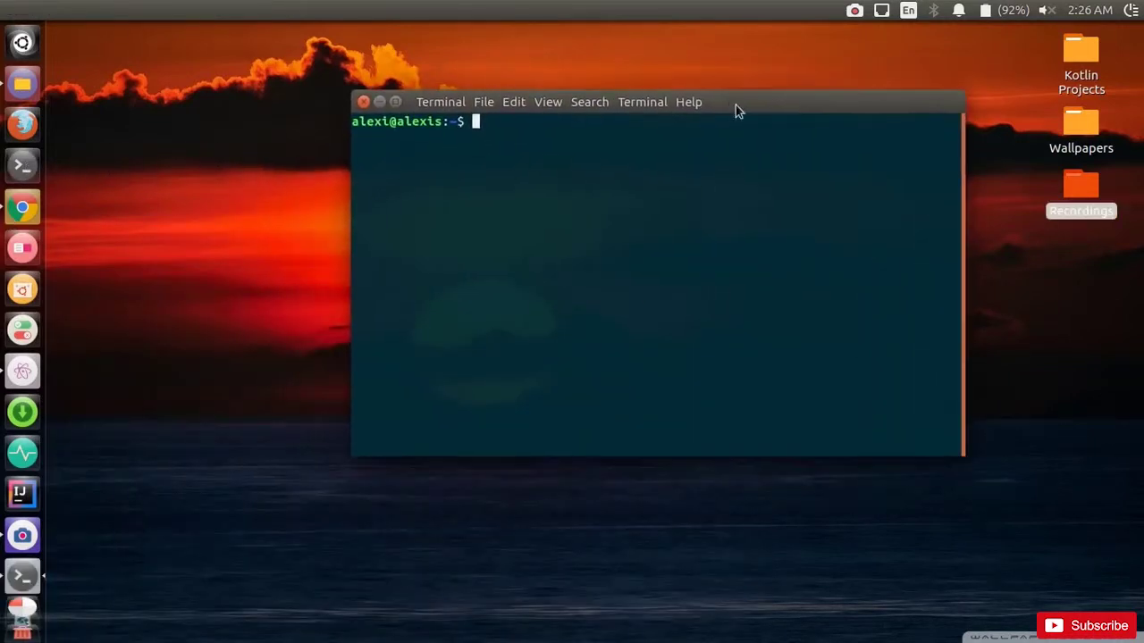
{"action": "type", "text": "sudo bash"}
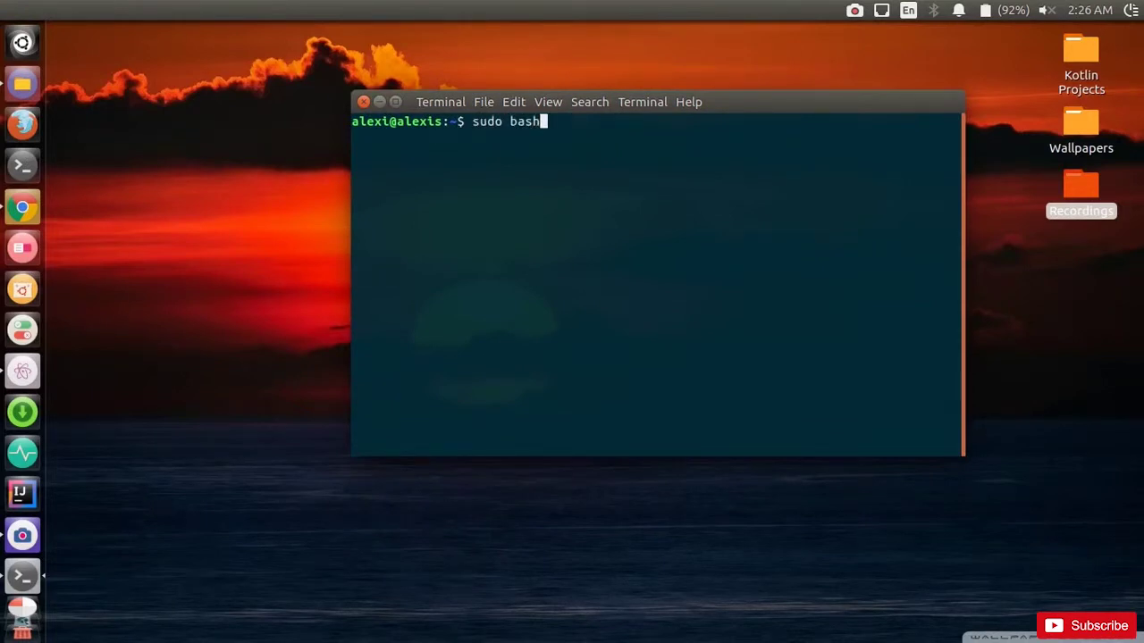
{"action": "key", "text": "Return"}
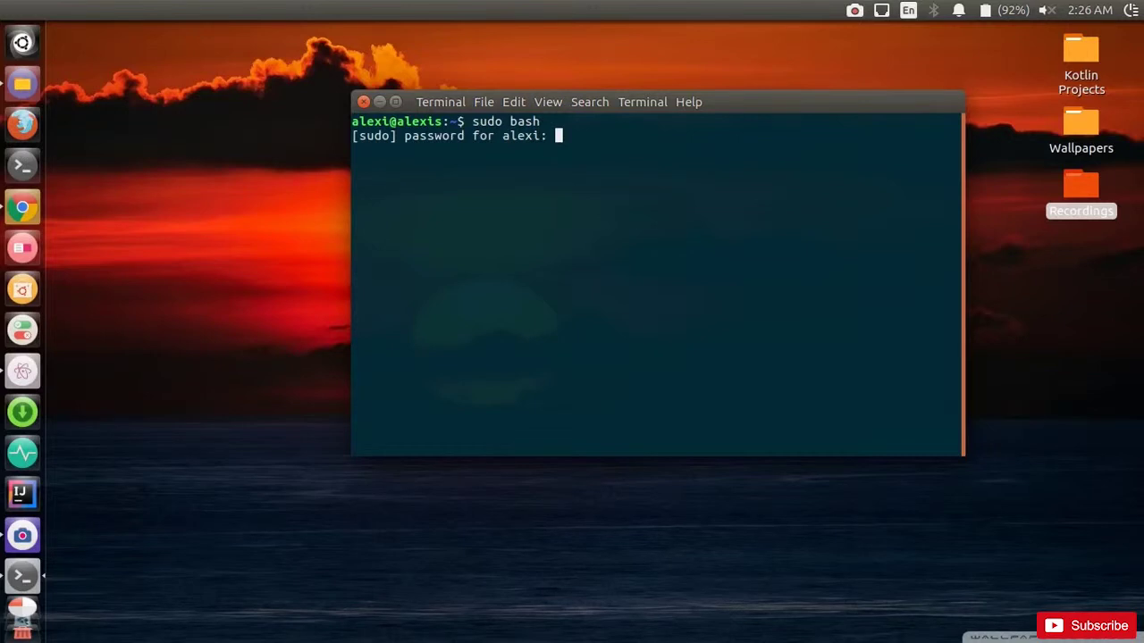
{"action": "key", "text": "Return"}
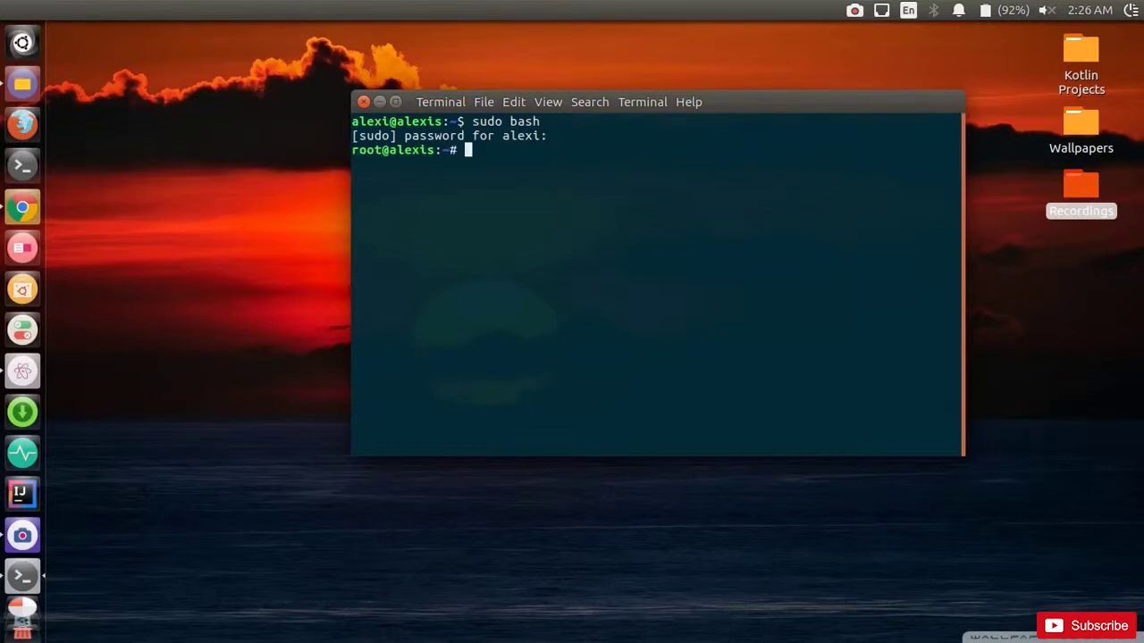
{"action": "left_click_drag", "start_coordinate": [733, 112], "coordinate": [745, 100]}
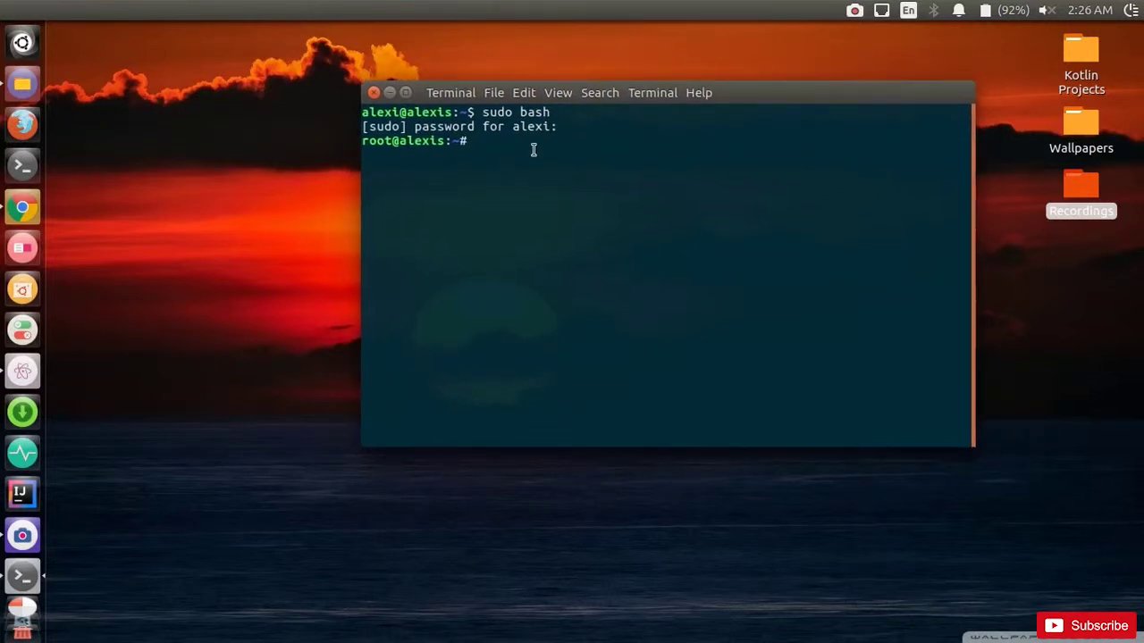
{"action": "type", "text": "clear"}
{"action": "key", "text": "Return"}
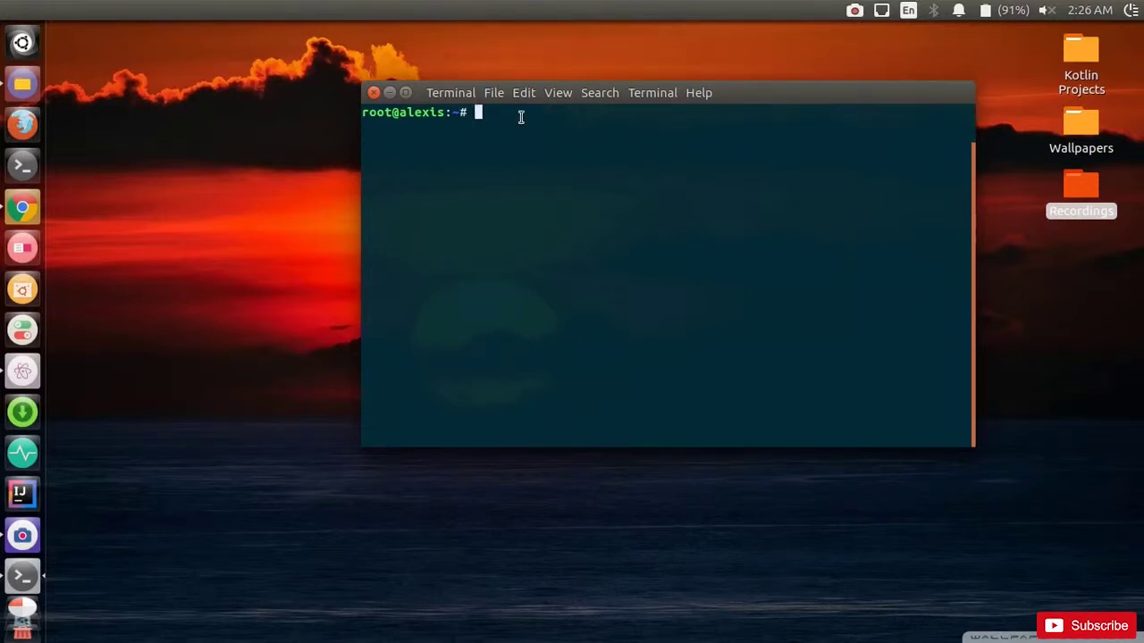
Step: Install the tor package with apt-get install tor and clear the screen
{"action": "type", "text": "apt-get install tor"}
{"action": "key", "text": "Return"}
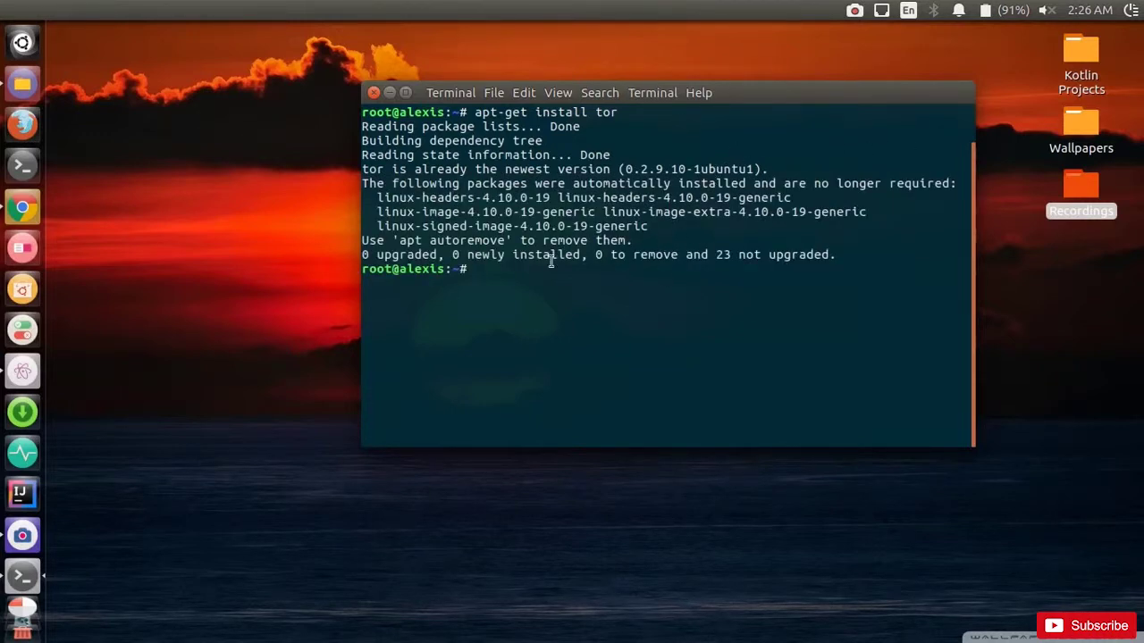
{"action": "left_click_drag", "start_coordinate": [754, 102], "coordinate": [808, 90]}
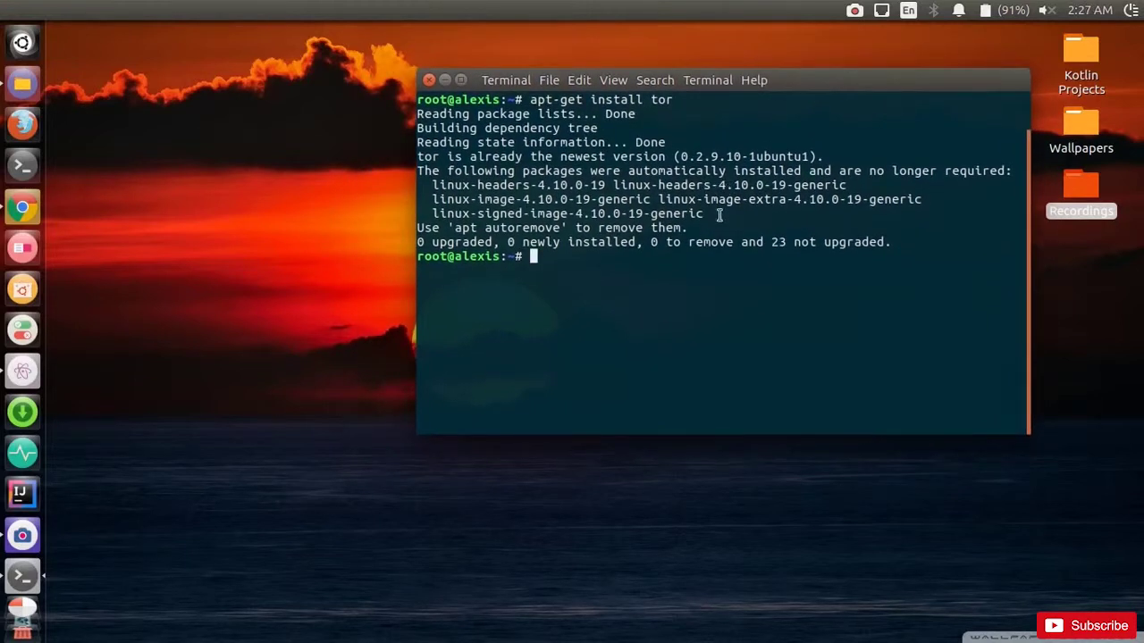
{"action": "type", "text": "clear"}
{"action": "key", "text": "Return"}
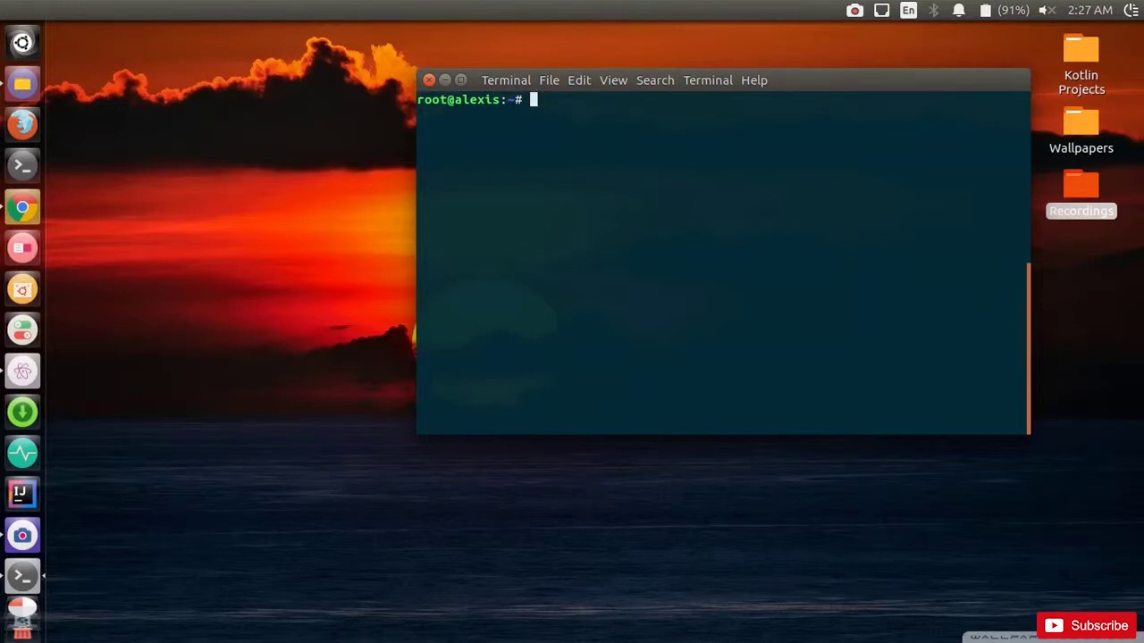
Step: Change into /etc, list its contents, and clear the screen
{"action": "type", "text": "cd /etc"}
{"action": "key", "text": "Return"}
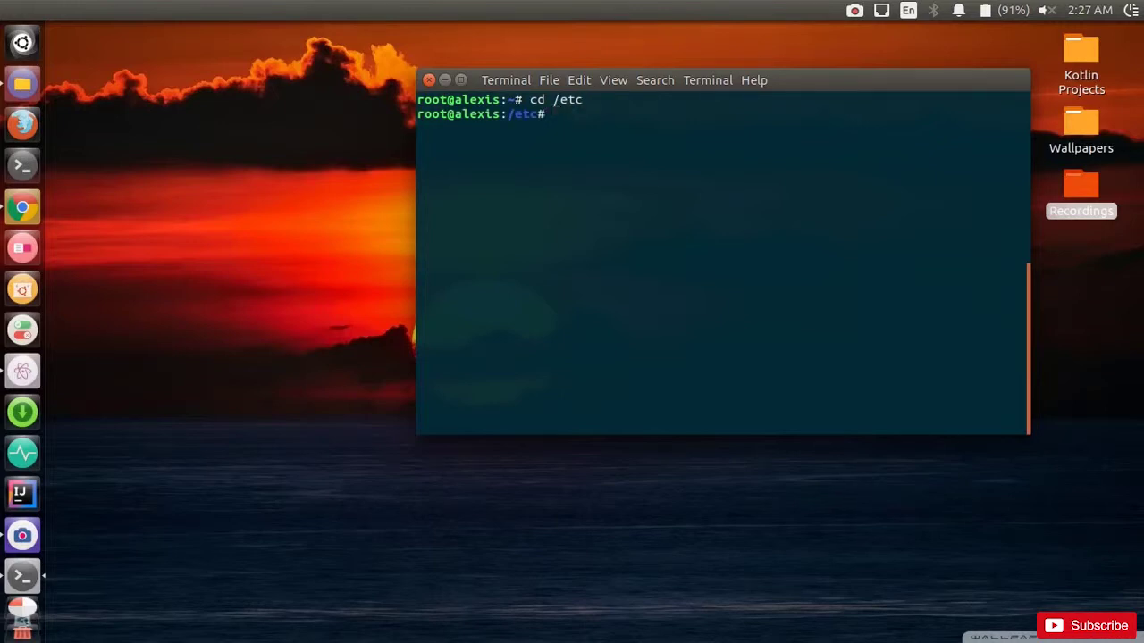
{"action": "type", "text": "ls"}
{"action": "key", "text": "Return"}
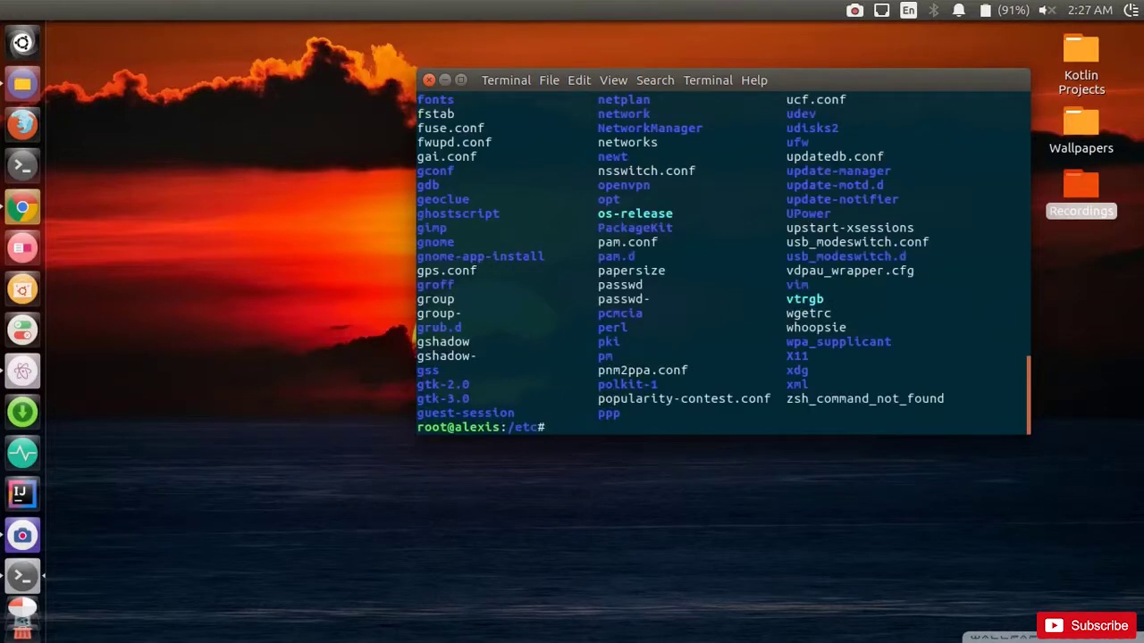
{"action": "type", "text": "clear"}
{"action": "key", "text": "Return"}
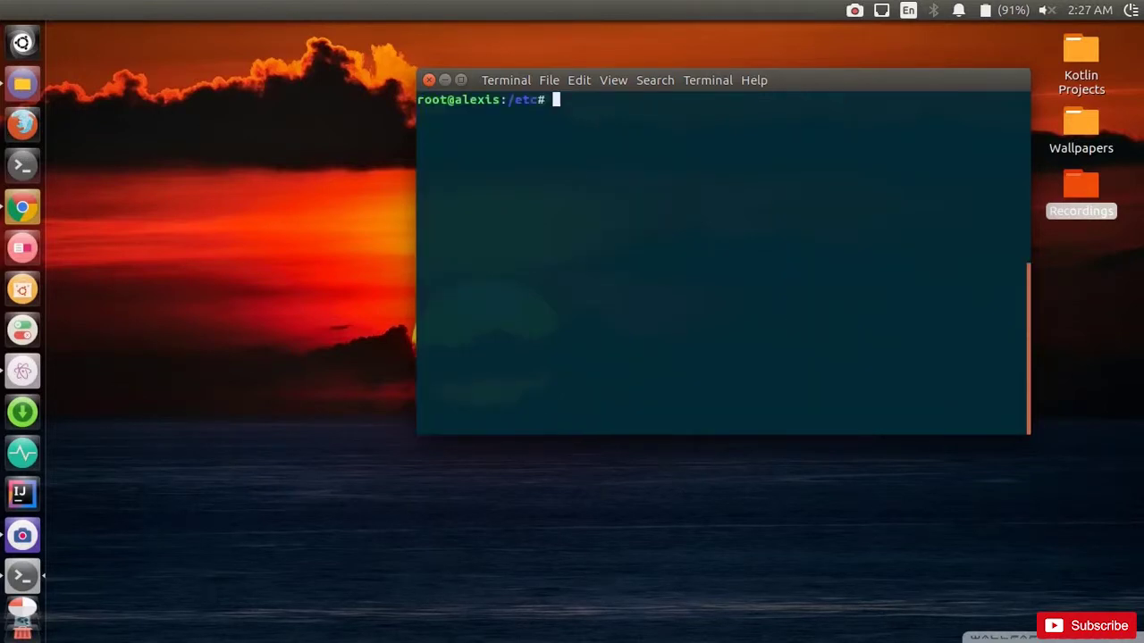
Step: Move into /etc/tor and list its files, torrc and torsocks.conf
{"action": "type", "text": "cd tor"}
{"action": "key", "text": "Tab"}
{"action": "key", "text": "Return"}
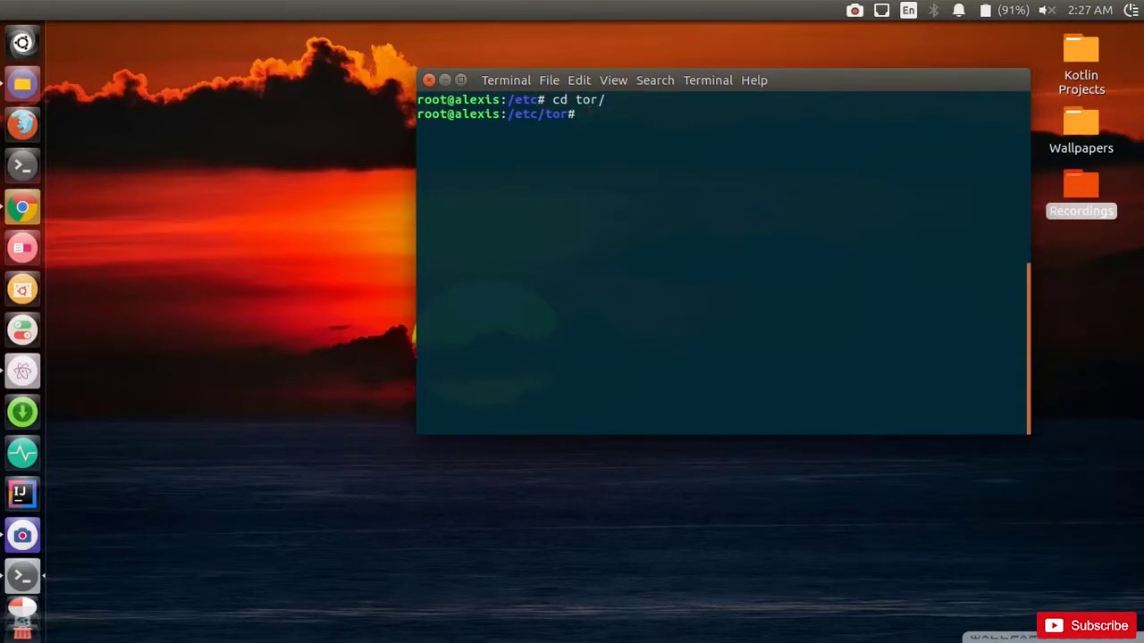
{"action": "type", "text": "ls"}
{"action": "key", "text": "Return"}
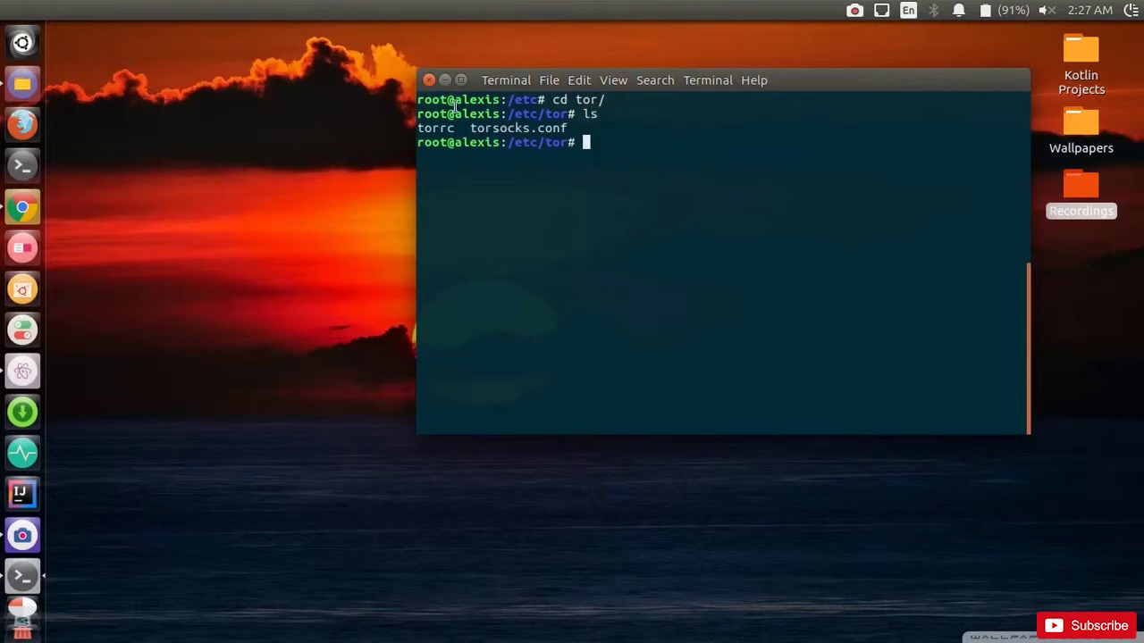
{"action": "double_click", "coordinate": [455, 129]}
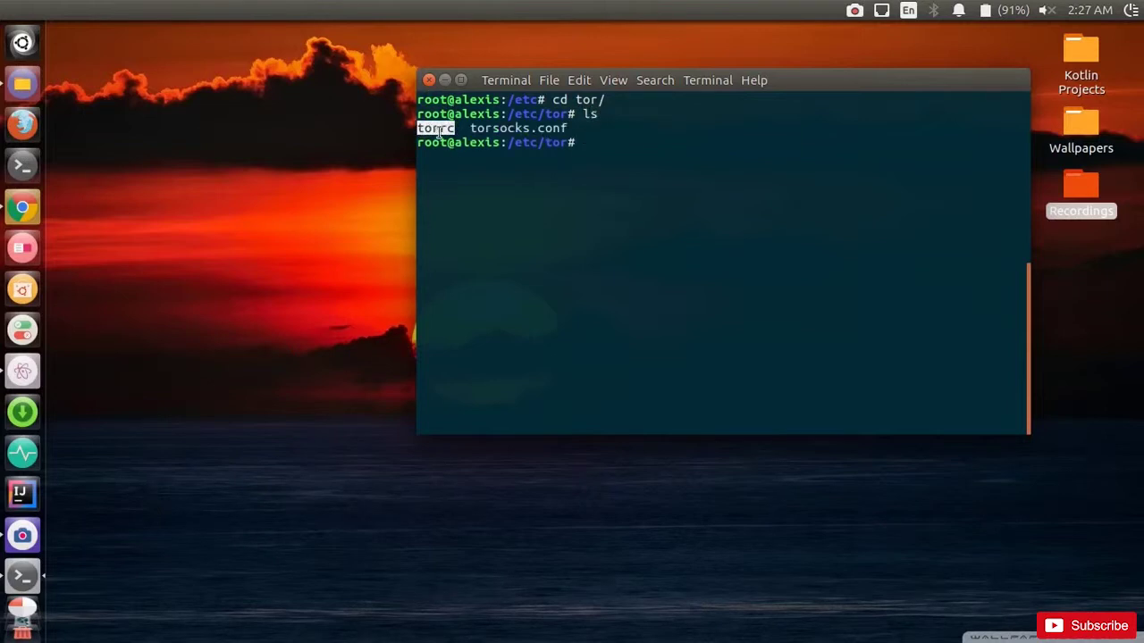
{"action": "left_click", "coordinate": [438, 133]}
{"action": "type", "text": "gedit"}
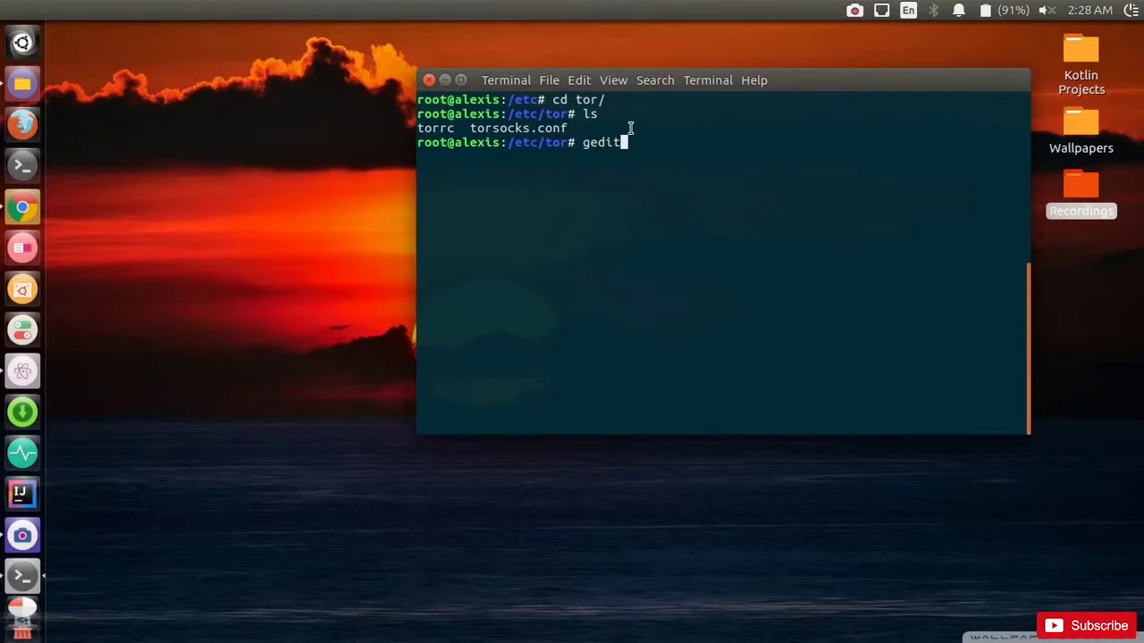
{"action": "key", "text": "BackSpace"}
{"action": "key", "text": "BackSpace"}
{"action": "key", "text": "BackSpace"}
{"action": "key", "text": "BackSpace"}
{"action": "key", "text": "BackSpace"}
Step: Open torrc in gedit with 'gedit torrc' and scroll to the end
{"action": "type", "text": "gedit torrc"}
{"action": "key", "text": "Return"}
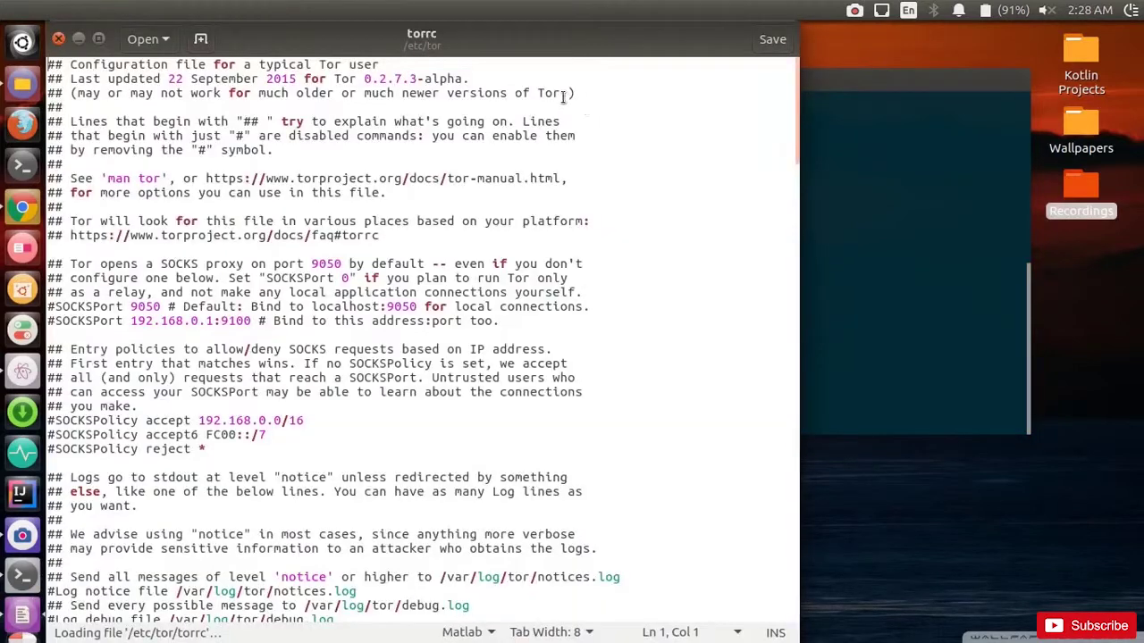
{"action": "left_click_drag", "start_coordinate": [558, 52], "coordinate": [740, 41]}
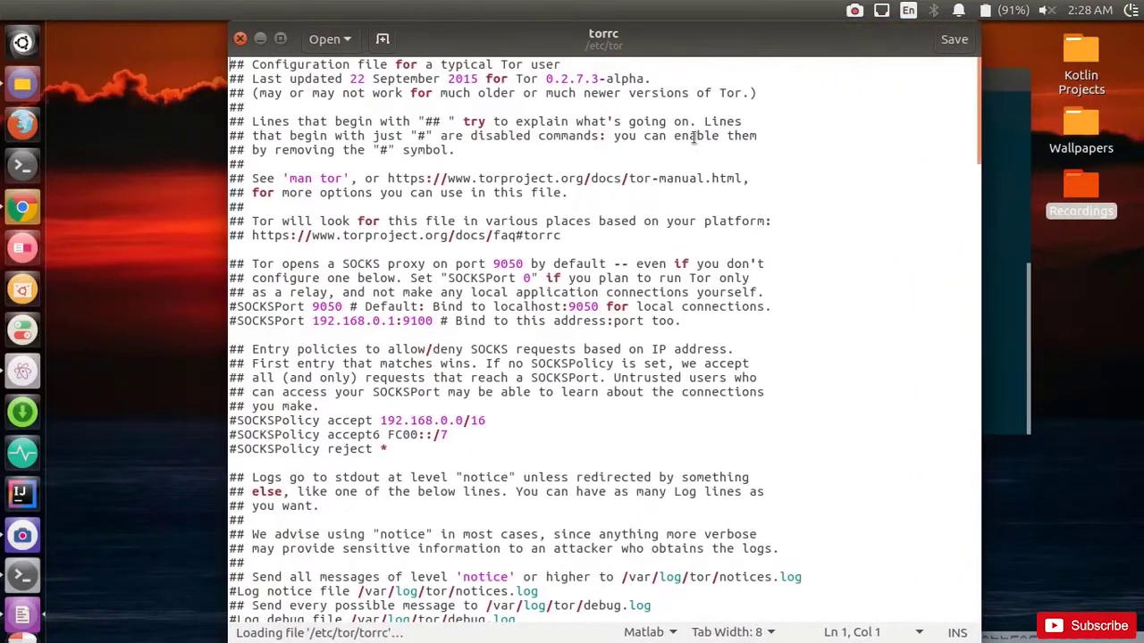
{"action": "scroll", "coordinate": [720, 136], "scroll_direction": "down", "scroll_amount": 6}
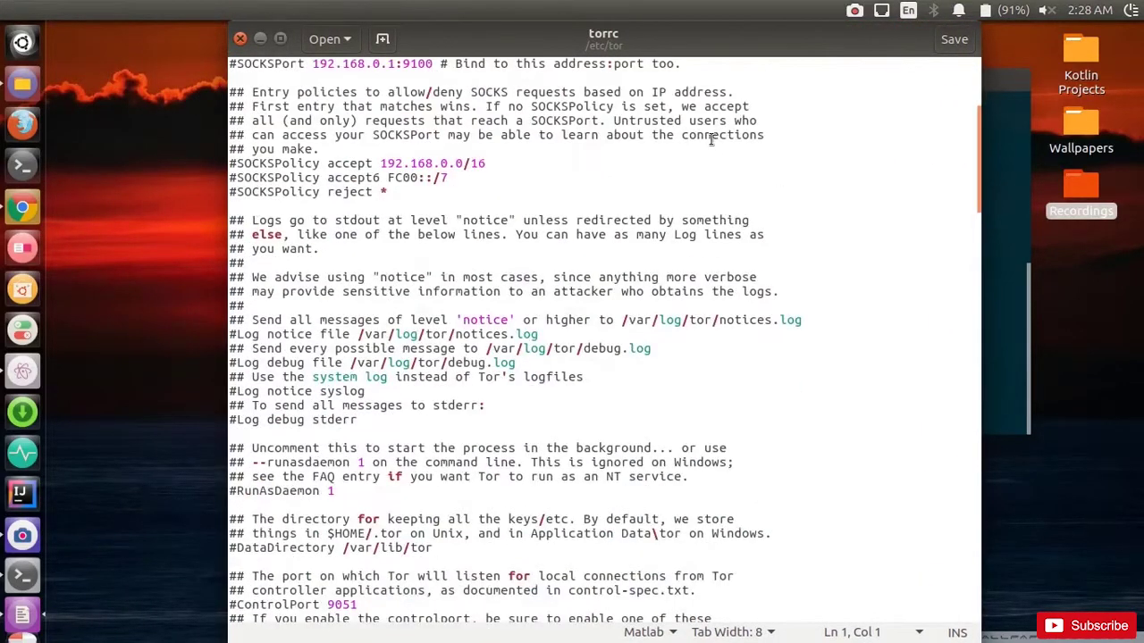
{"action": "scroll", "coordinate": [712, 138], "scroll_direction": "down", "scroll_amount": 20}
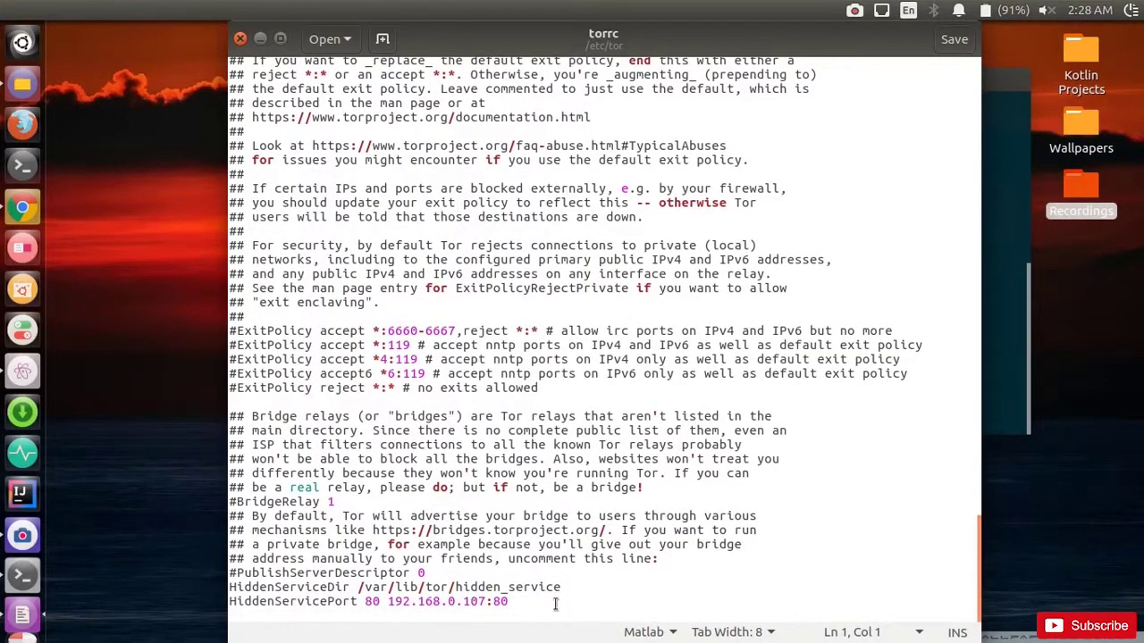
Step: Select the HiddenServiceDir and HiddenServicePort lines, undoing an accidental move
{"action": "left_click_drag", "start_coordinate": [527, 603], "coordinate": [413, 573]}
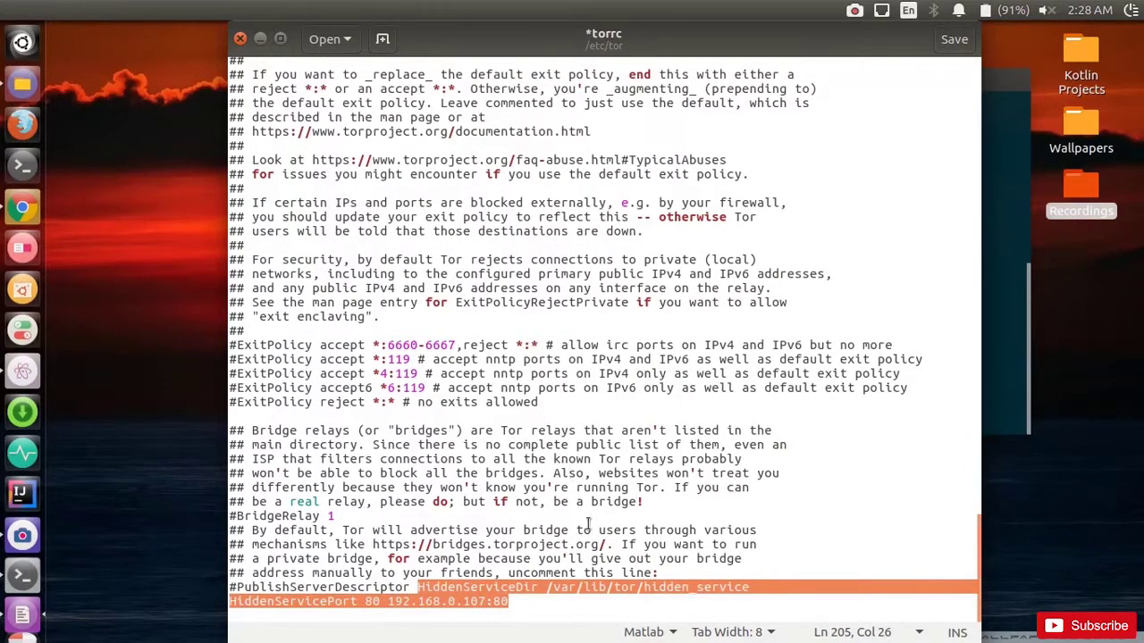
{"action": "key", "text": "ctrl+z"}
{"action": "left_click", "coordinate": [562, 585]}
{"action": "scroll", "coordinate": [562, 584], "scroll_direction": "down", "scroll_amount": 1}
{"action": "left_click_drag", "start_coordinate": [510, 601], "coordinate": [229, 587]}
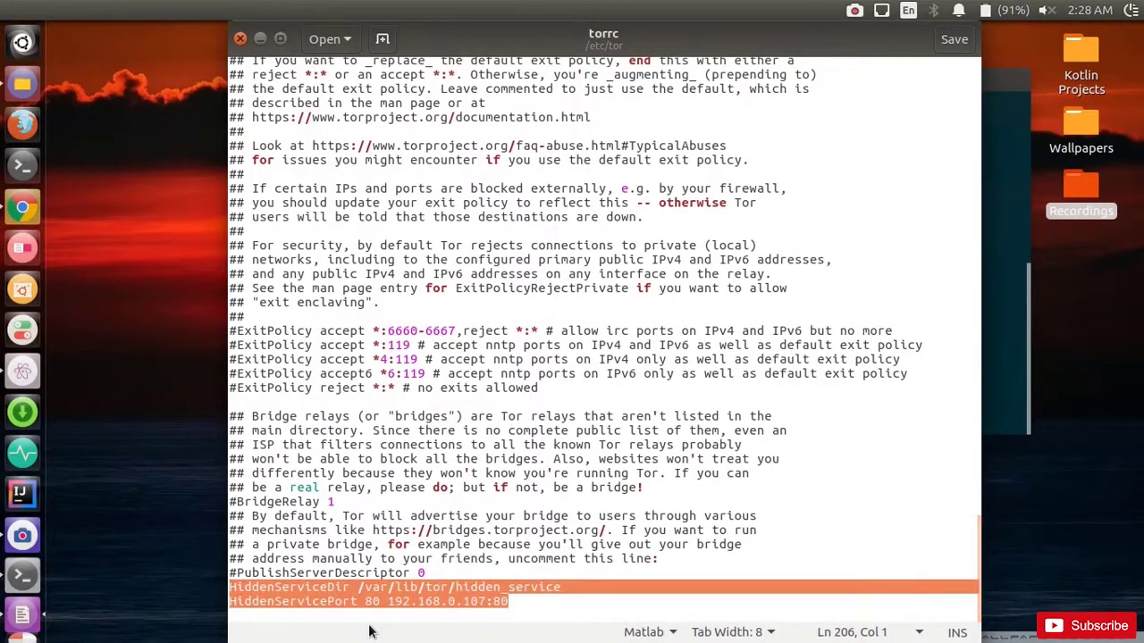
Step: Delete the two existing HiddenService lines from torrc
{"action": "key", "text": "Delete"}
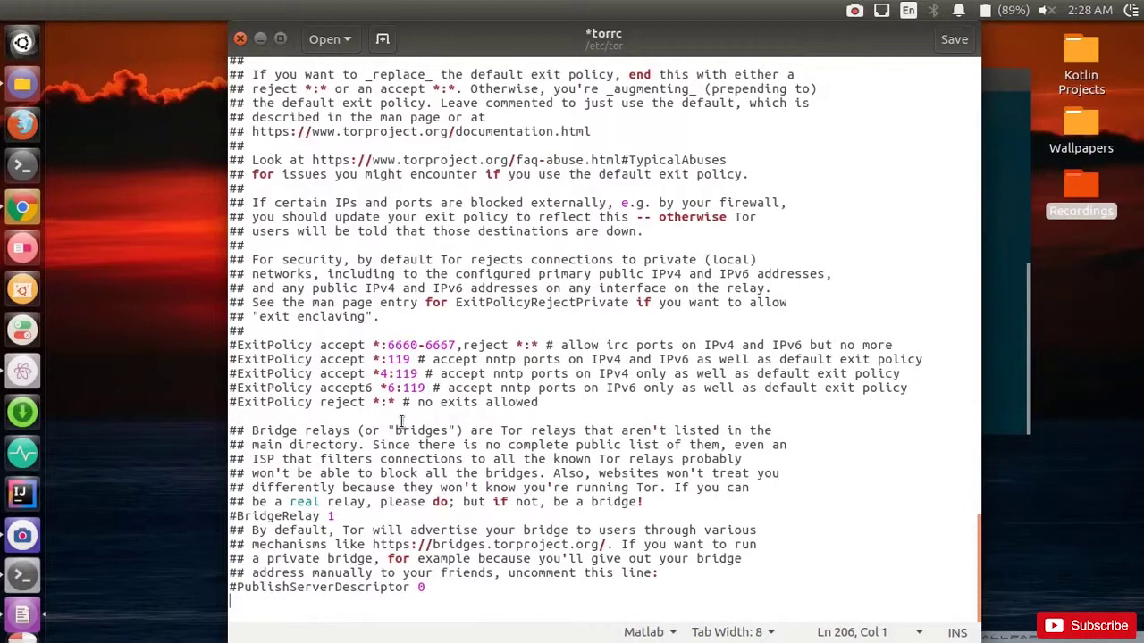
{"action": "left_click_drag", "start_coordinate": [474, 46], "coordinate": [504, 47]}
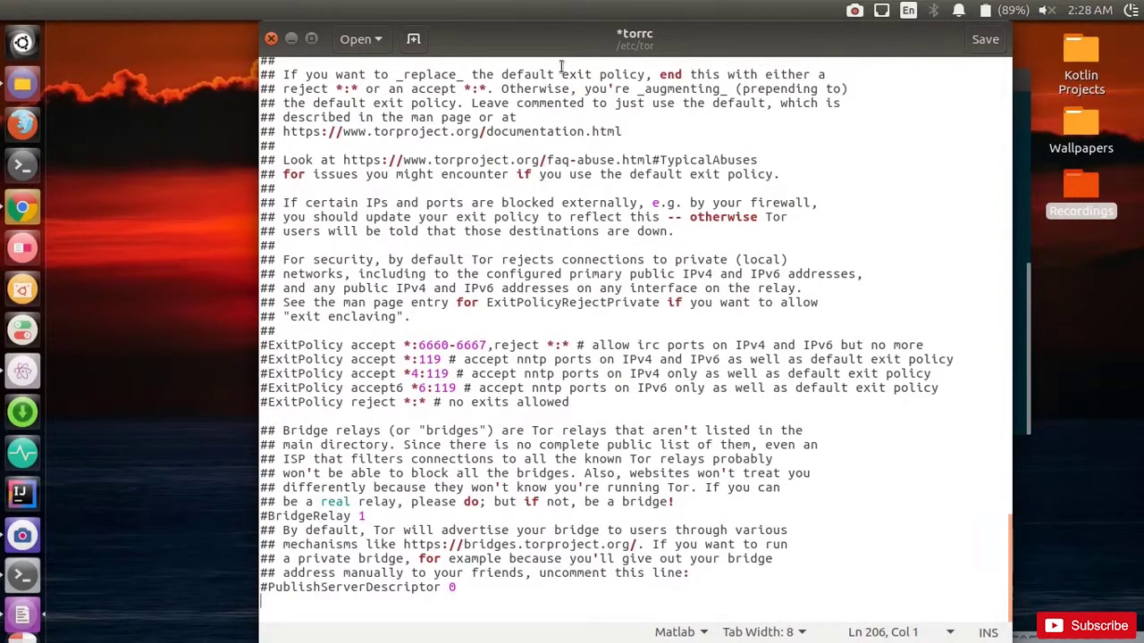
{"action": "left_click_drag", "start_coordinate": [613, 45], "coordinate": [616, 20]}
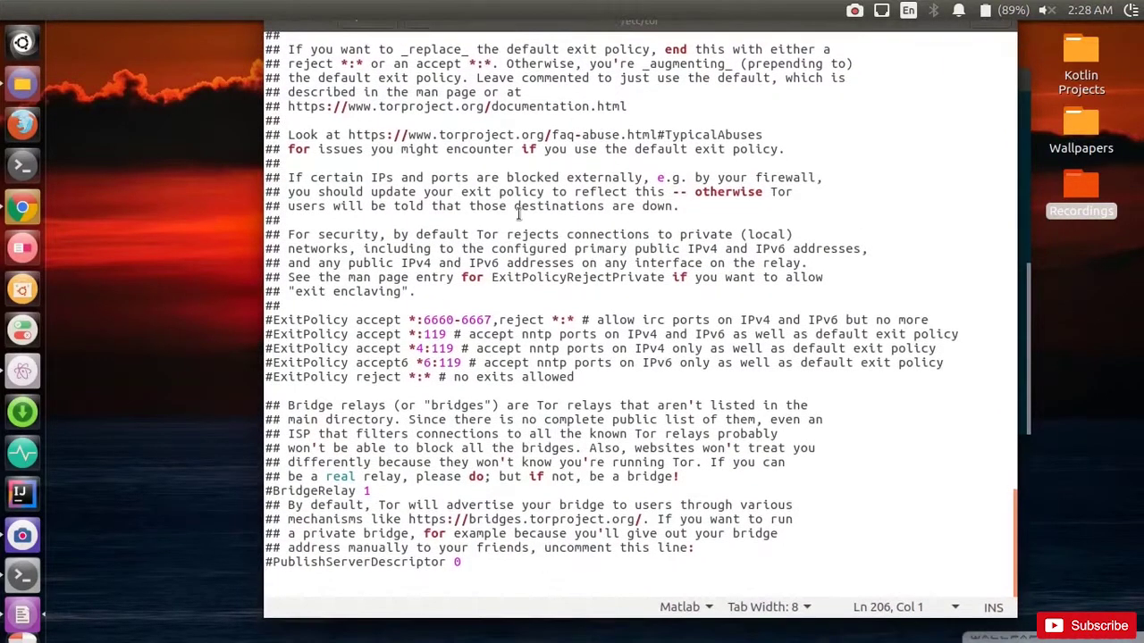
{"action": "left_click_drag", "start_coordinate": [666, 30], "coordinate": [655, 38]}
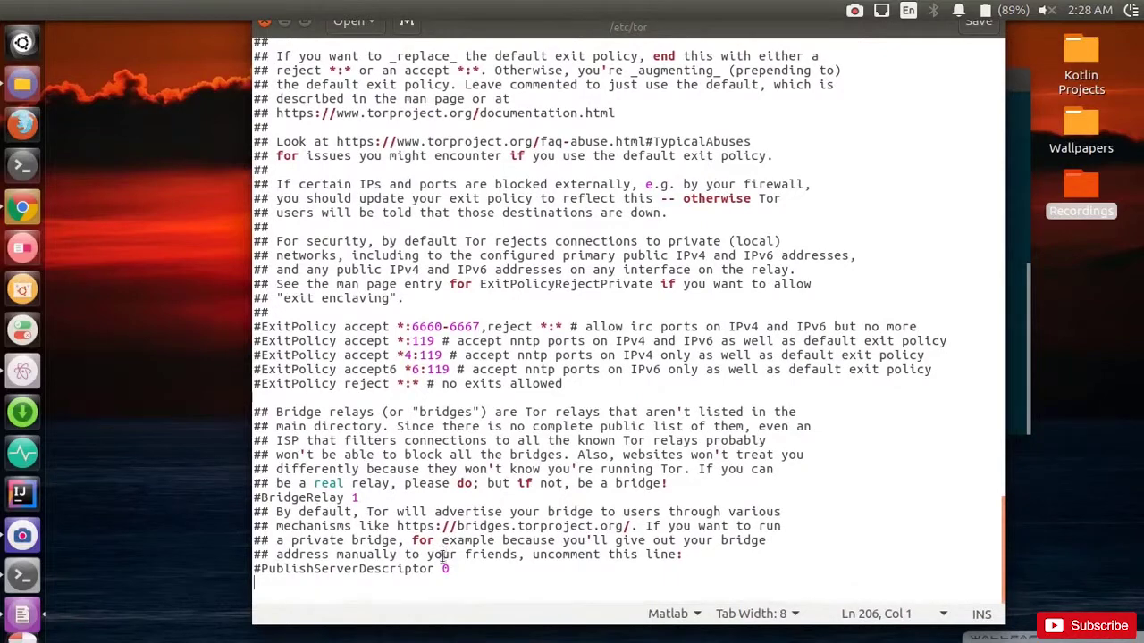
Step: Type 'HiddenServiceDir /var/lib/tor/hidden_service' and 'HiddenServicePort 80' as the last lines
{"action": "type", "text": "Hidden"}
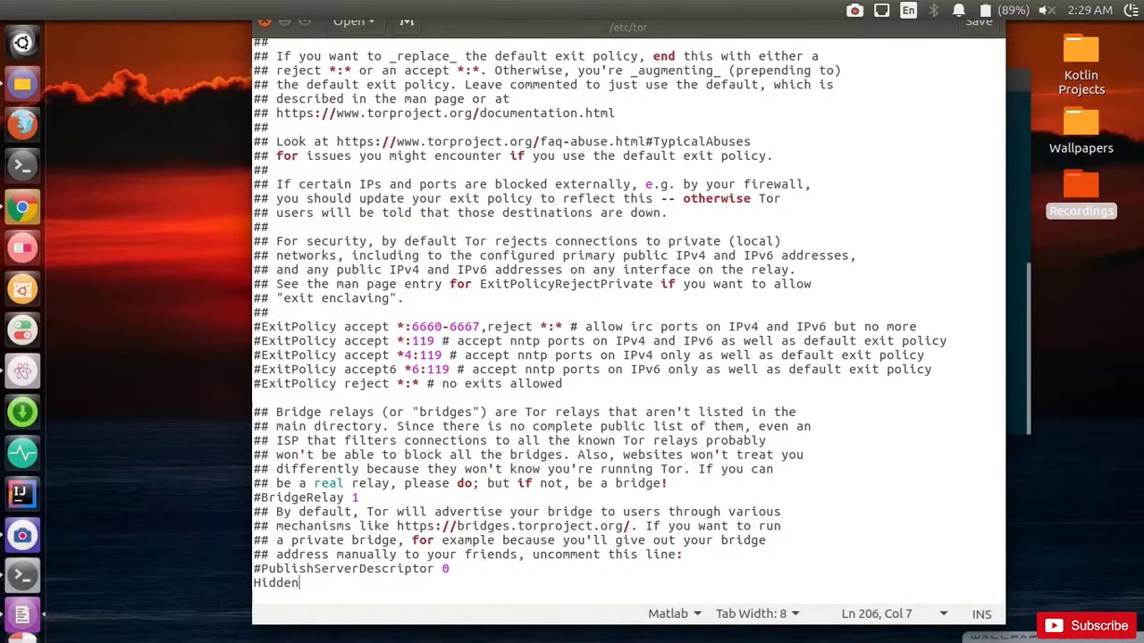
{"action": "type", "text": "ServiceDir"}
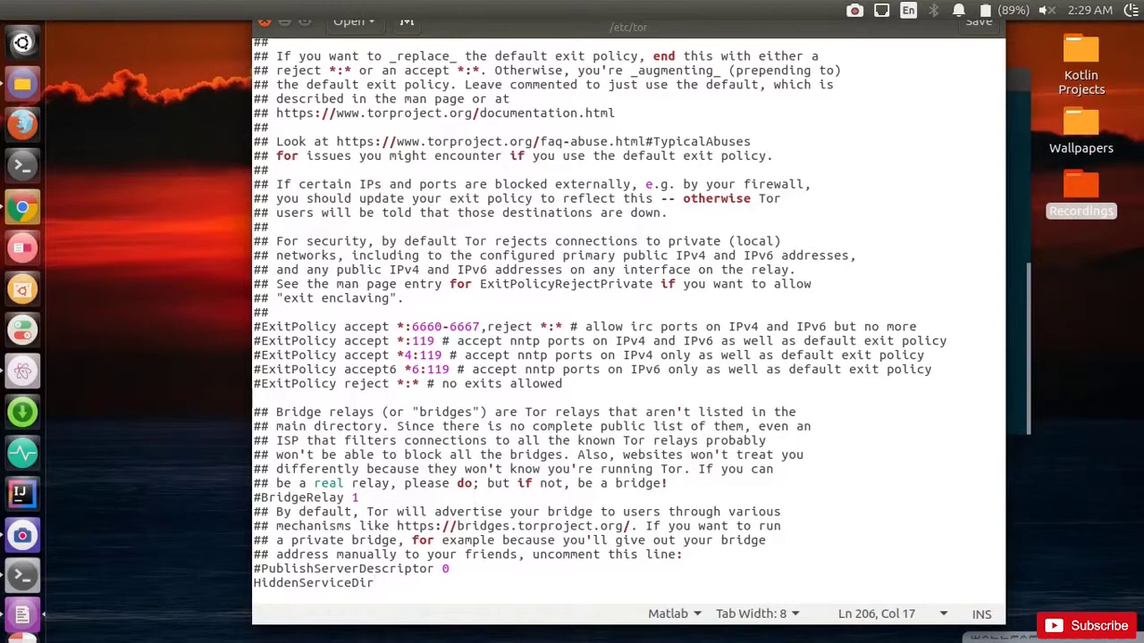
{"action": "type", "text": " /va"}
{"action": "type", "text": "r/lib/"}
{"action": "type", "text": "tor"}
{"action": "type", "text": "r/h"}
{"action": "type", "text": "idden"}
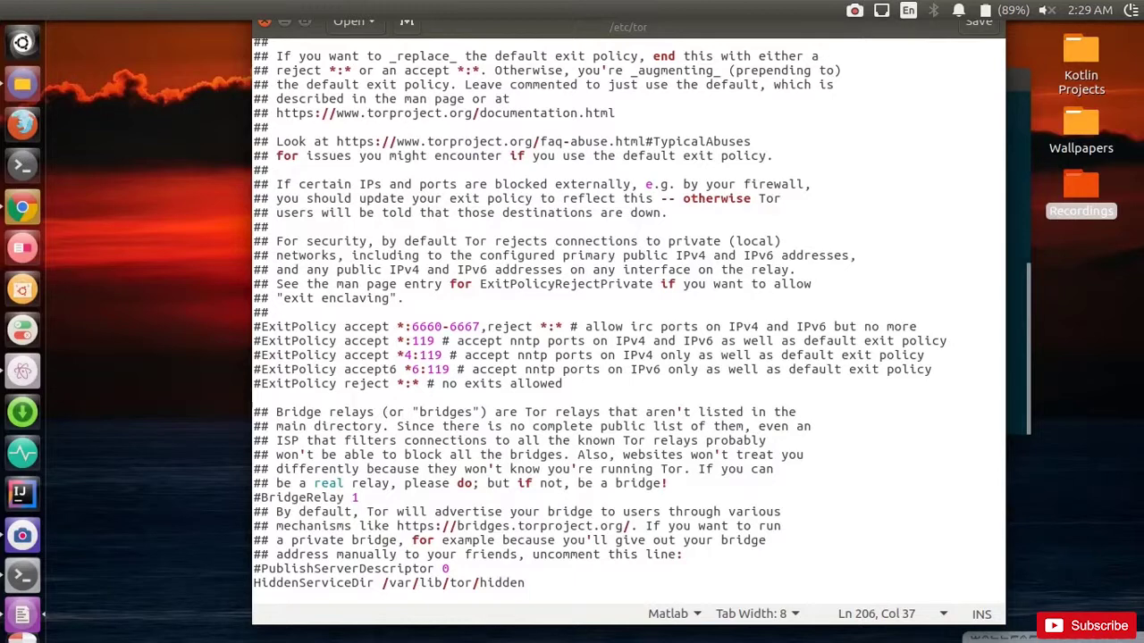
{"action": "type", "text": "_service"}
{"action": "key", "text": "Return"}
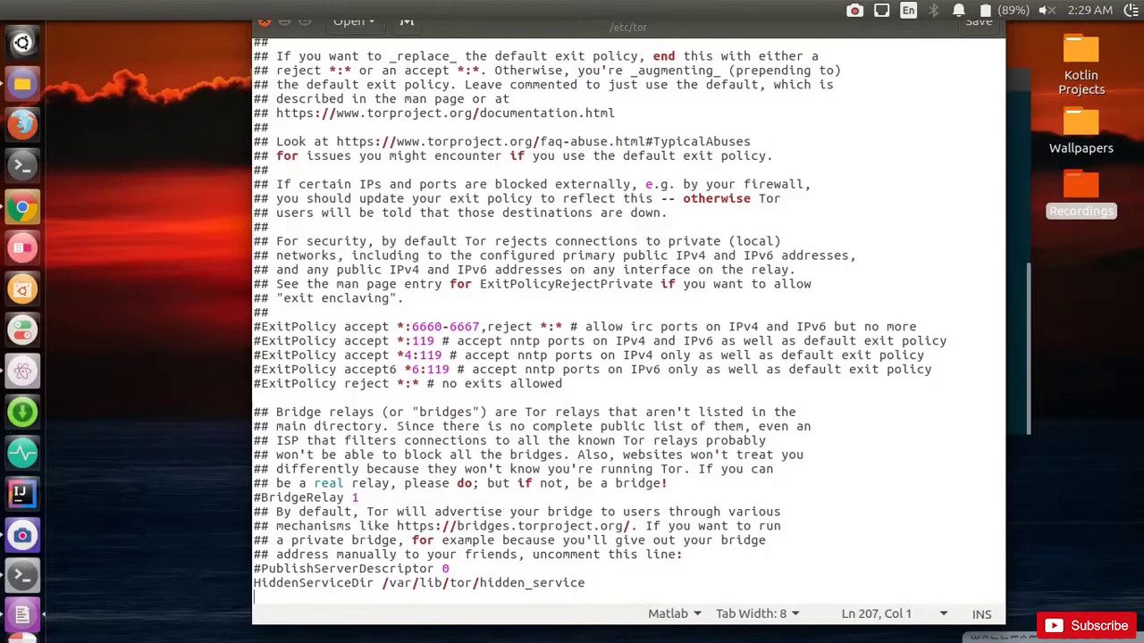
{"action": "type", "text": "HiddenService"}
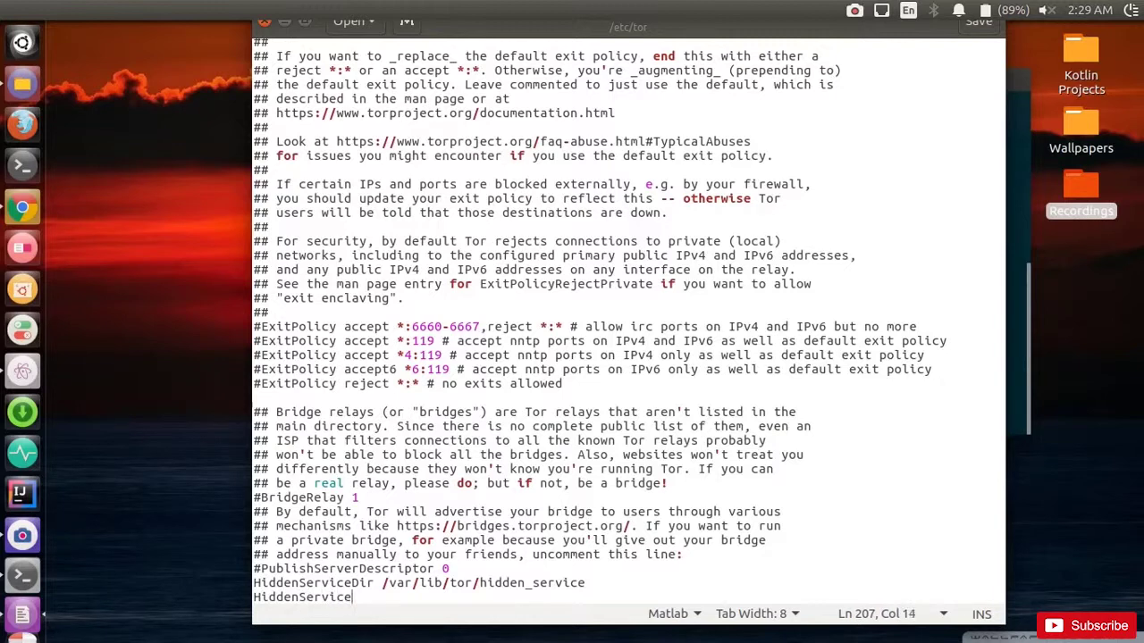
{"action": "type", "text": "Port 8"}
{"action": "key", "text": "BackSpace"}
{"action": "type", "text": "80"}
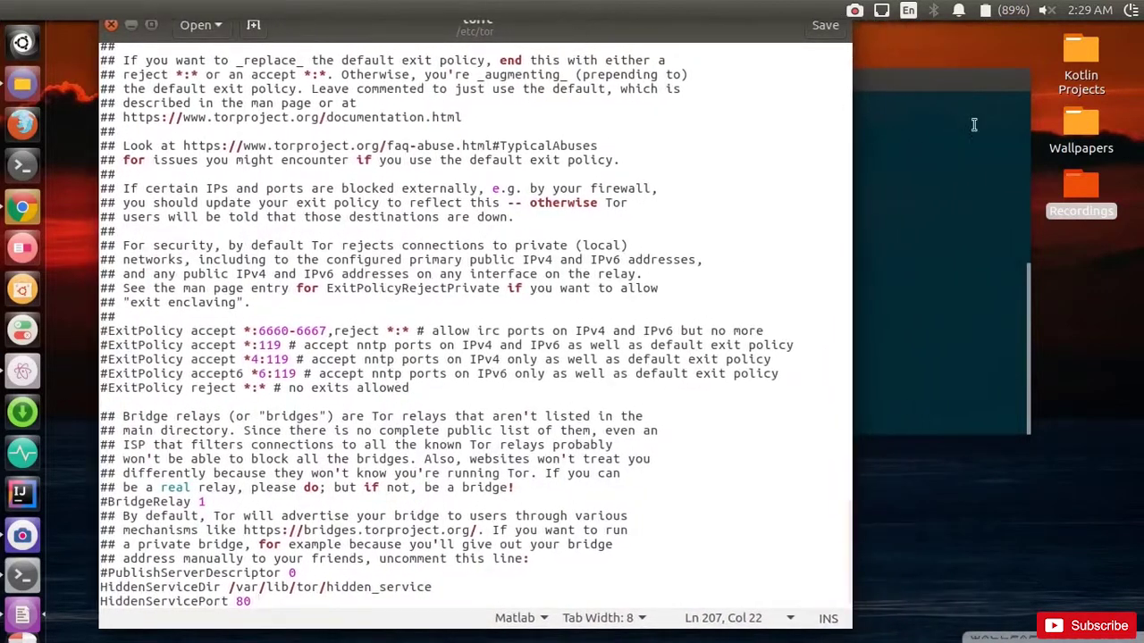
{"action": "left_click", "coordinate": [912, 105]}
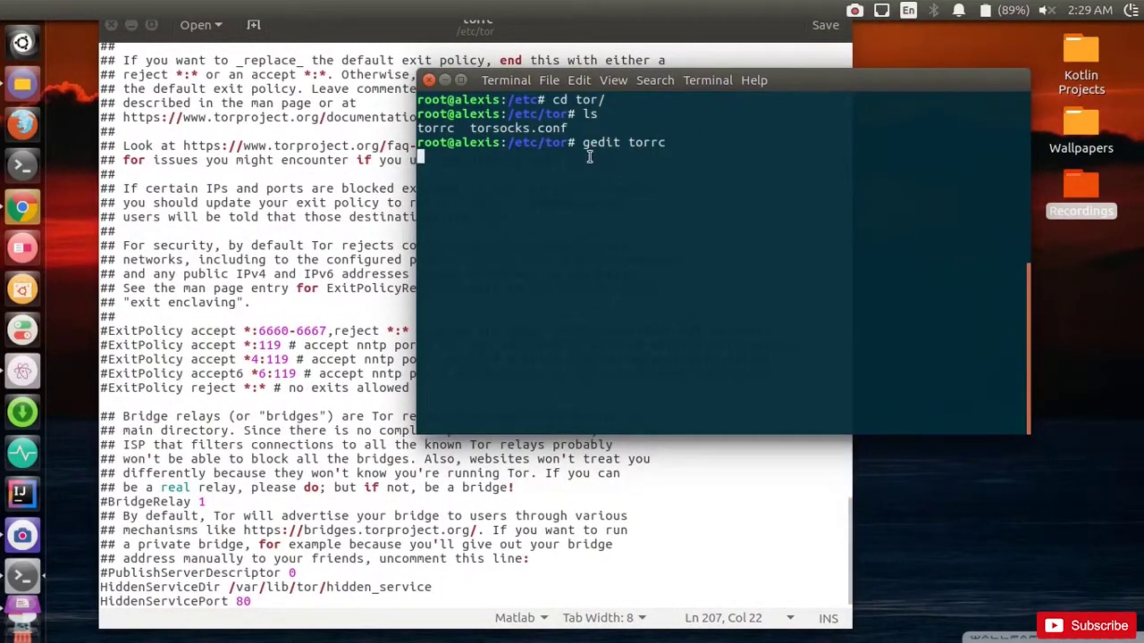
Step: Run ifconfig in a new terminal and copy wlo1's address 192.168.0.107
{"action": "left_click", "coordinate": [24, 170]}
{"action": "left_click_drag", "start_coordinate": [935, 295], "coordinate": [885, 196]}
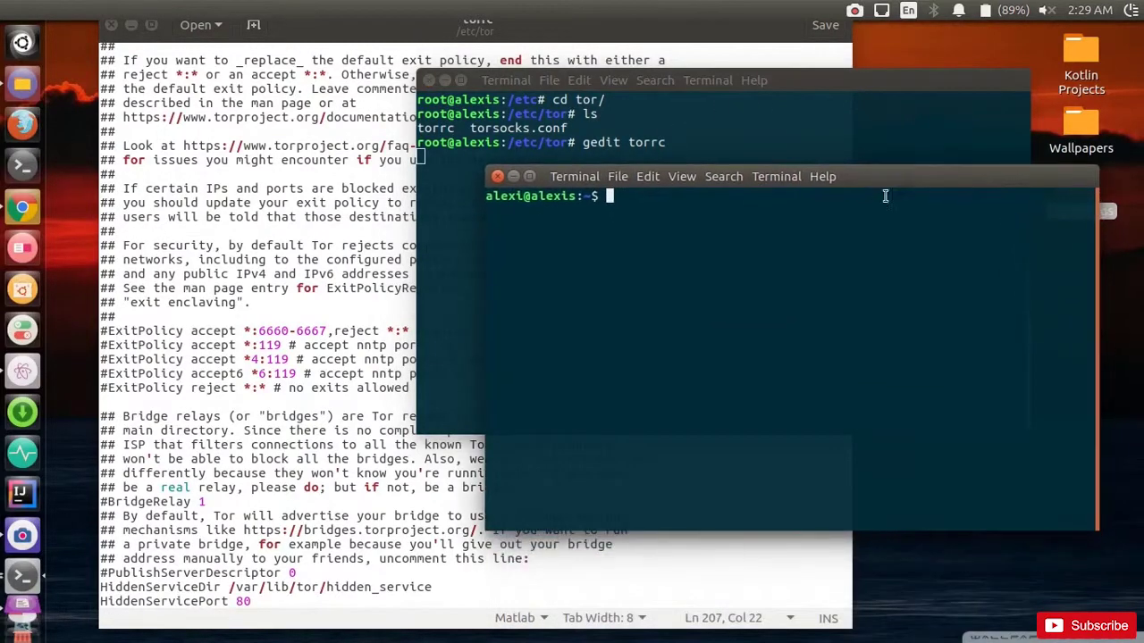
{"action": "left_click", "coordinate": [445, 81]}
{"action": "type", "text": "ifconfig"}
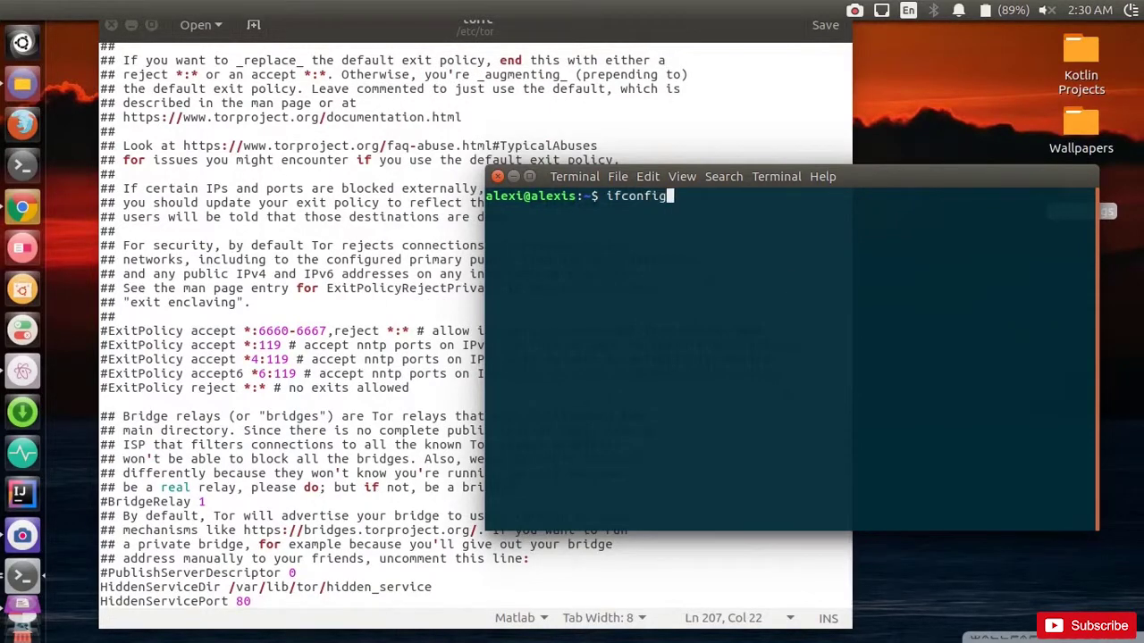
{"action": "key", "text": "Return"}
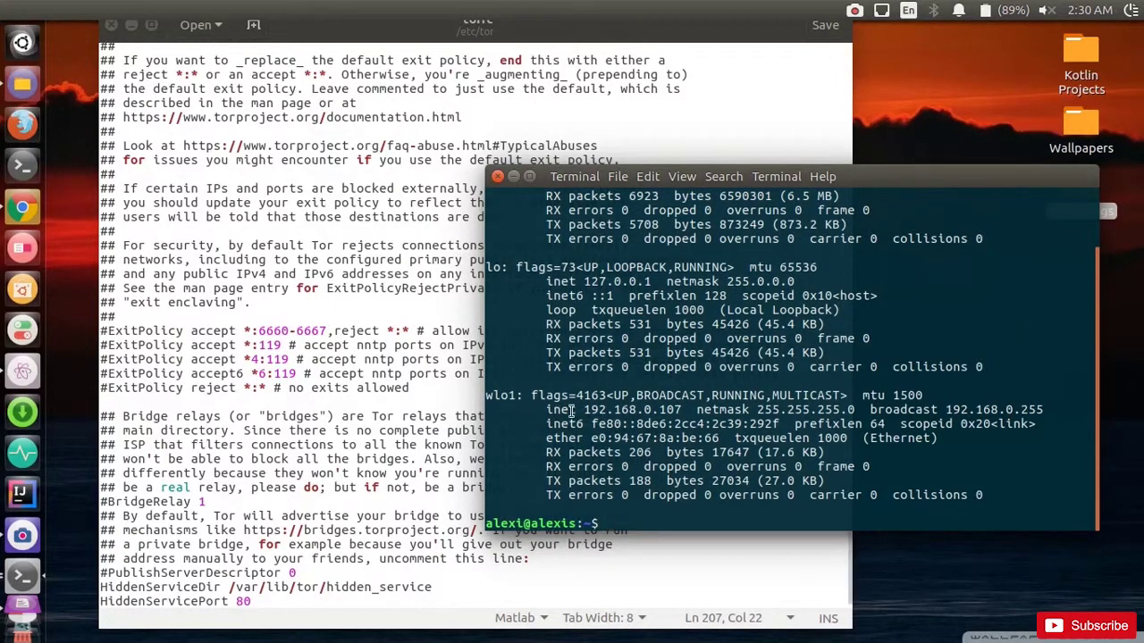
{"action": "left_click_drag", "start_coordinate": [585, 412], "coordinate": [681, 413]}
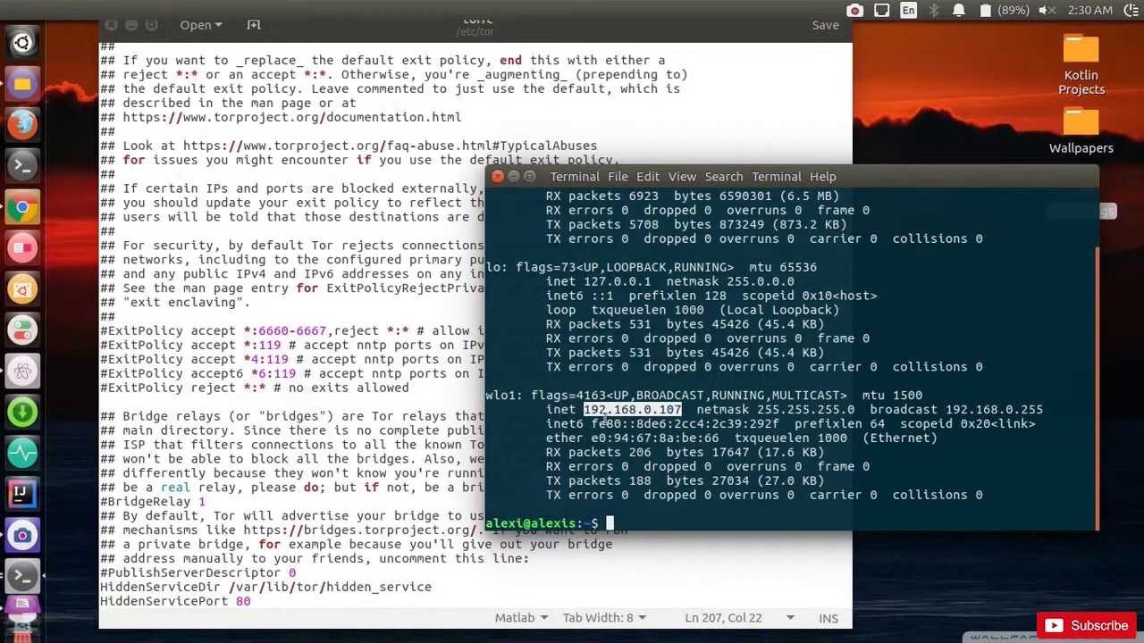
{"action": "right_click", "coordinate": [642, 413]}
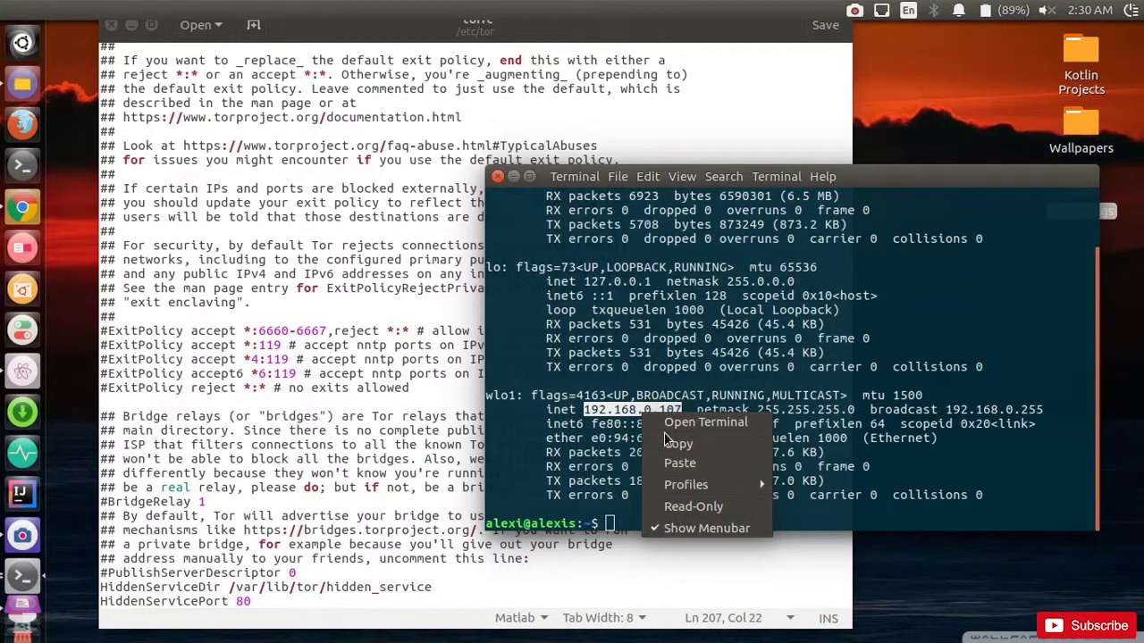
{"action": "left_click", "coordinate": [672, 443]}
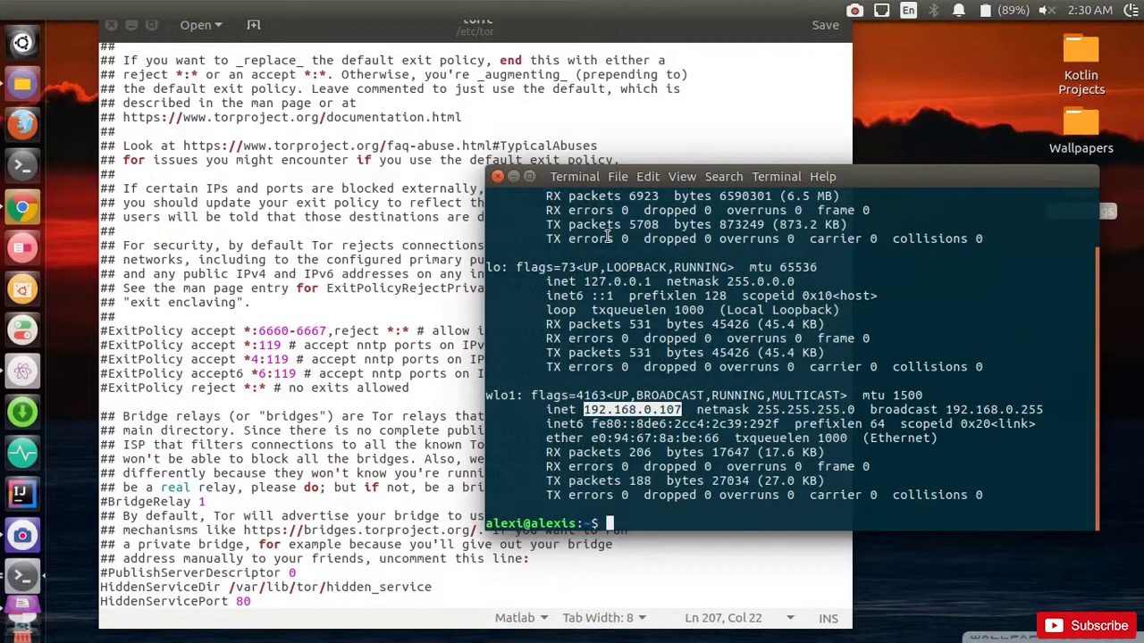
Step: Append '192.168.0.107:80' to the HiddenServicePort 80 line and save torrc
{"action": "left_click", "coordinate": [515, 179]}
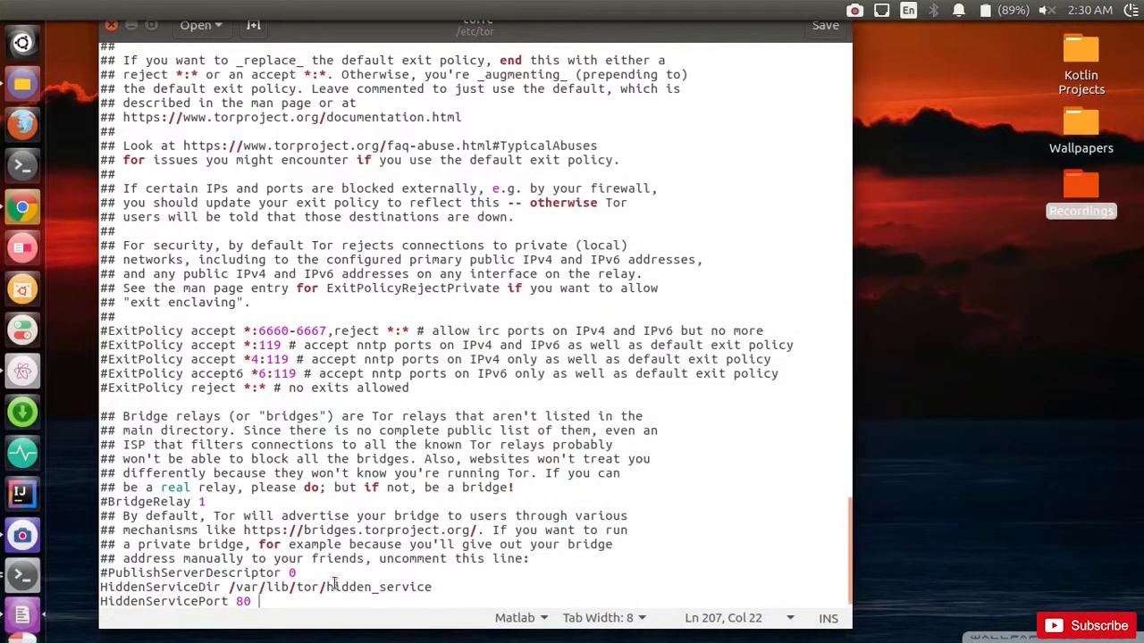
{"action": "right_click", "coordinate": [265, 601]}
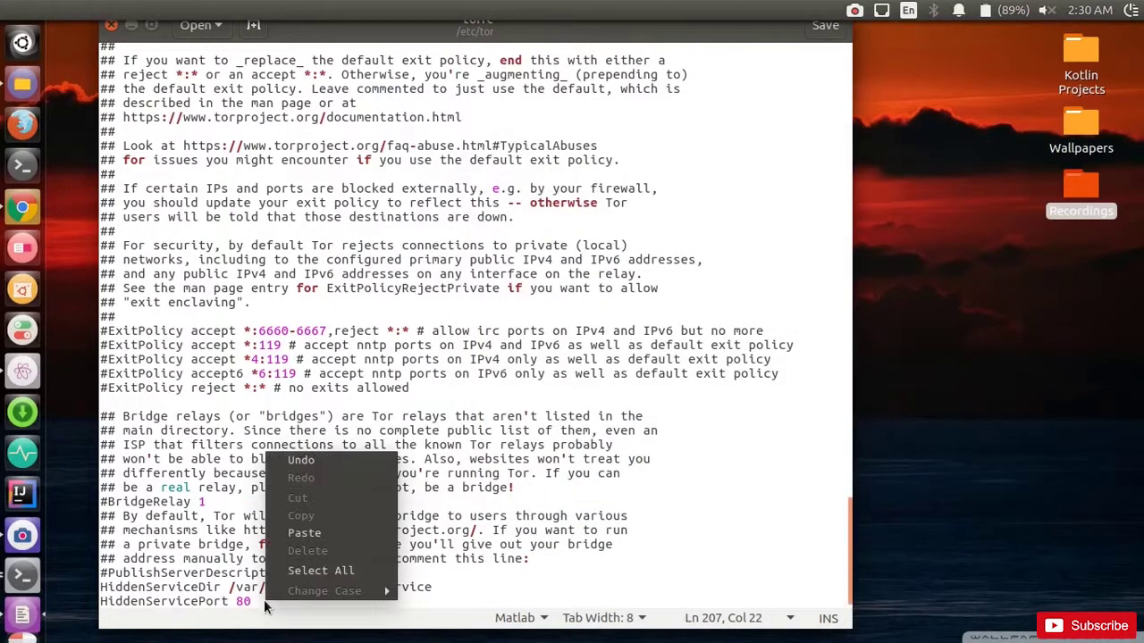
{"action": "left_click", "coordinate": [311, 533]}
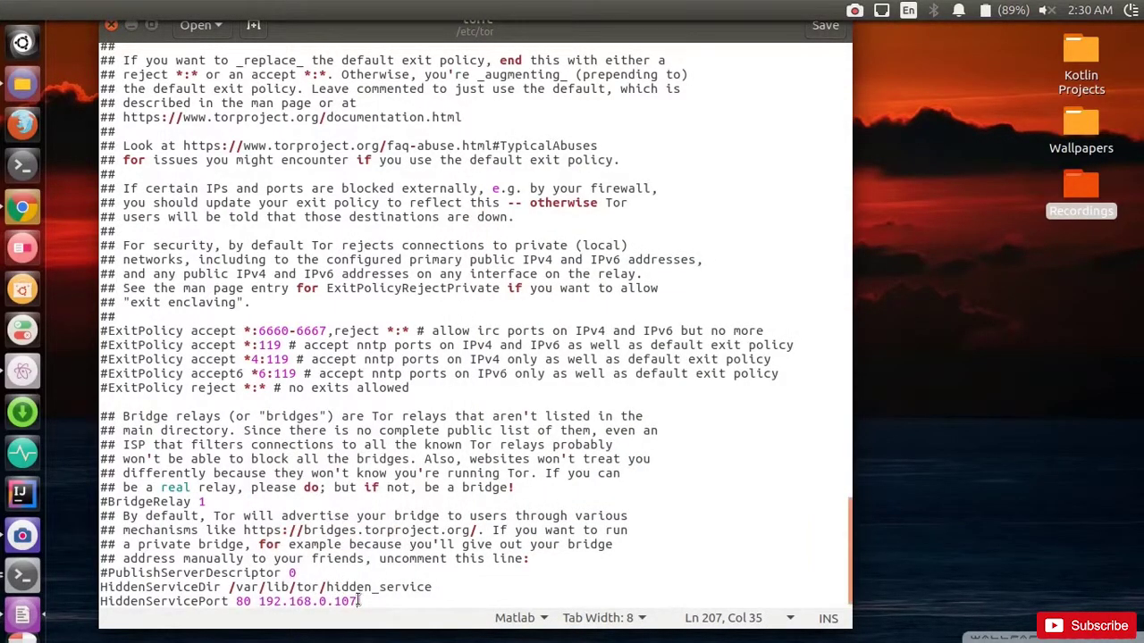
{"action": "type", "text": ":"}
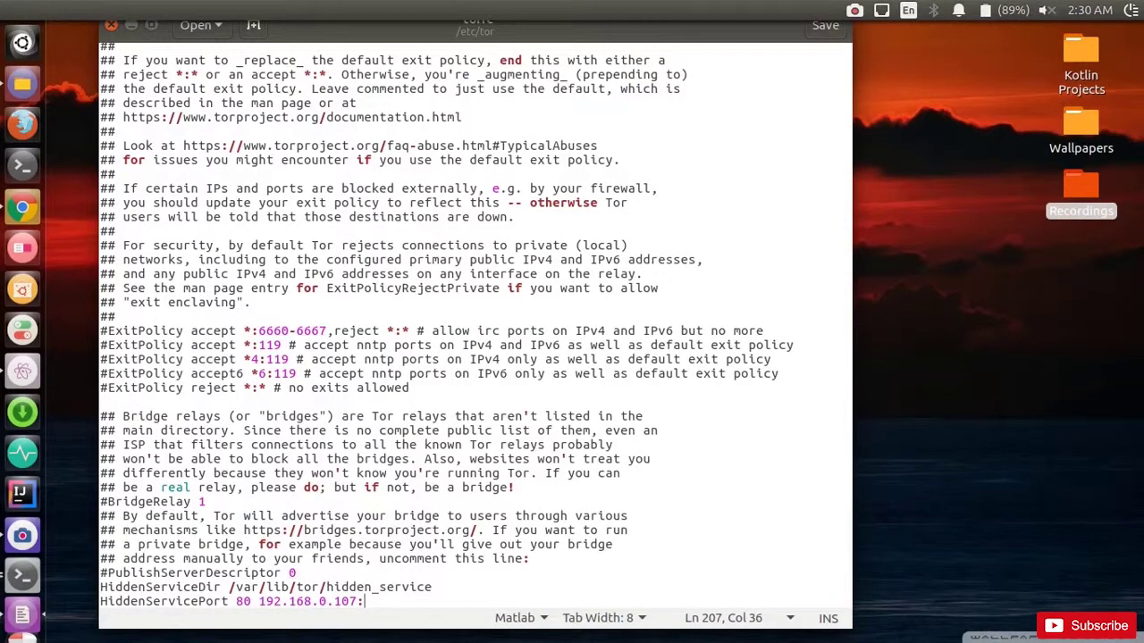
{"action": "type", "text": "90"}
{"action": "key", "text": "BackSpace"}
{"action": "key", "text": "BackSpace"}
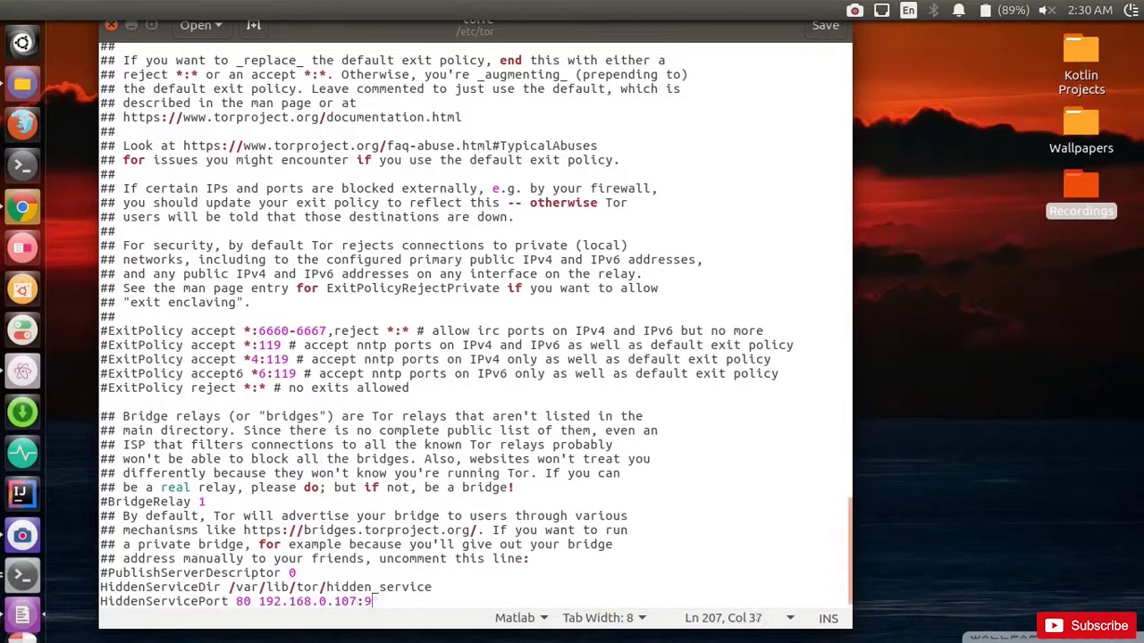
{"action": "type", "text": "80"}
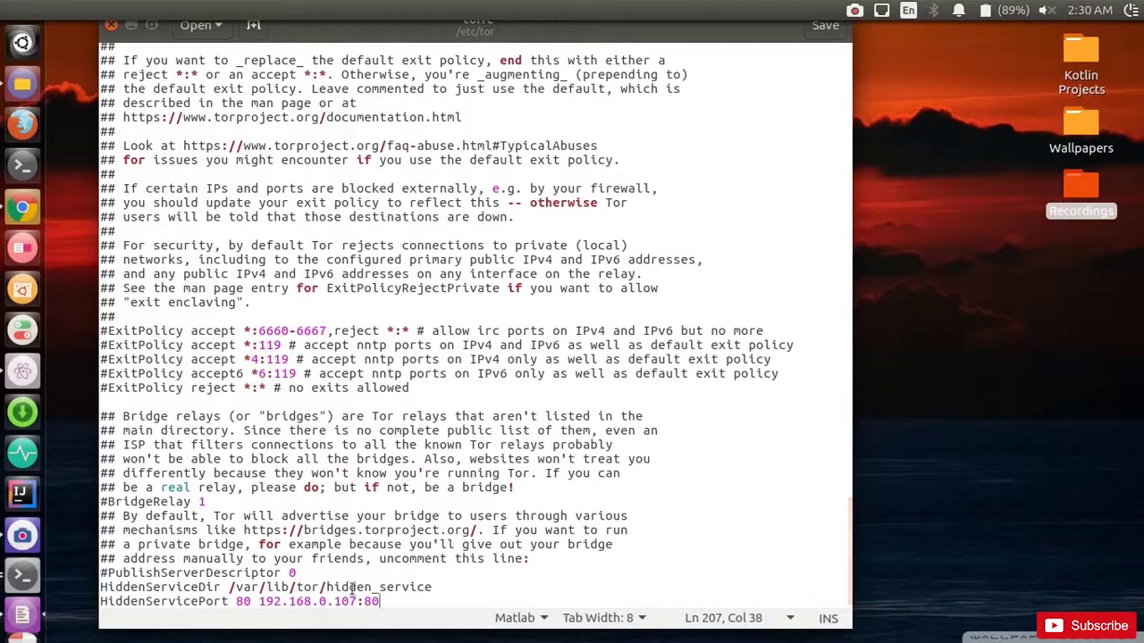
{"action": "left_click_drag", "start_coordinate": [753, 33], "coordinate": [793, 58]}
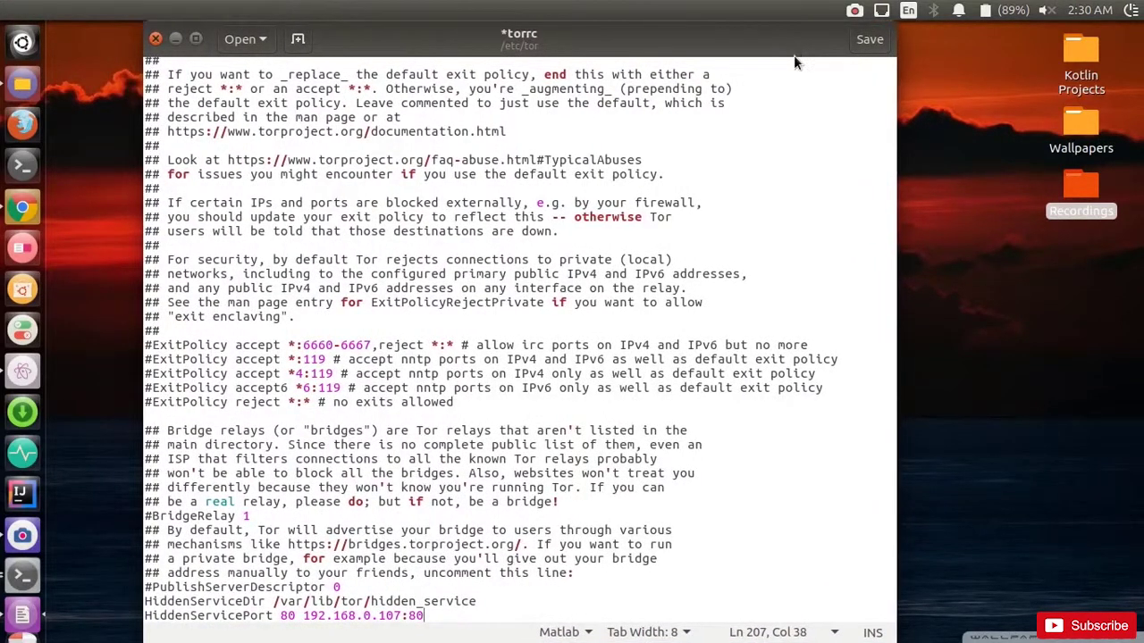
{"action": "left_click", "coordinate": [865, 41]}
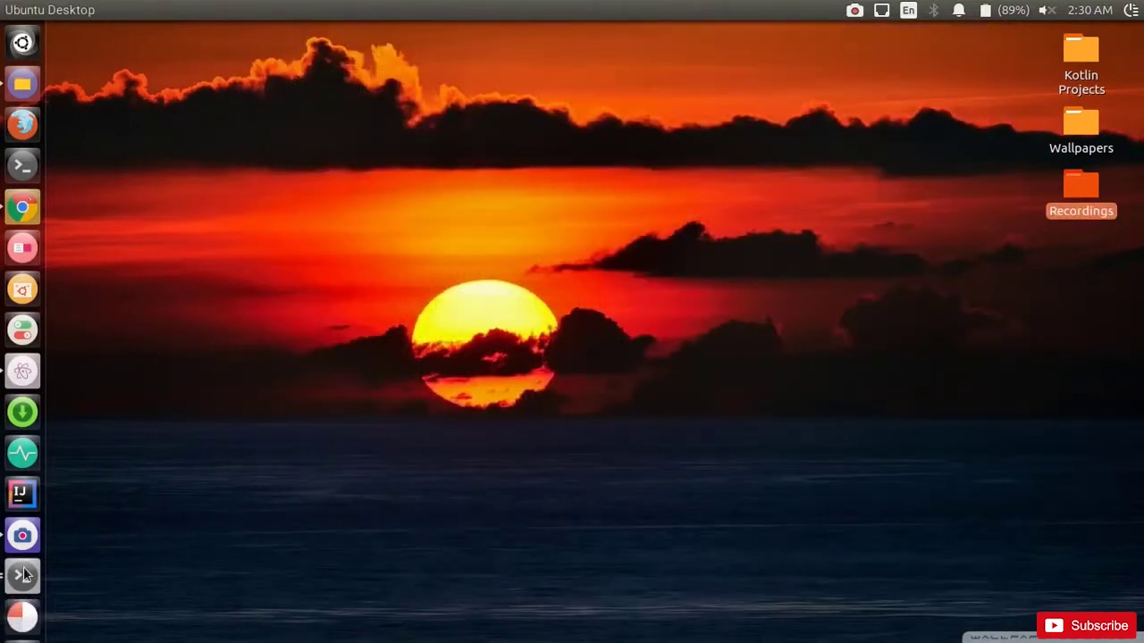
Step: Close the ifconfig terminal and clear the root terminal's screen
{"action": "left_click", "coordinate": [23, 576]}
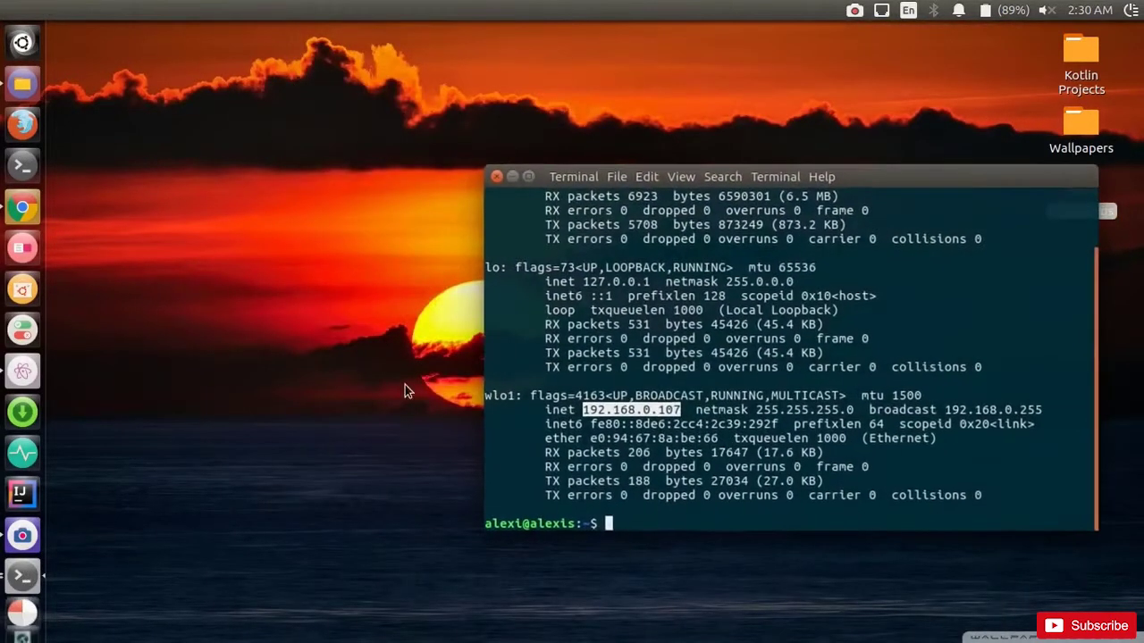
{"action": "left_click", "coordinate": [495, 177]}
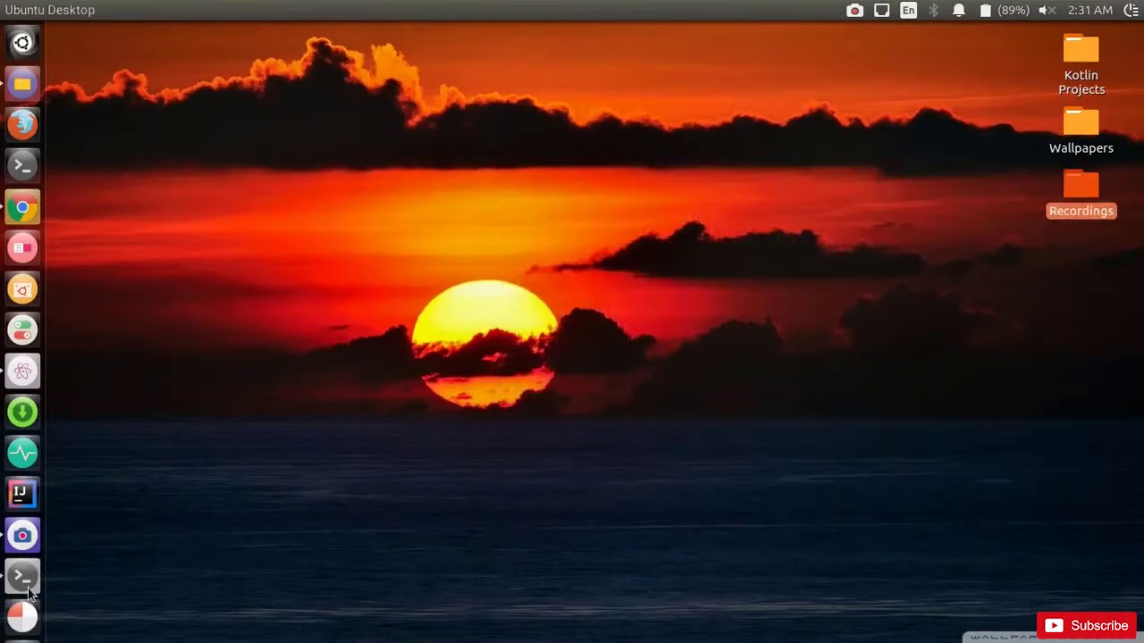
{"action": "left_click", "coordinate": [25, 582]}
{"action": "type", "text": "clear"}
{"action": "key", "text": "Return"}
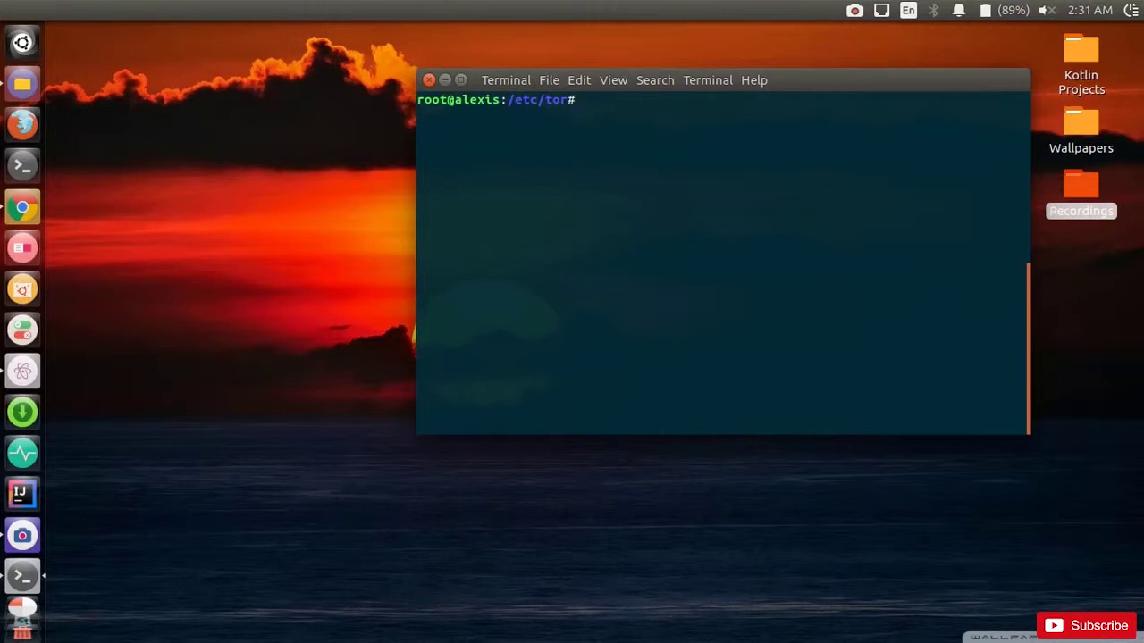
Step: Start tor with 'service tor start', then type 'apt install apache2'
{"action": "type", "text": "service"}
{"action": "type", "text": "tor start"}
{"action": "key", "text": "Return"}
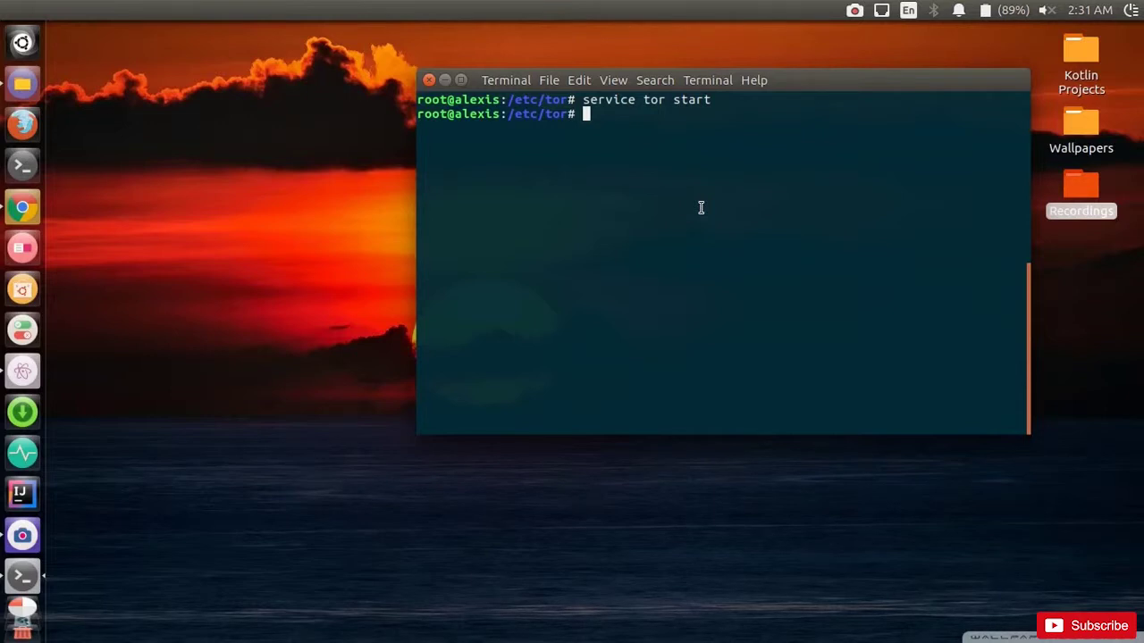
{"action": "type", "text": "apt install apache2"}
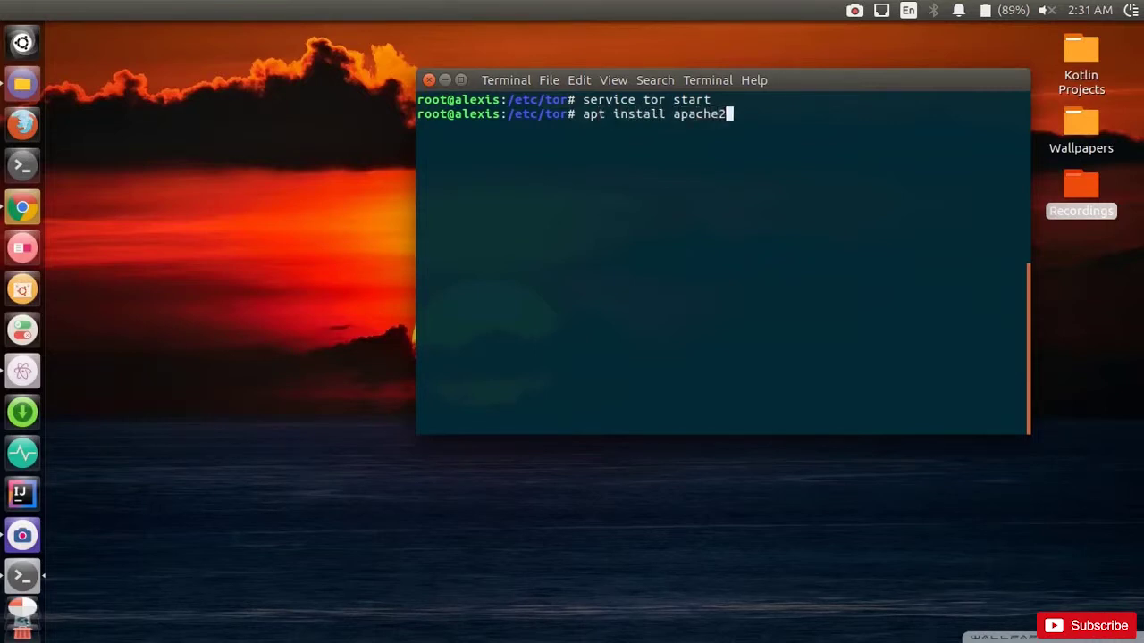
Step: Install apache2, enter 'service apache2 start', then launch Nautilus as root
{"action": "key", "text": "Return"}
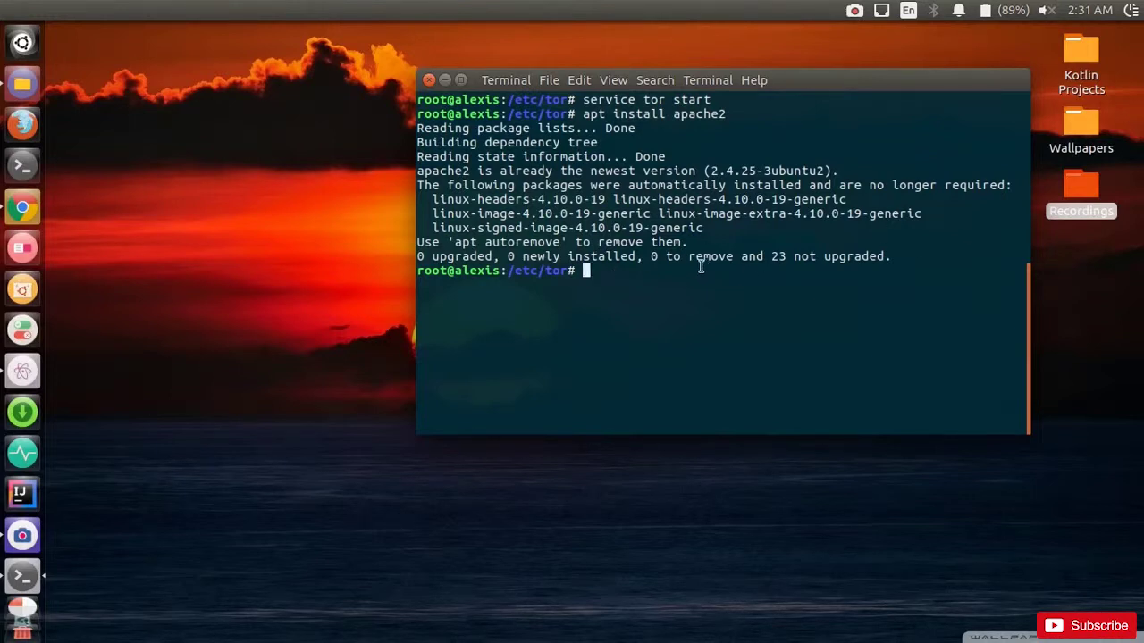
{"action": "type", "text": "service apache2 start"}
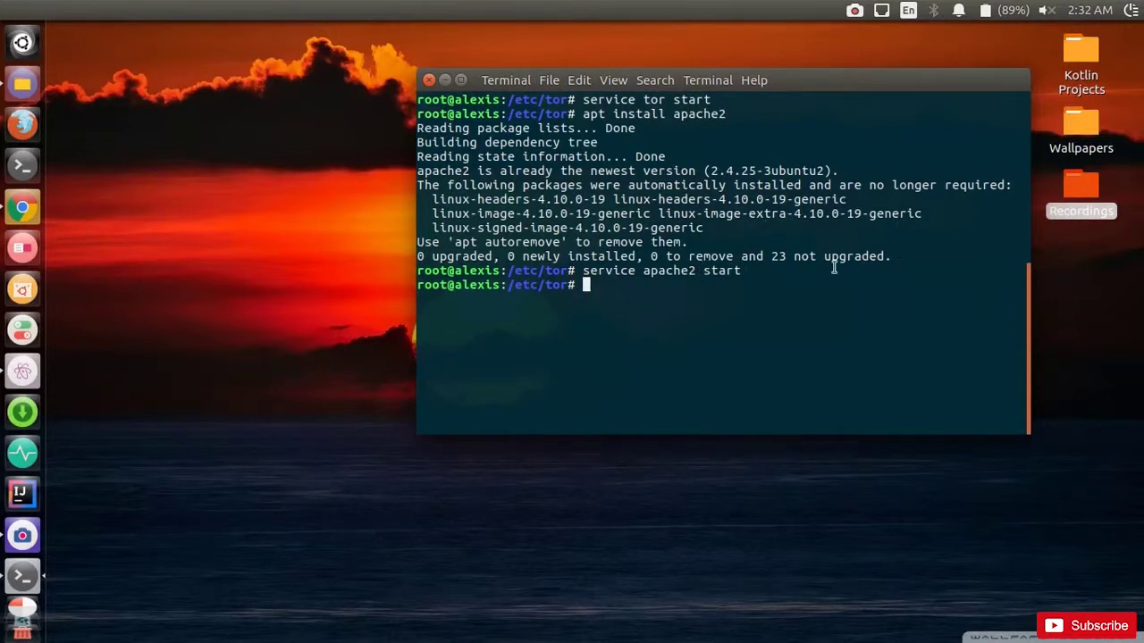
{"action": "left_click_drag", "start_coordinate": [856, 89], "coordinate": [859, 81]}
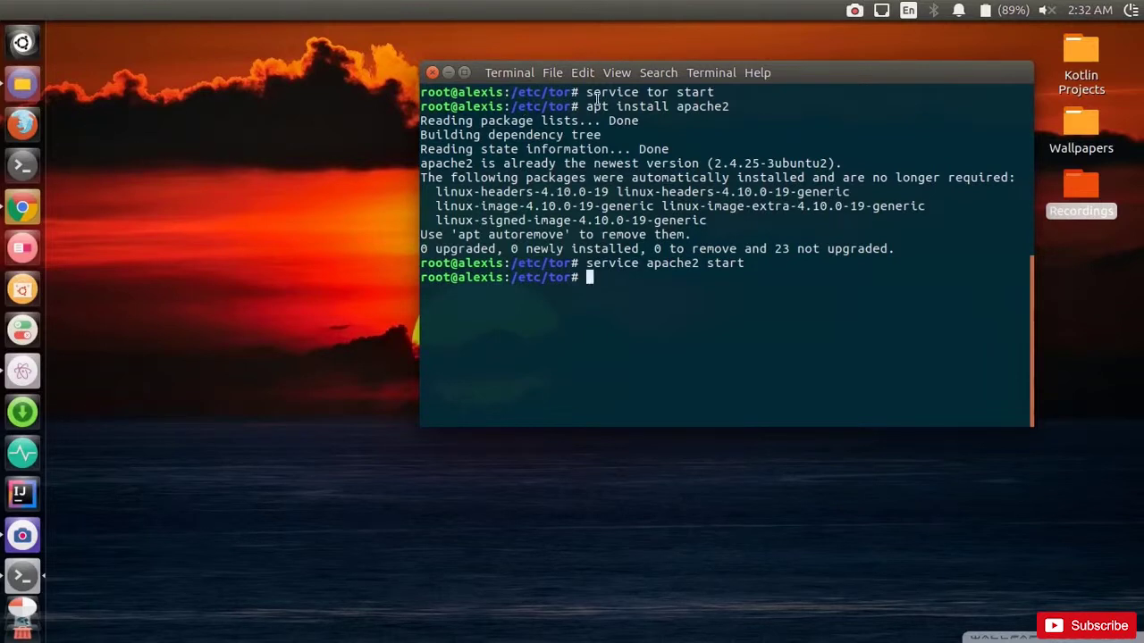
{"action": "left_click_drag", "start_coordinate": [794, 79], "coordinate": [767, 86]}
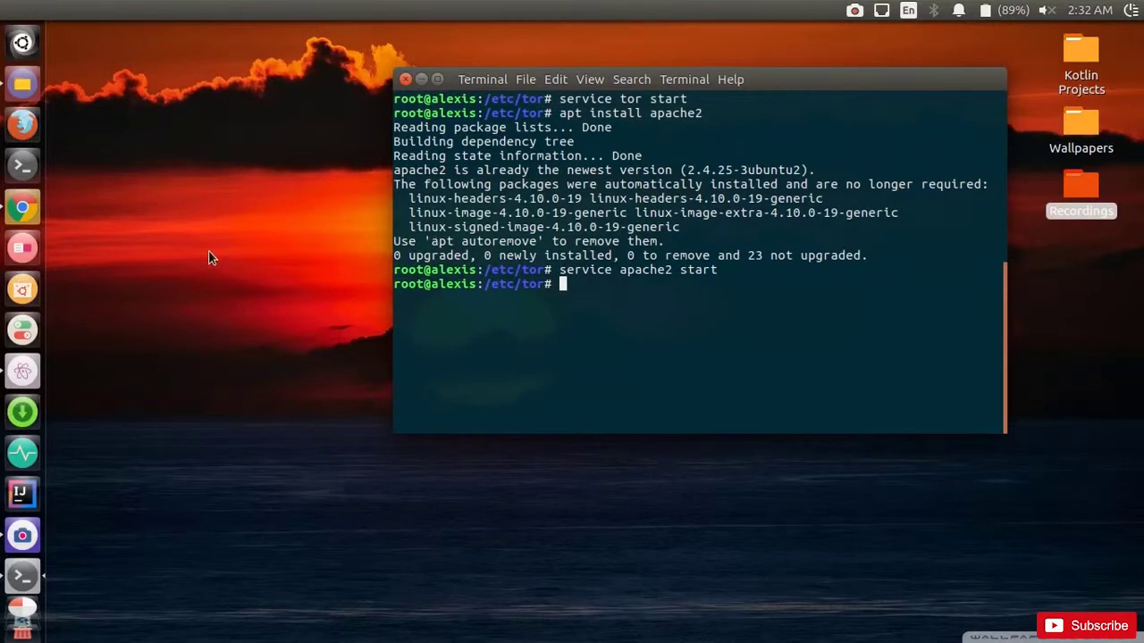
{"action": "type", "text": "nautilus"}
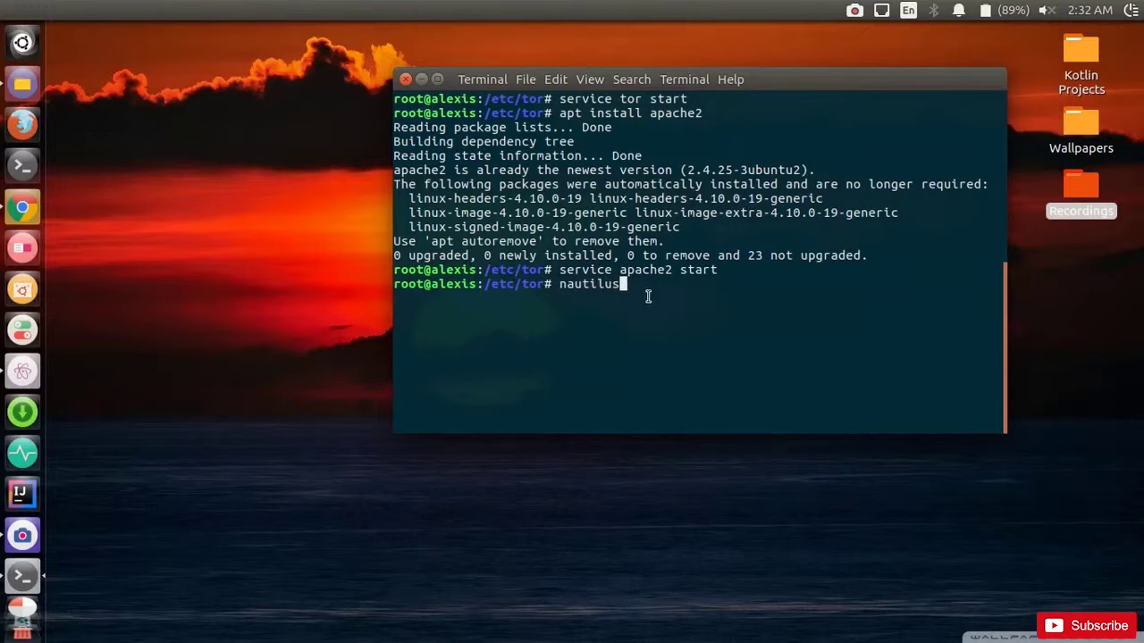
{"action": "key", "text": "Return"}
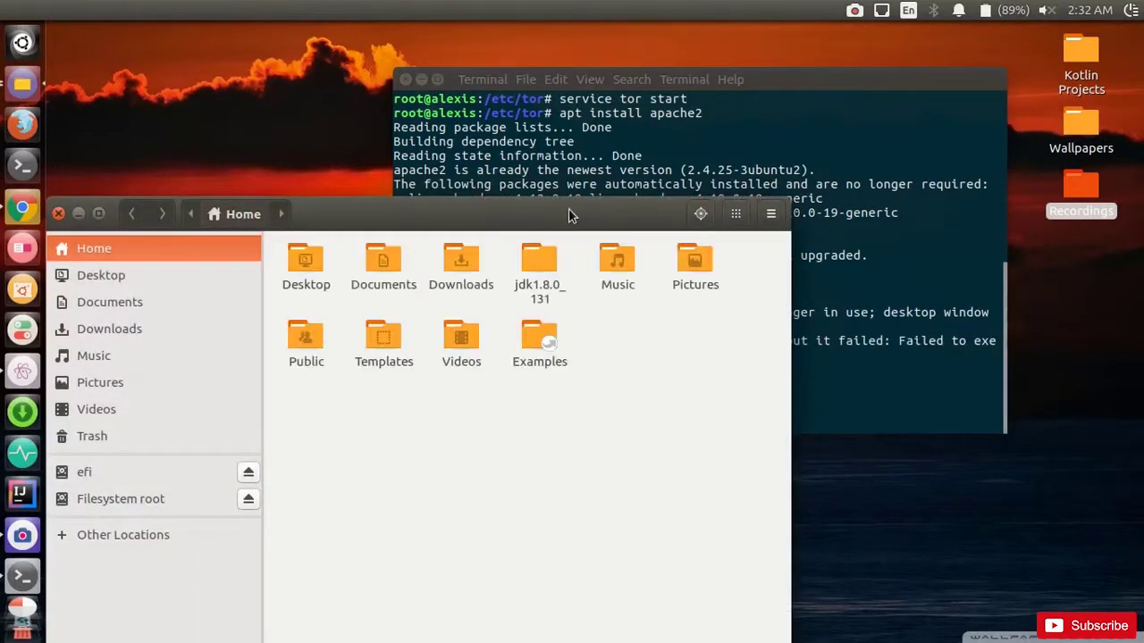
Step: Browse from the filesystem root to /var/lib/tor/hidden_service in Nautilus
{"action": "left_click_drag", "start_coordinate": [568, 214], "coordinate": [725, 127]}
{"action": "left_click", "coordinate": [338, 448]}
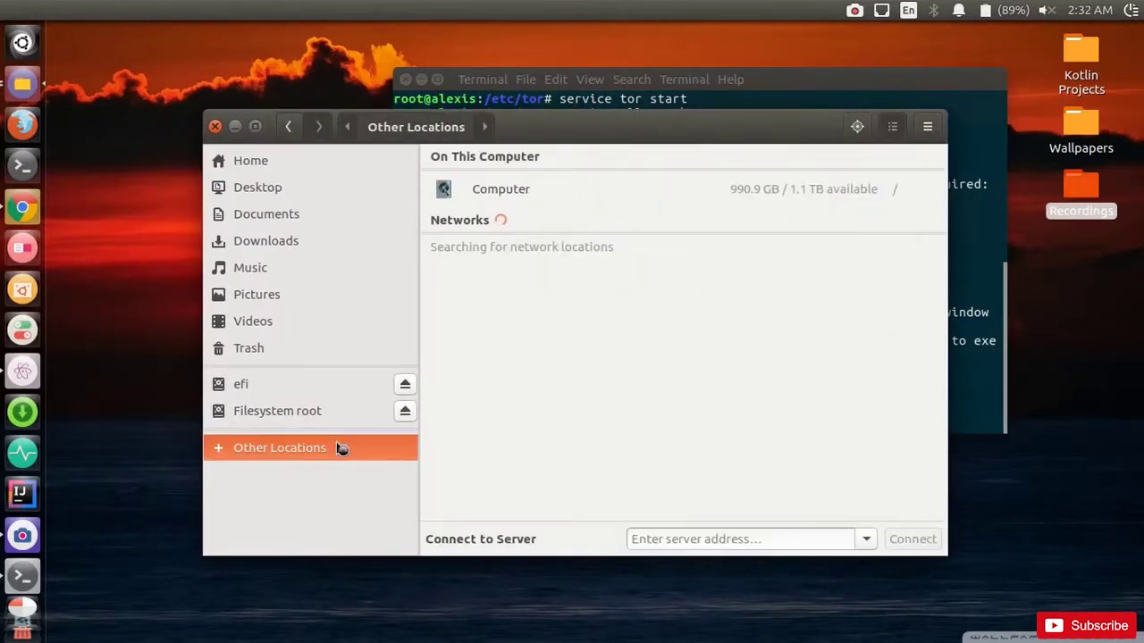
{"action": "left_click", "coordinate": [556, 191]}
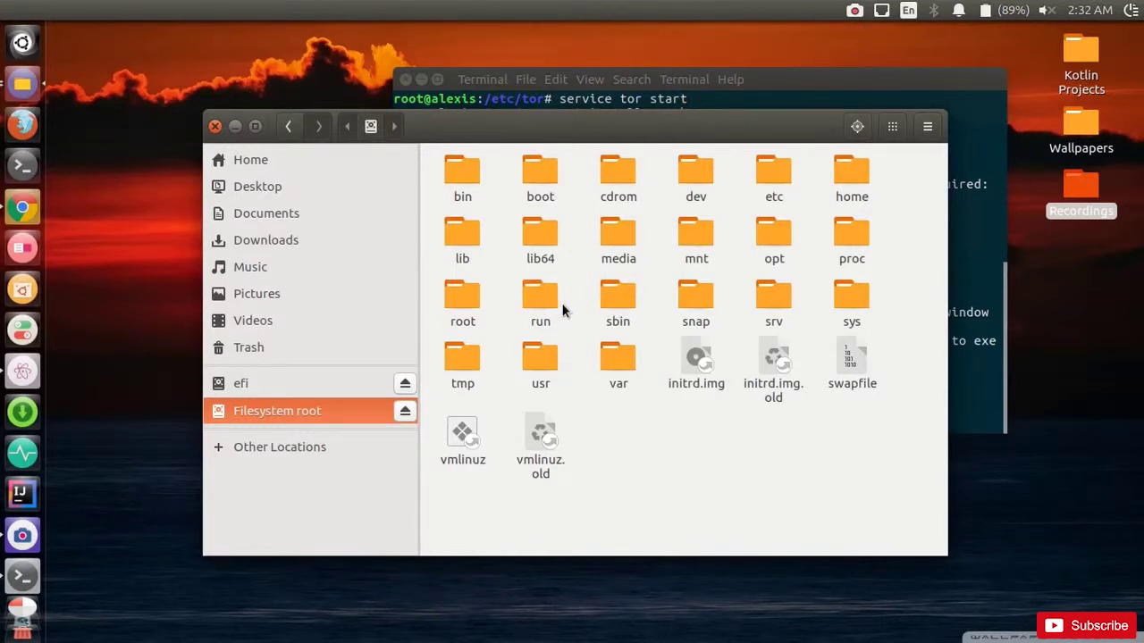
{"action": "double_click", "coordinate": [612, 350]}
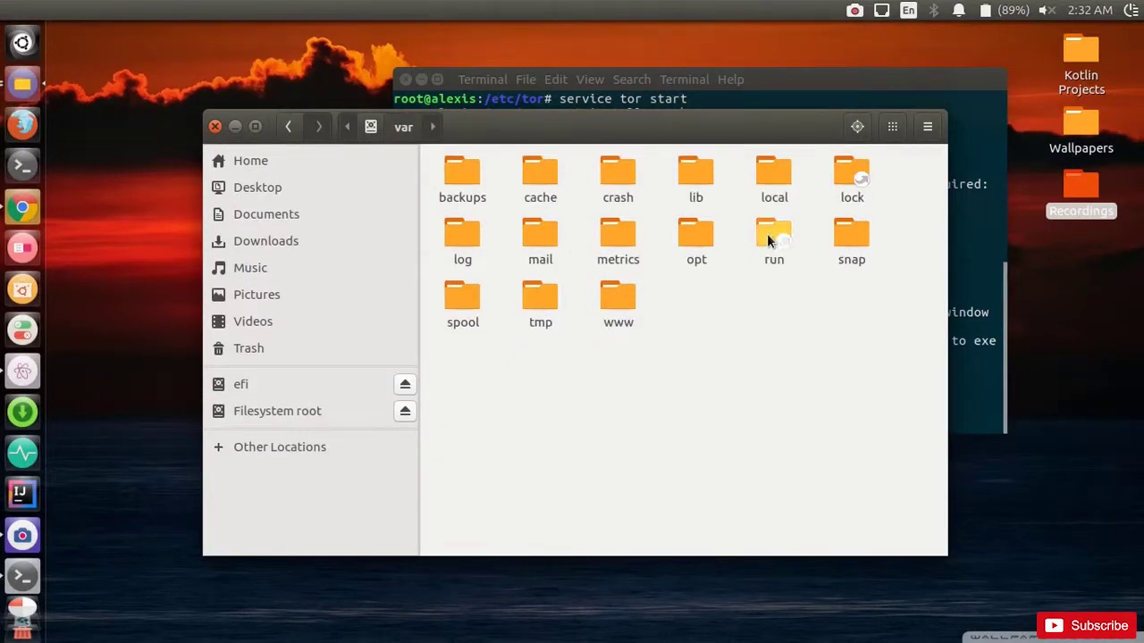
{"action": "double_click", "coordinate": [695, 174]}
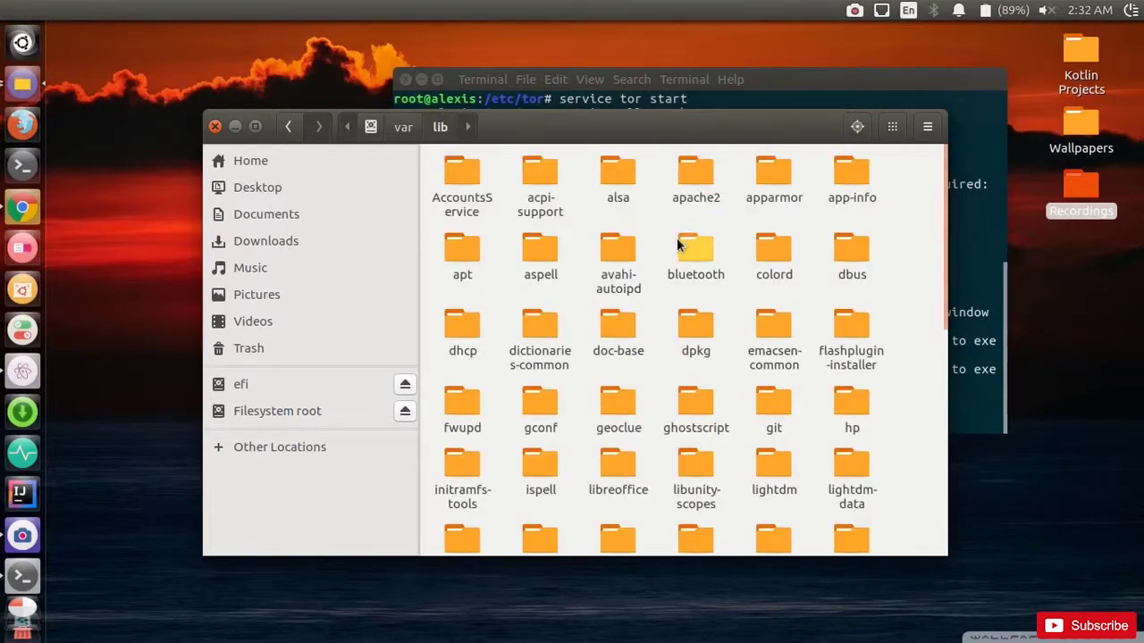
{"action": "scroll", "coordinate": [653, 270], "scroll_direction": "down", "scroll_amount": 5}
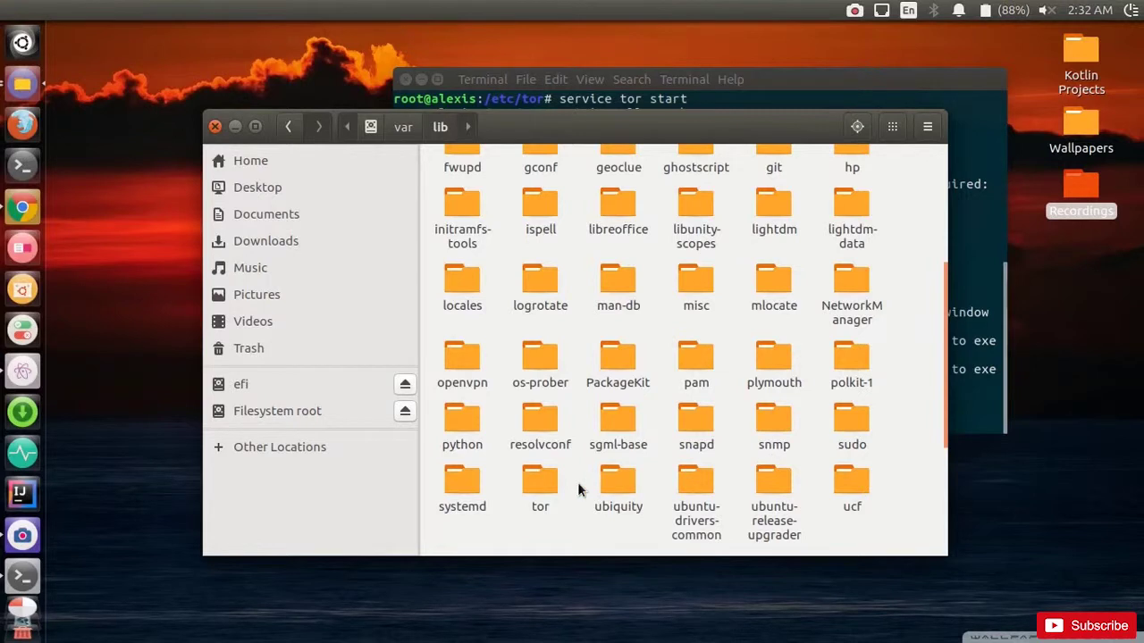
{"action": "double_click", "coordinate": [550, 483]}
{"action": "double_click", "coordinate": [458, 182]}
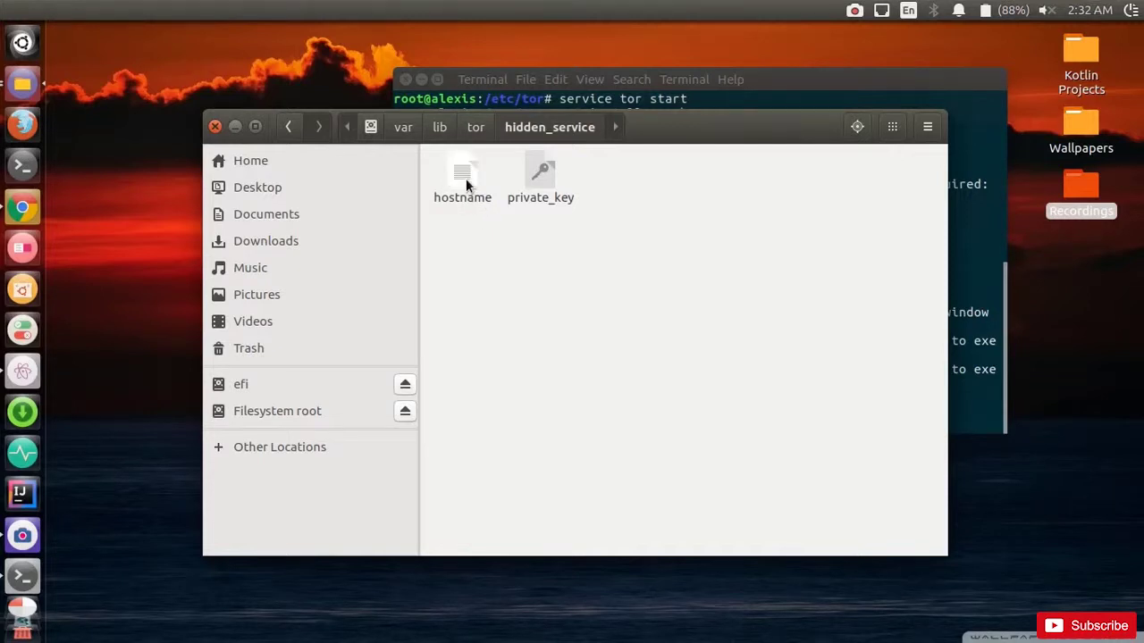
Step: Open the hostname file in gedit, read the .onion address, and close it
{"action": "double_click", "coordinate": [463, 177]}
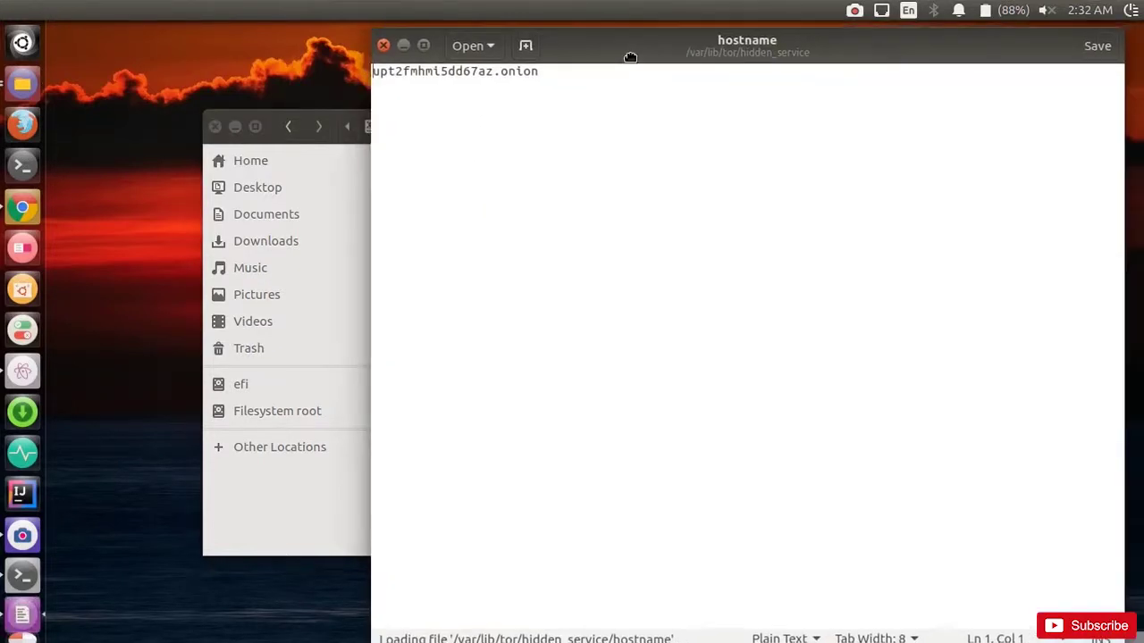
{"action": "double_click", "coordinate": [535, 77]}
{"action": "left_click", "coordinate": [536, 78]}
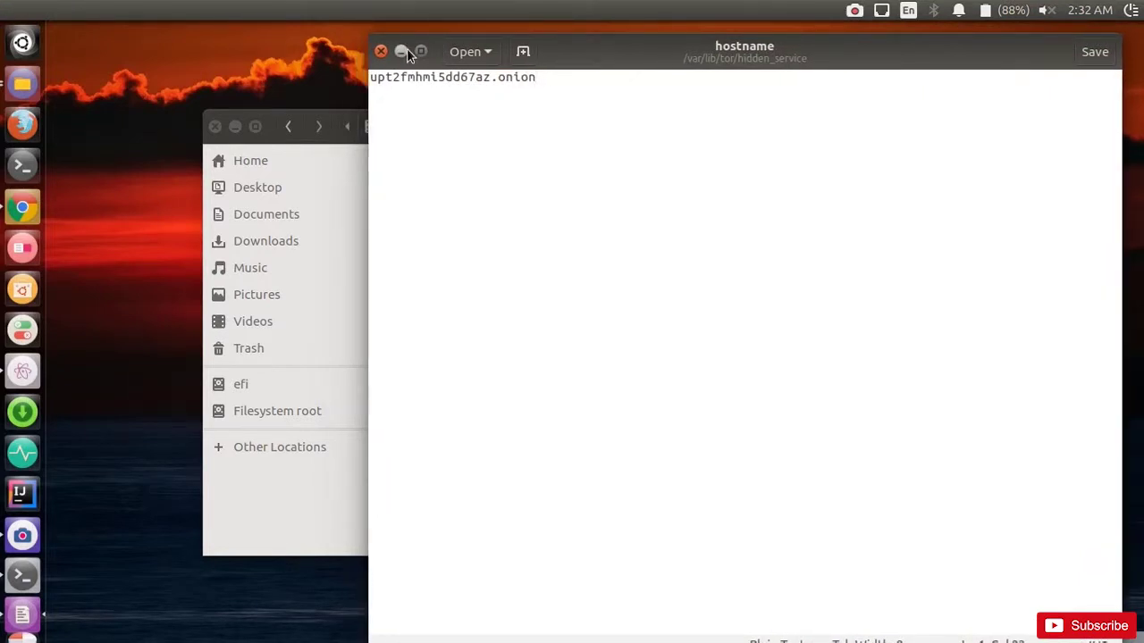
{"action": "left_click", "coordinate": [381, 51]}
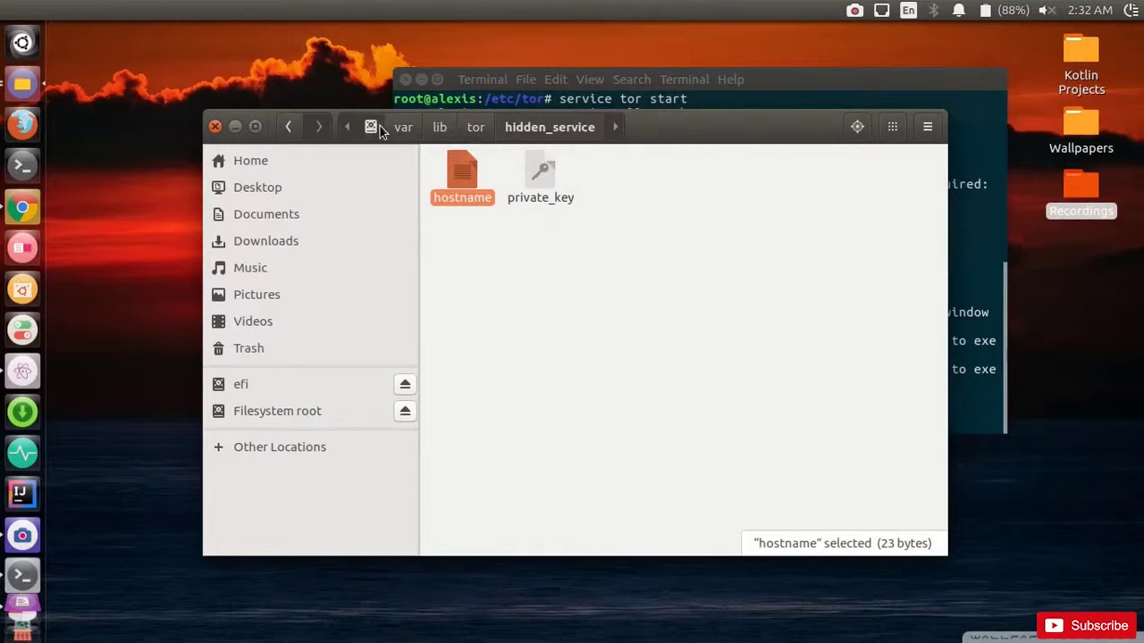
Step: Browse to /var/www/html to find the default index.html, then launch Atom
{"action": "left_click", "coordinate": [373, 128]}
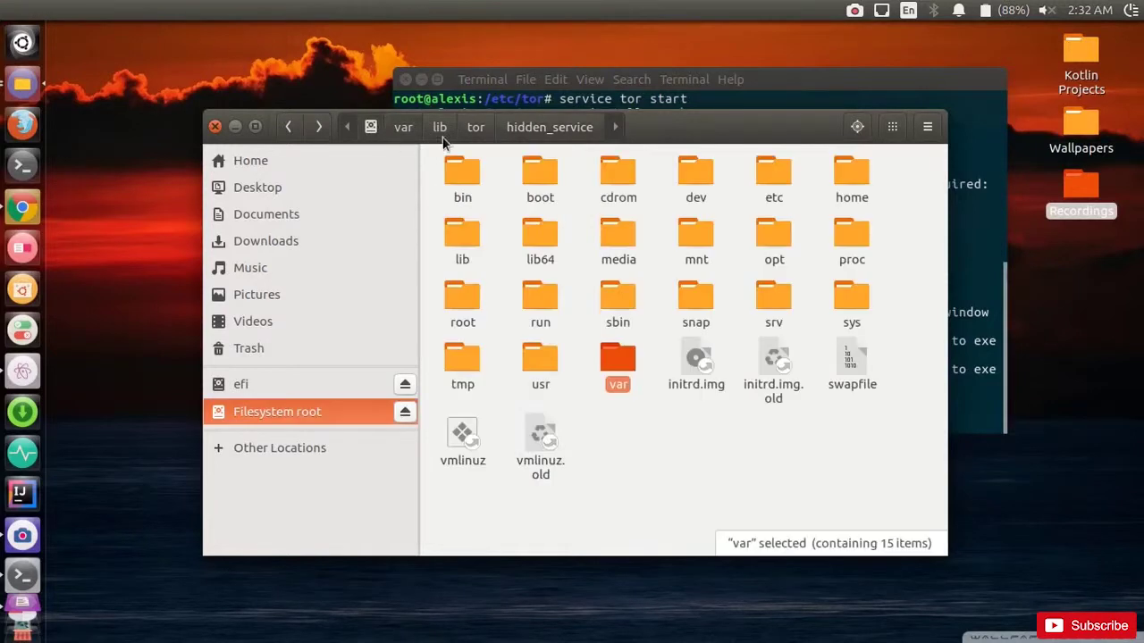
{"action": "double_click", "coordinate": [614, 362]}
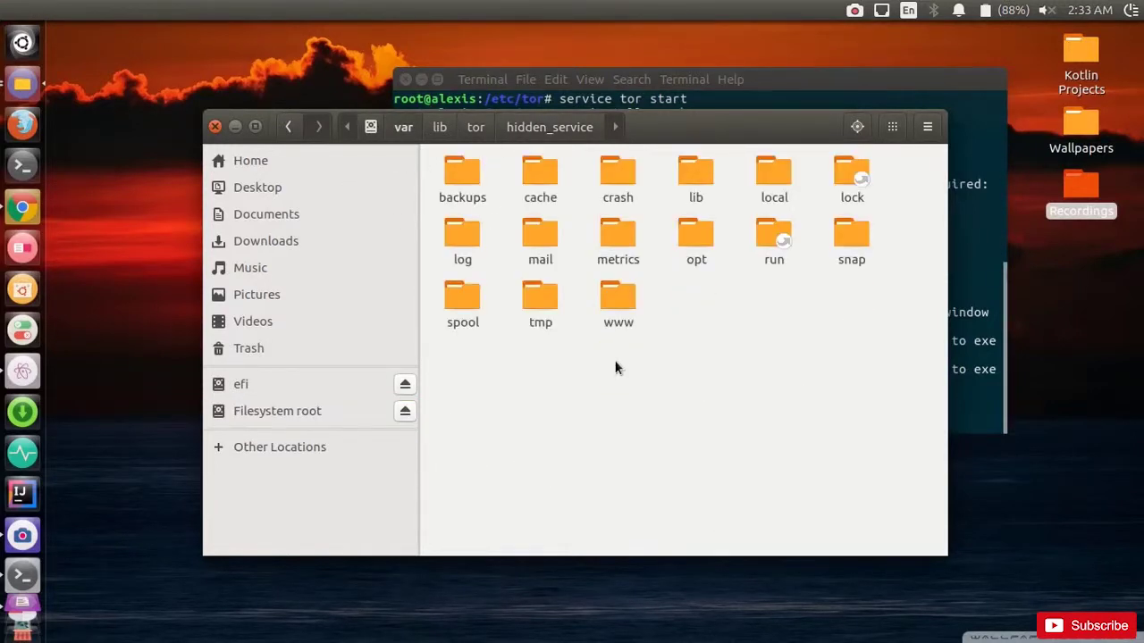
{"action": "double_click", "coordinate": [622, 300]}
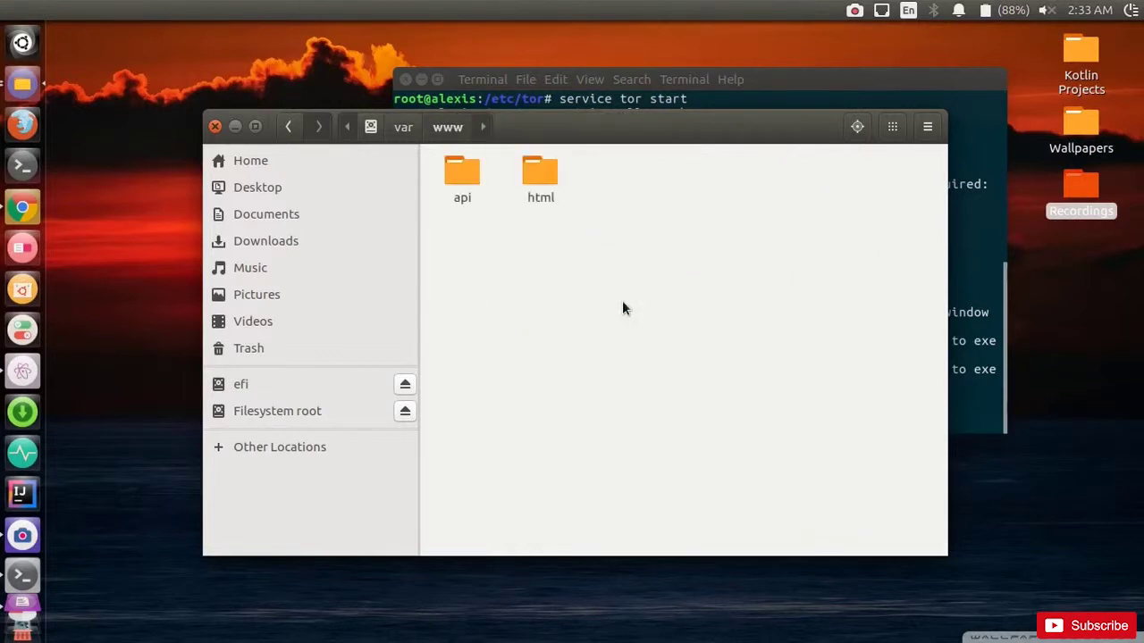
{"action": "double_click", "coordinate": [537, 179]}
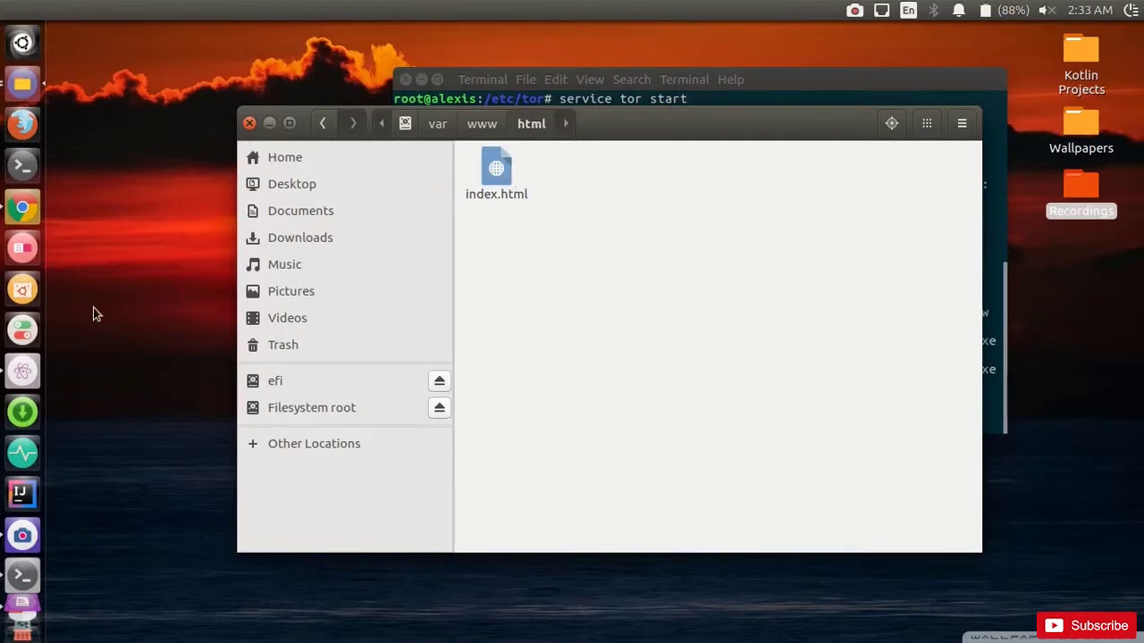
{"action": "left_click", "coordinate": [36, 376]}
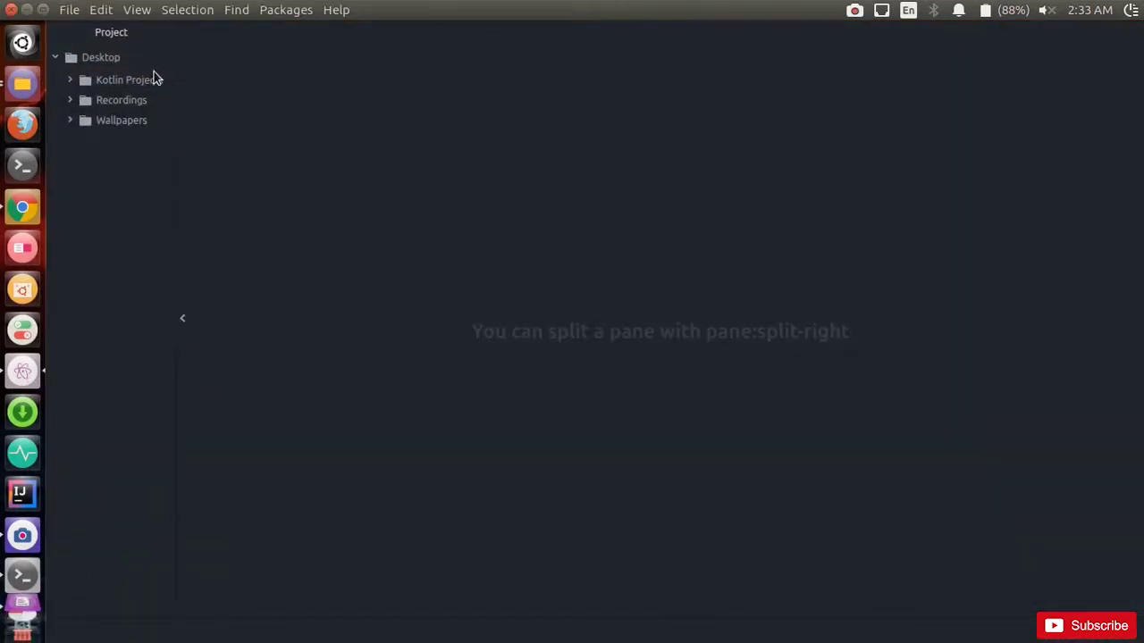
Step: Create a new file in Atom and save it as index.html on the Desktop
{"action": "left_click", "coordinate": [69, 10]}
{"action": "left_click", "coordinate": [87, 49]}
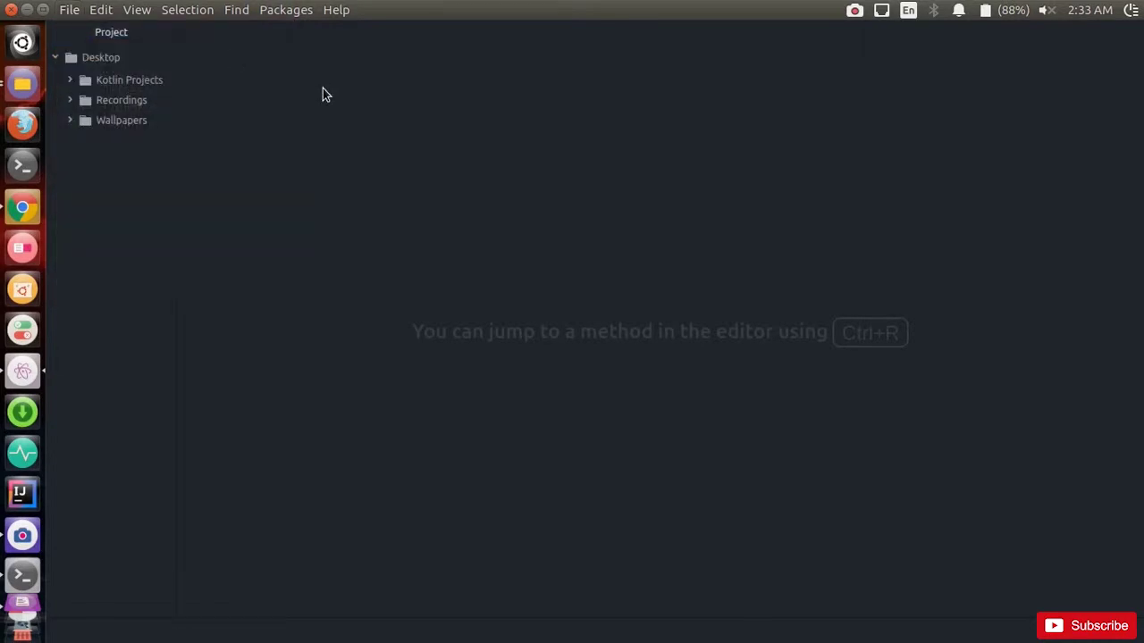
{"action": "left_click", "coordinate": [70, 9]}
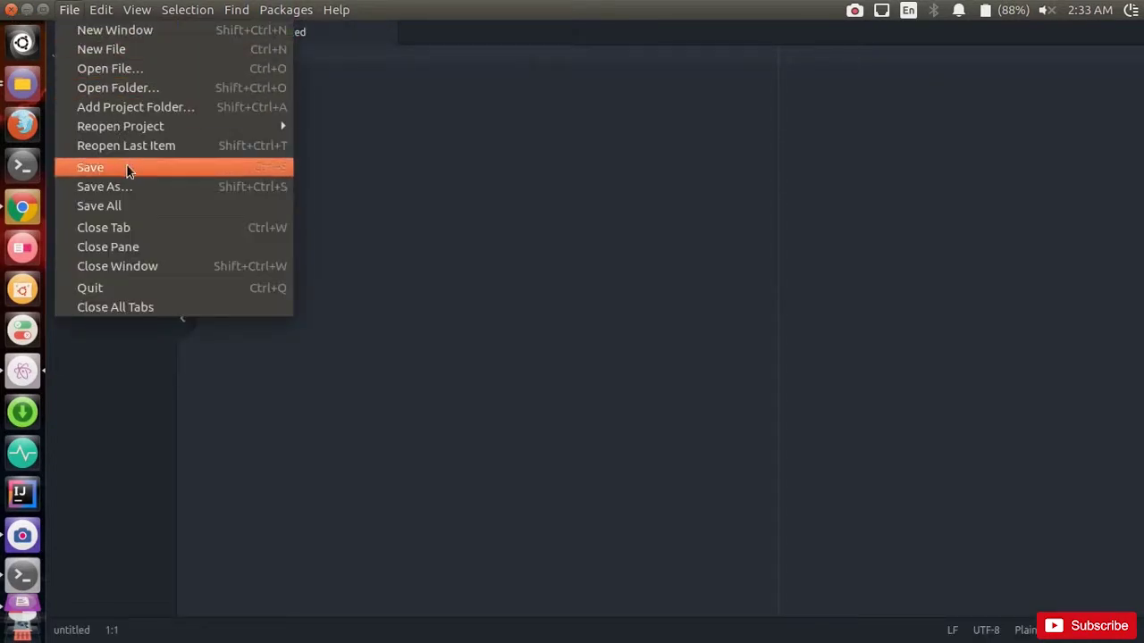
{"action": "left_click", "coordinate": [125, 183]}
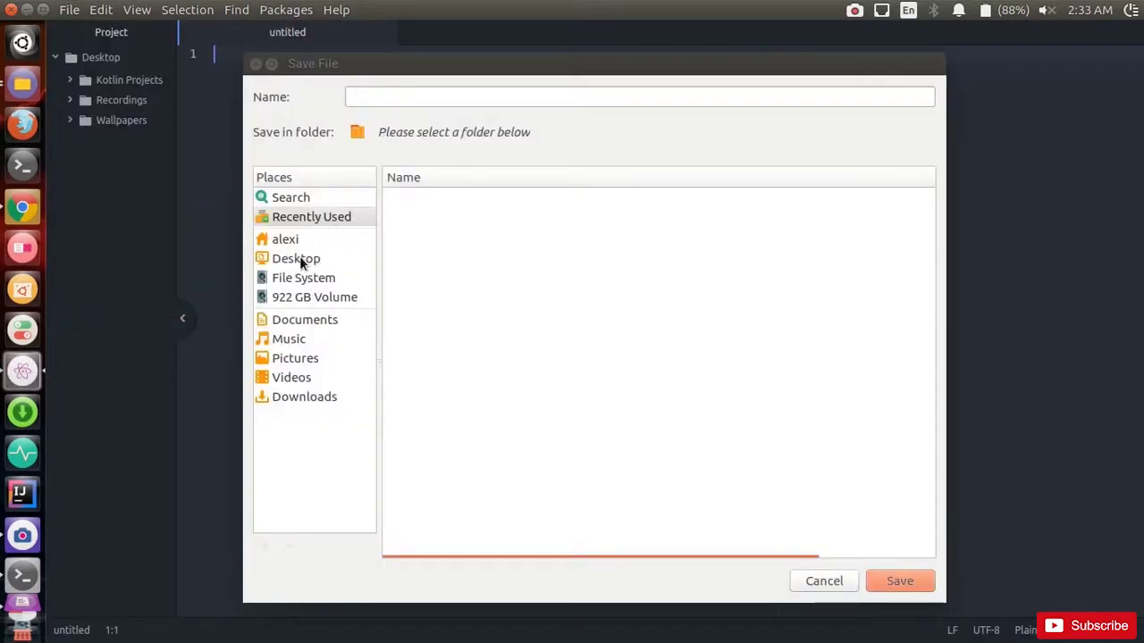
{"action": "left_click", "coordinate": [296, 258]}
{"action": "left_click", "coordinate": [458, 96]}
{"action": "type", "text": "inde"}
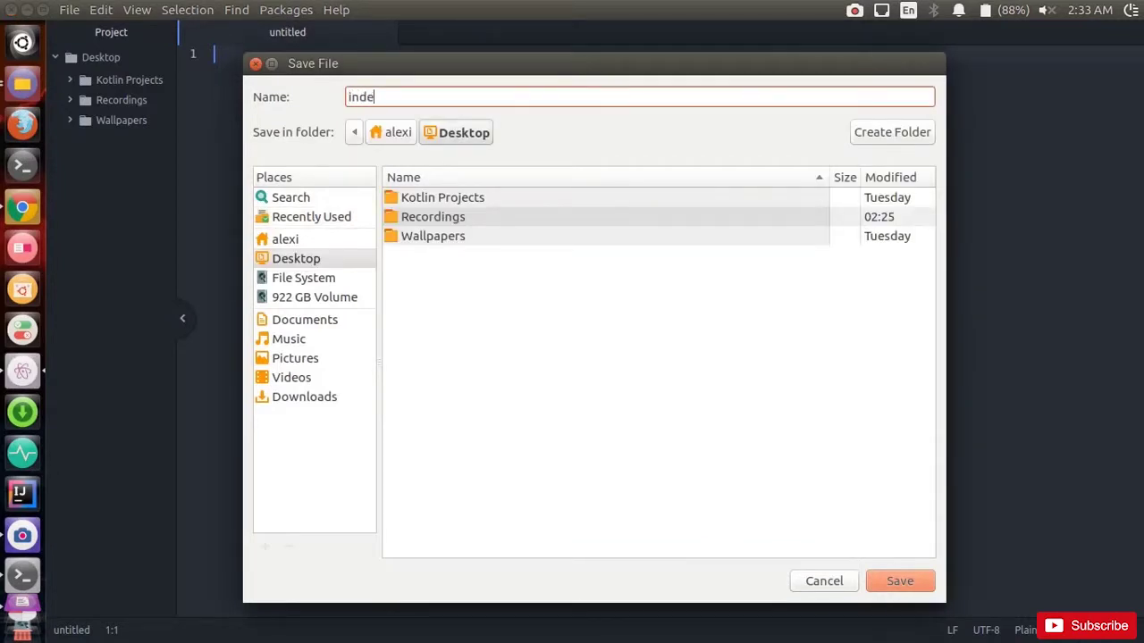
{"action": "type", "text": "x.html"}
{"action": "left_click", "coordinate": [897, 577]}
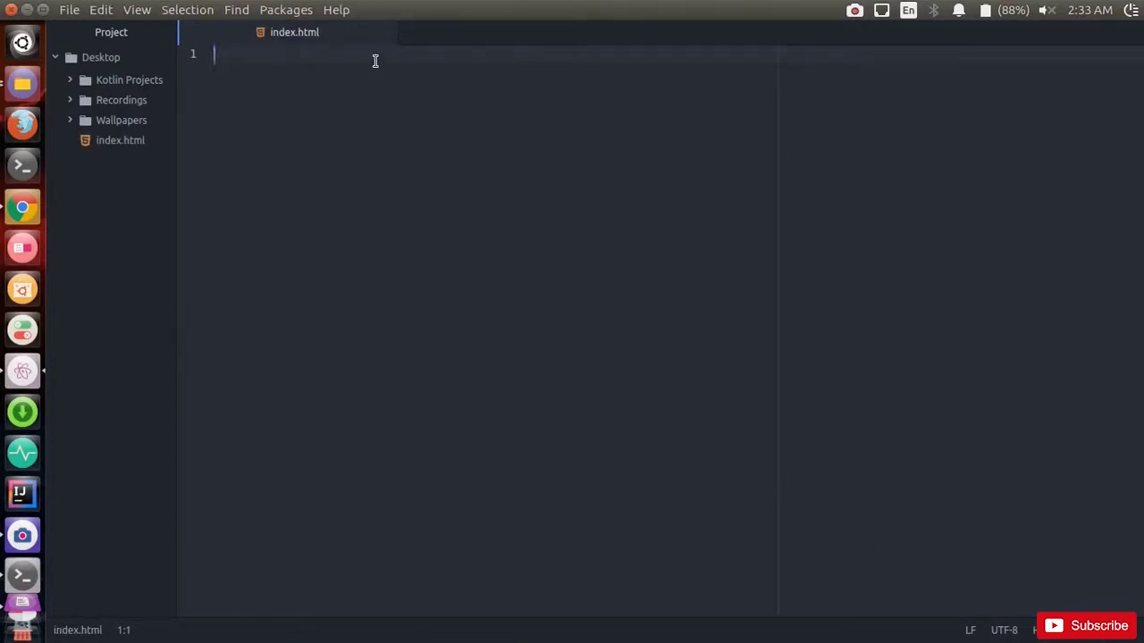
Step: Expand '!' into HTML5 boilerplate and set the title to 'Test Deep Web Site'
{"action": "type", "text": "!"}
{"action": "key", "text": "Tab"}
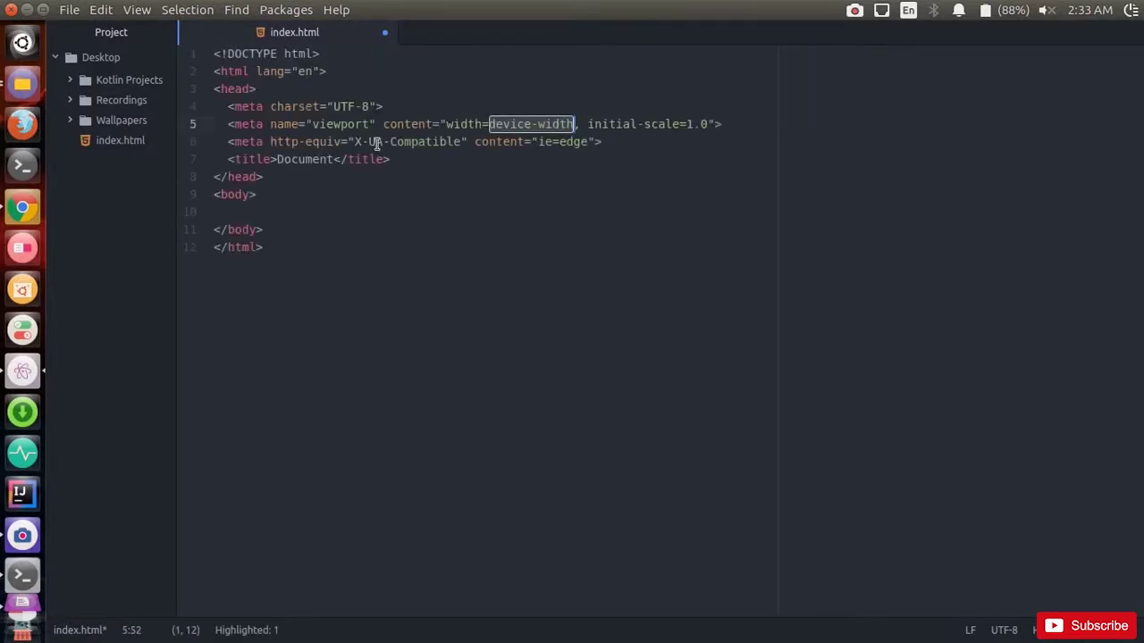
{"action": "left_click", "coordinate": [336, 159]}
{"action": "key", "text": "BackSpace"}
{"action": "key", "text": "BackSpace"}
{"action": "key", "text": "BackSpace"}
{"action": "key", "text": "BackSpace"}
{"action": "key", "text": "BackSpace"}
{"action": "key", "text": "BackSpace"}
{"action": "key", "text": "BackSpace"}
{"action": "key", "text": "BackSpace"}
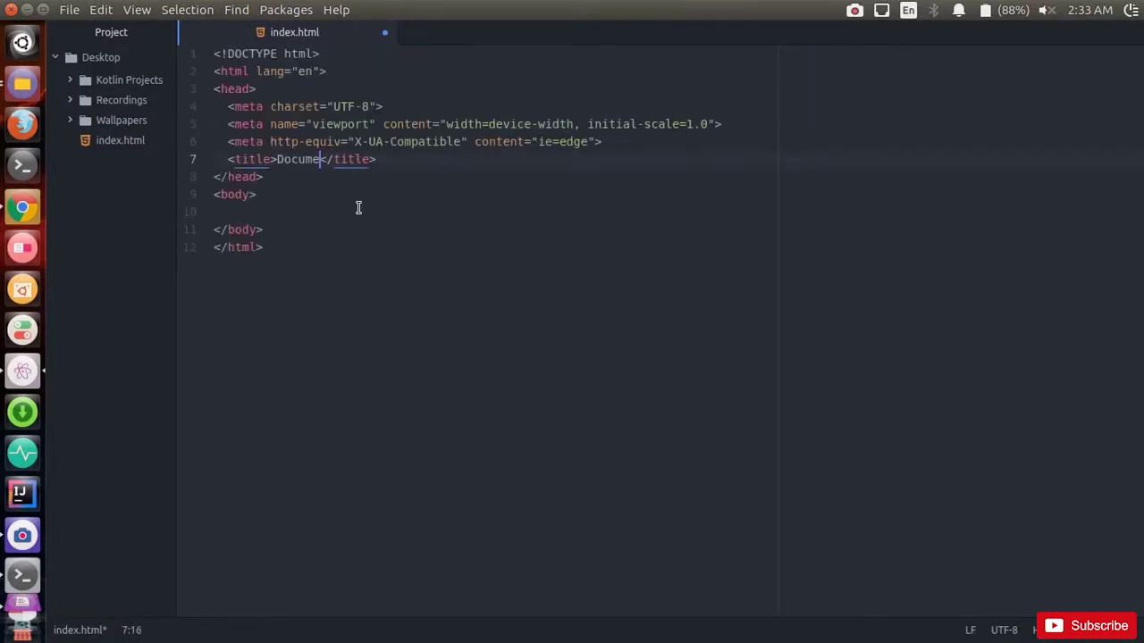
{"action": "type", "text": "Test De"}
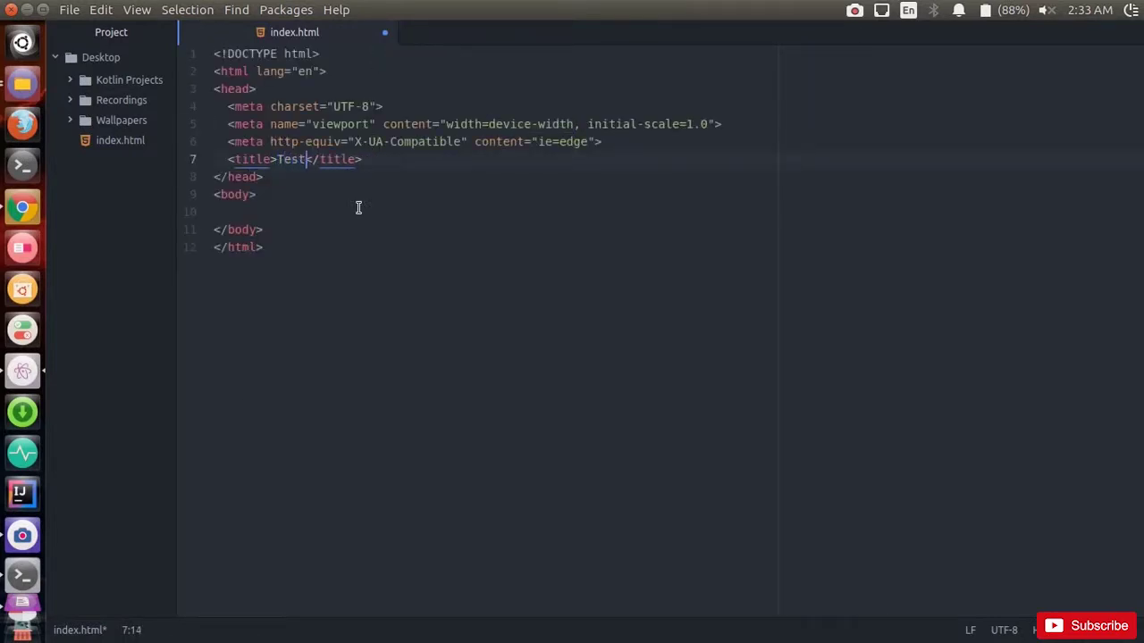
{"action": "type", "text": "ep Wer"}
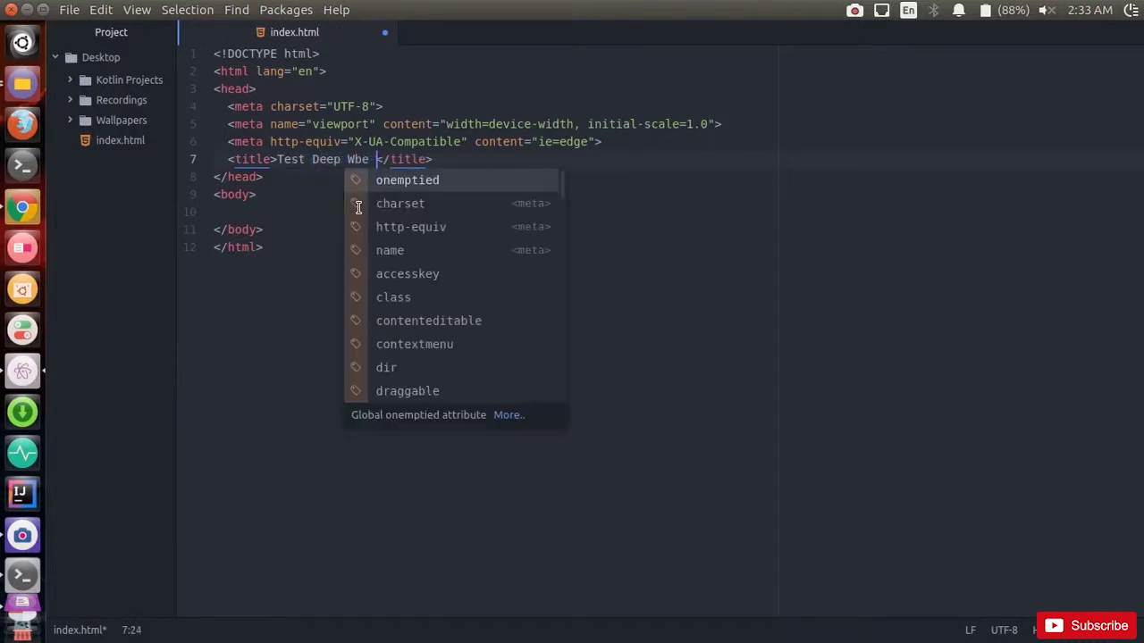
{"action": "key", "text": "BackSpace"}
{"action": "type", "text": "b Site"}
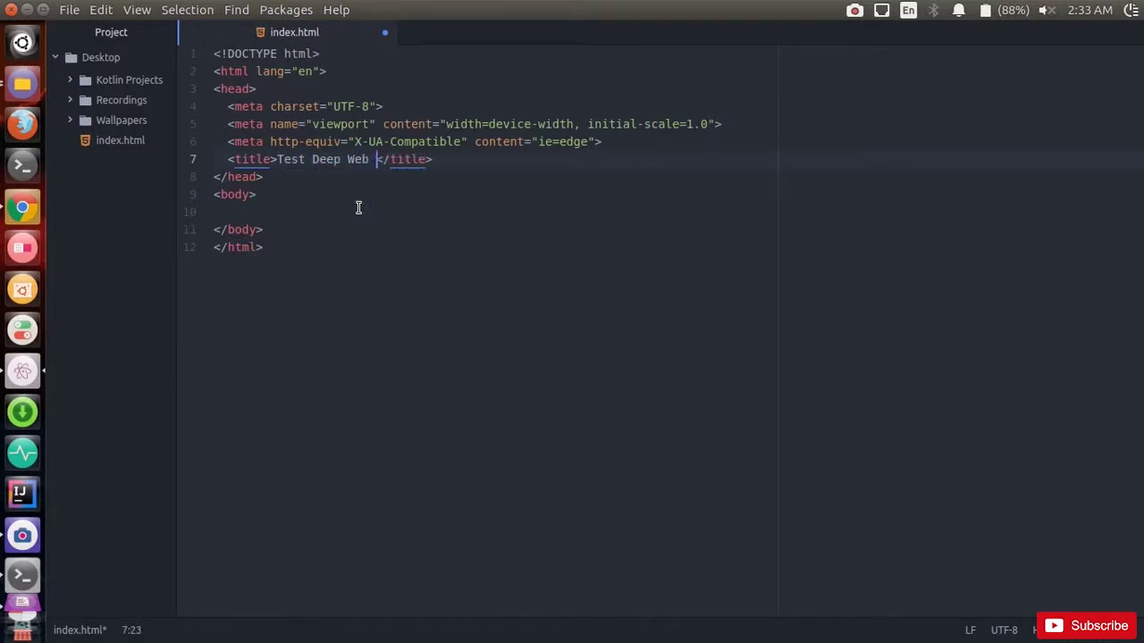
Step: Add a div.container in the body containing 'Welcome to the website'
{"action": "left_click", "coordinate": [348, 195]}
{"action": "left_click", "coordinate": [339, 212]}
{"action": "type", "text": "di"}
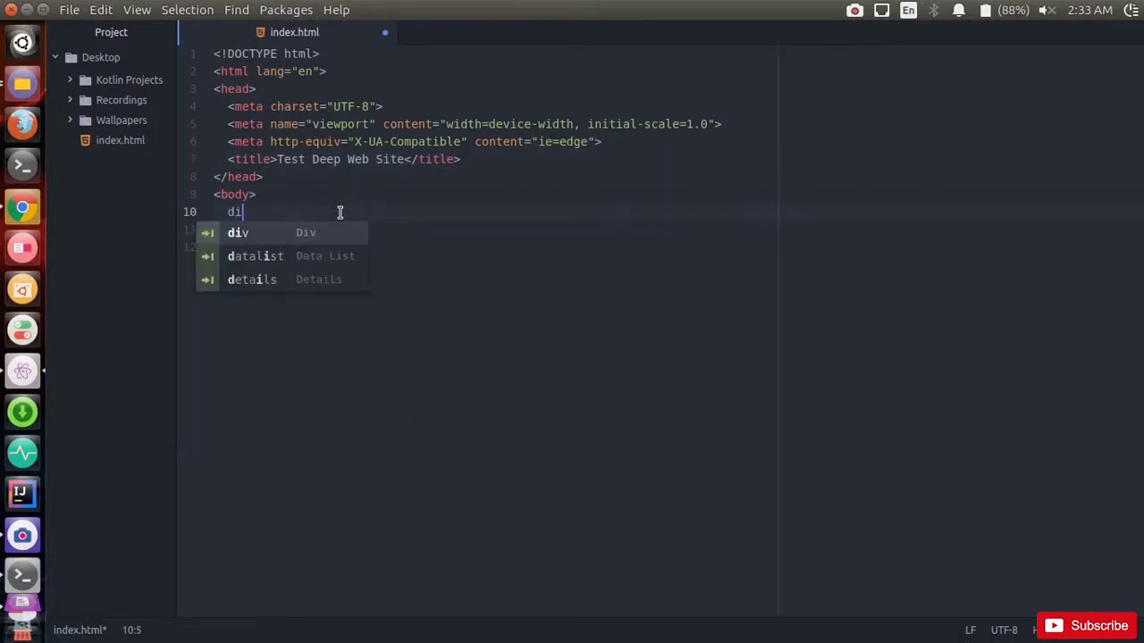
{"action": "type", "text": "v.container"}
{"action": "key", "text": "Tab"}
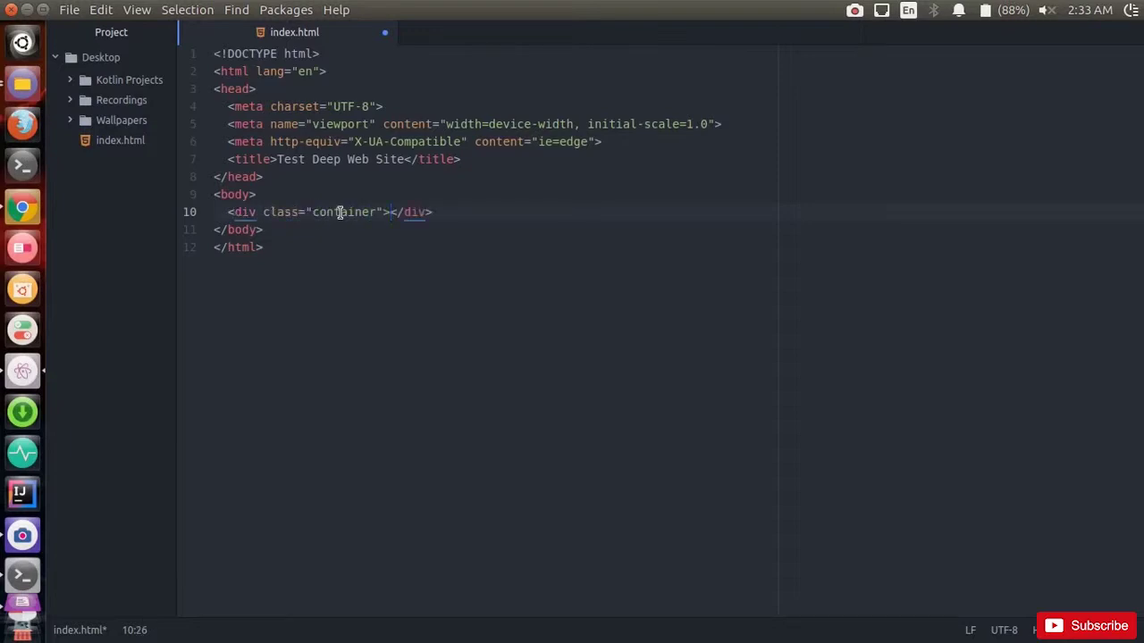
{"action": "key", "text": "Return"}
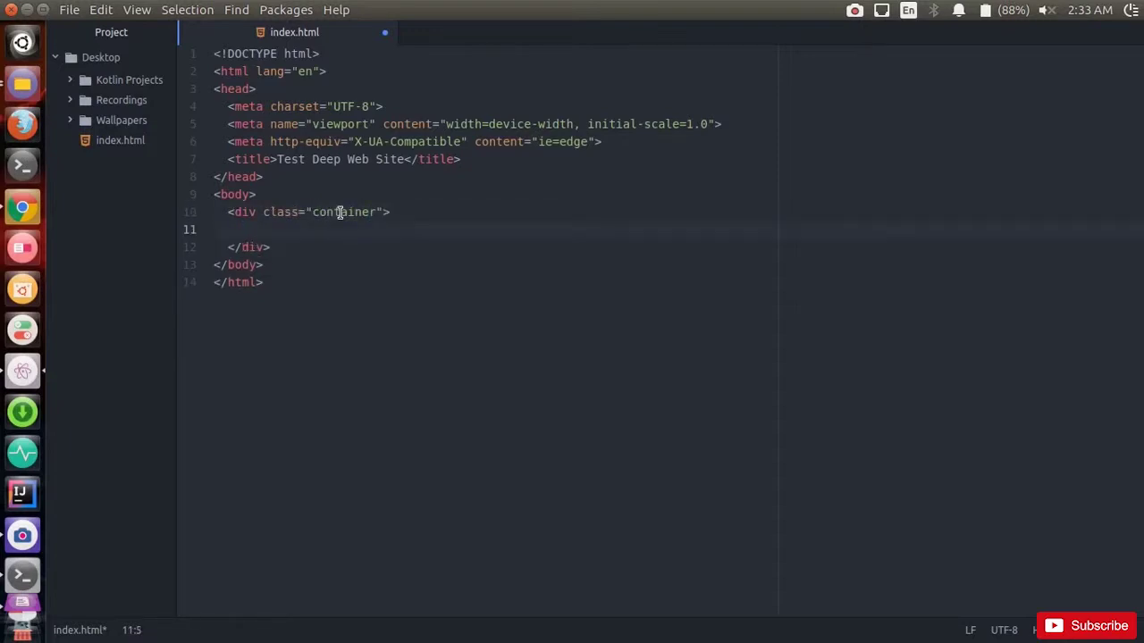
{"action": "type", "text": "Welcome t"}
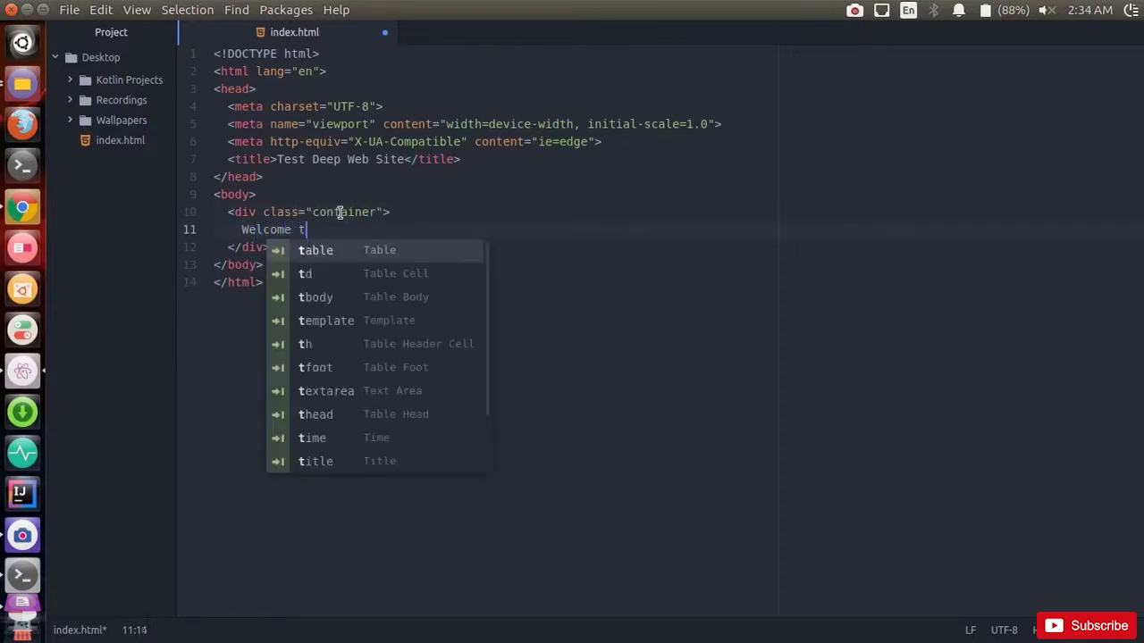
{"action": "type", "text": "o the website"}
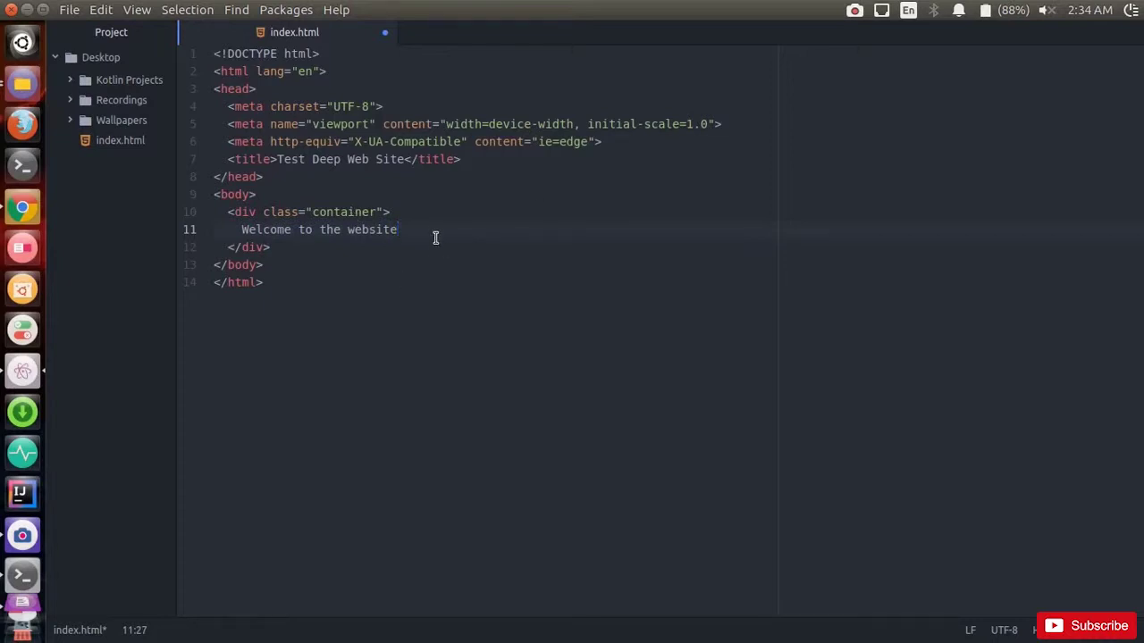
Step: Give the div style="color:red" and end the welcome sentence with '!'
{"action": "left_click", "coordinate": [259, 214]}
{"action": "type", "text": "style"}
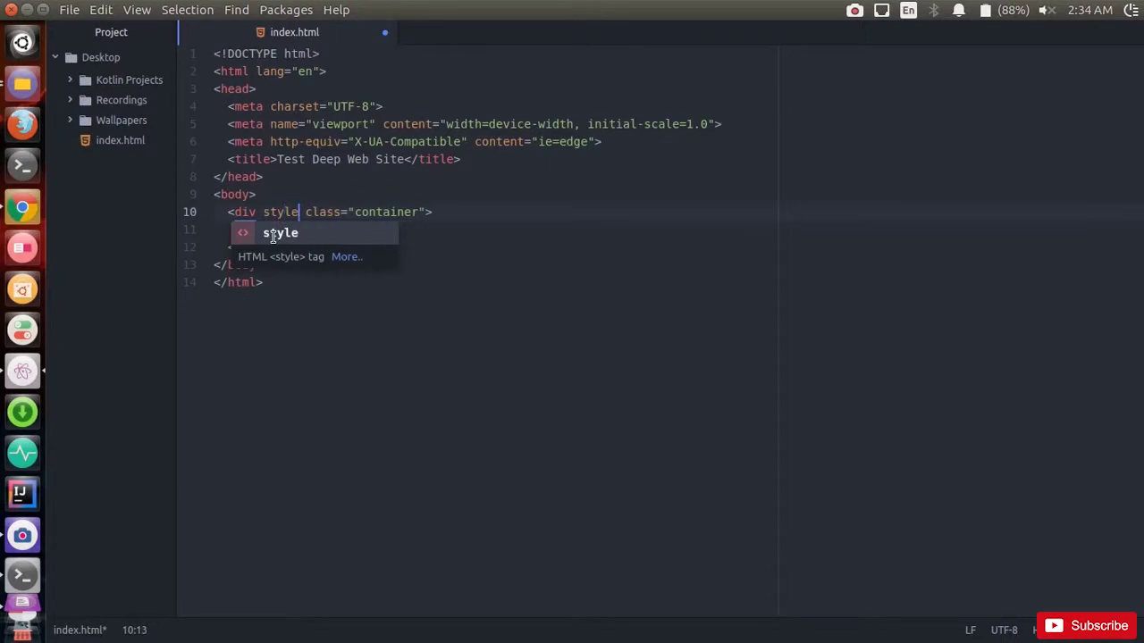
{"action": "type", "text": "=\""}
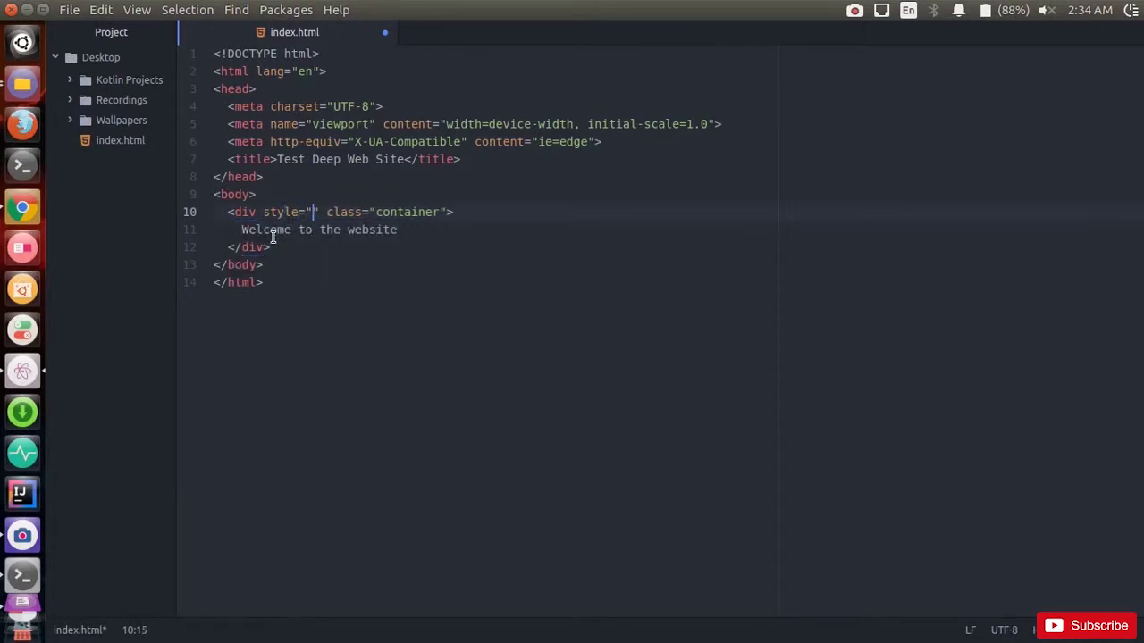
{"action": "type", "text": "color:"}
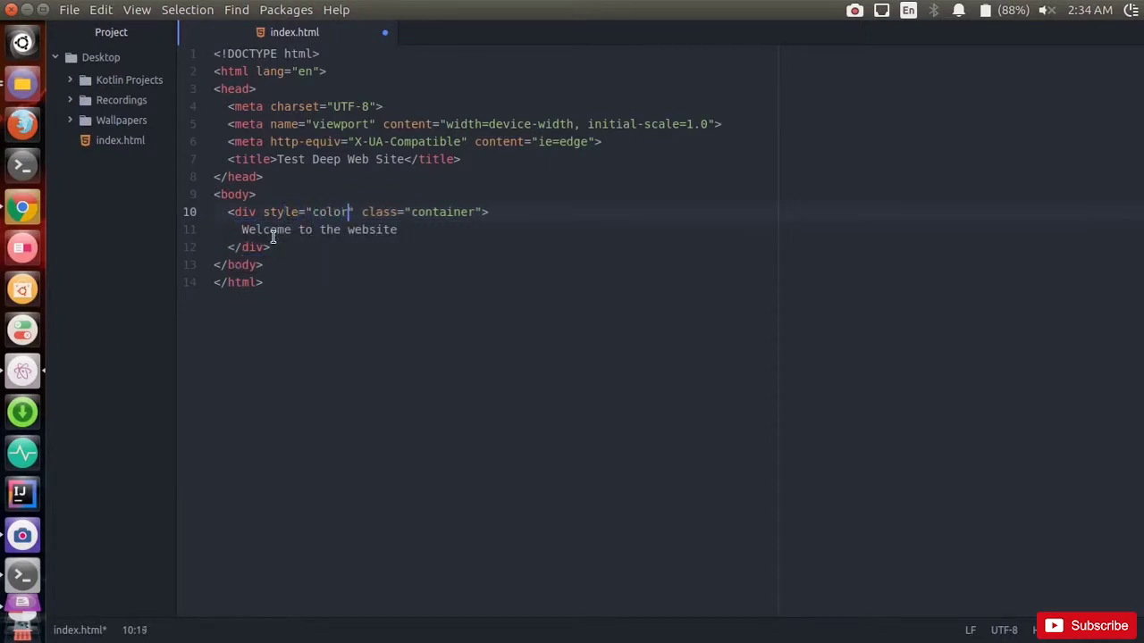
{"action": "type", "text": "red"}
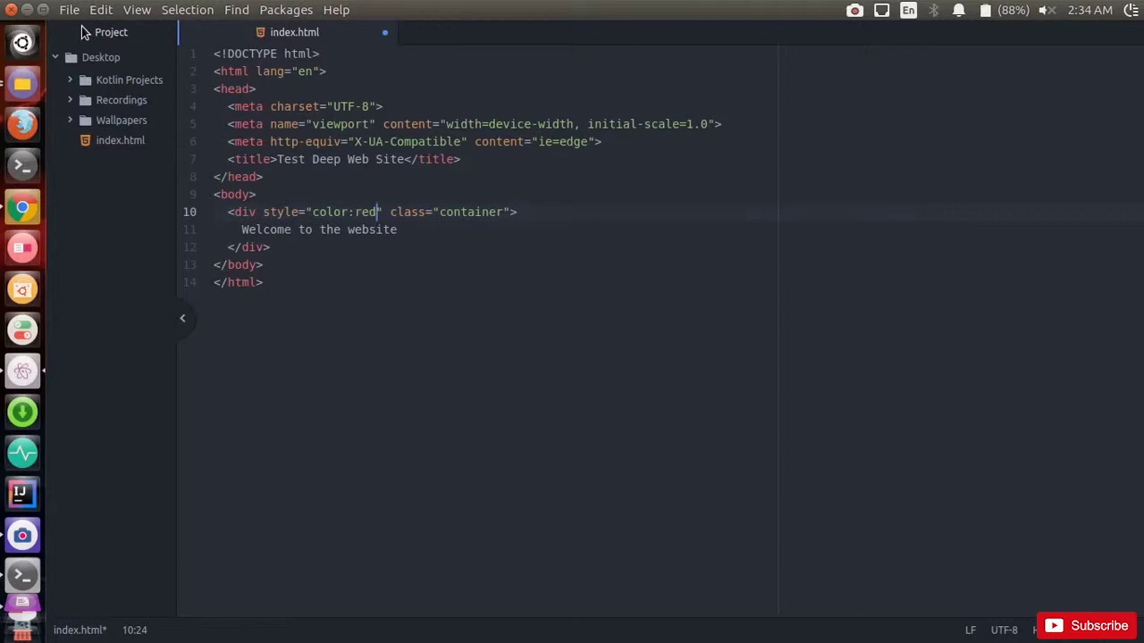
{"action": "left_click", "coordinate": [414, 230]}
{"action": "type", "text": "!"}
Step: Add a new line reading 'This site was created for the deep web'
{"action": "key", "text": "Return"}
{"action": "type", "text": "Thus"}
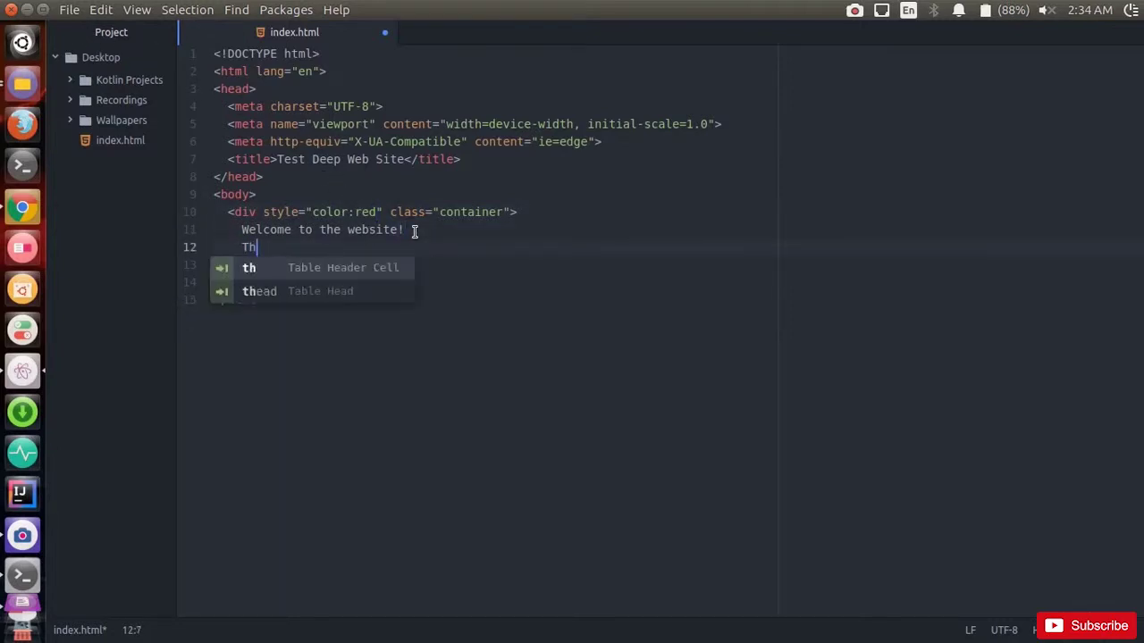
{"action": "key", "text": "BackSpace"}
{"action": "key", "text": "BackSpace"}
{"action": "type", "text": "i"}
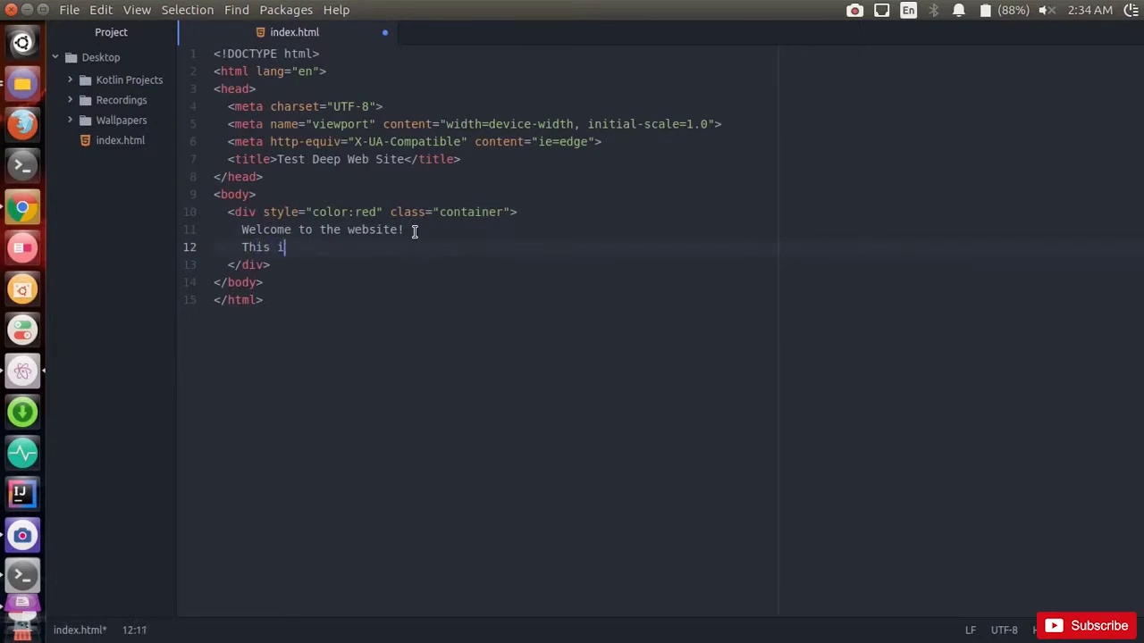
{"action": "type", "text": "s site was created"}
{"action": "type", "text": "the deep web"}
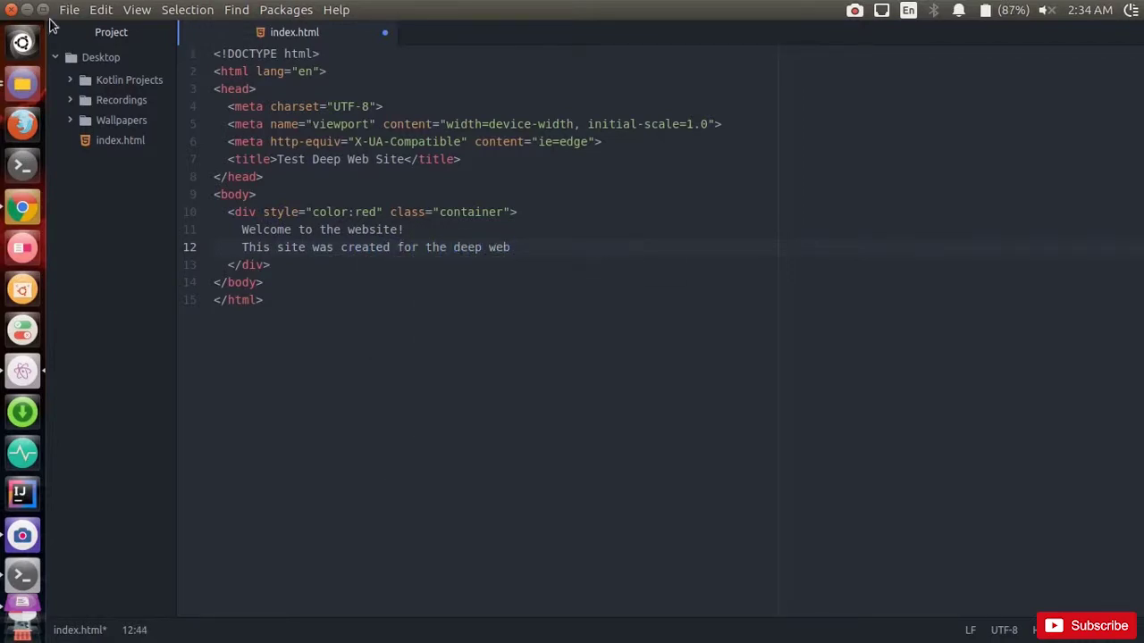
Step: Save index.html, trash the old one in /var/www/html, and drag in the Desktop copy
{"action": "left_click", "coordinate": [69, 10]}
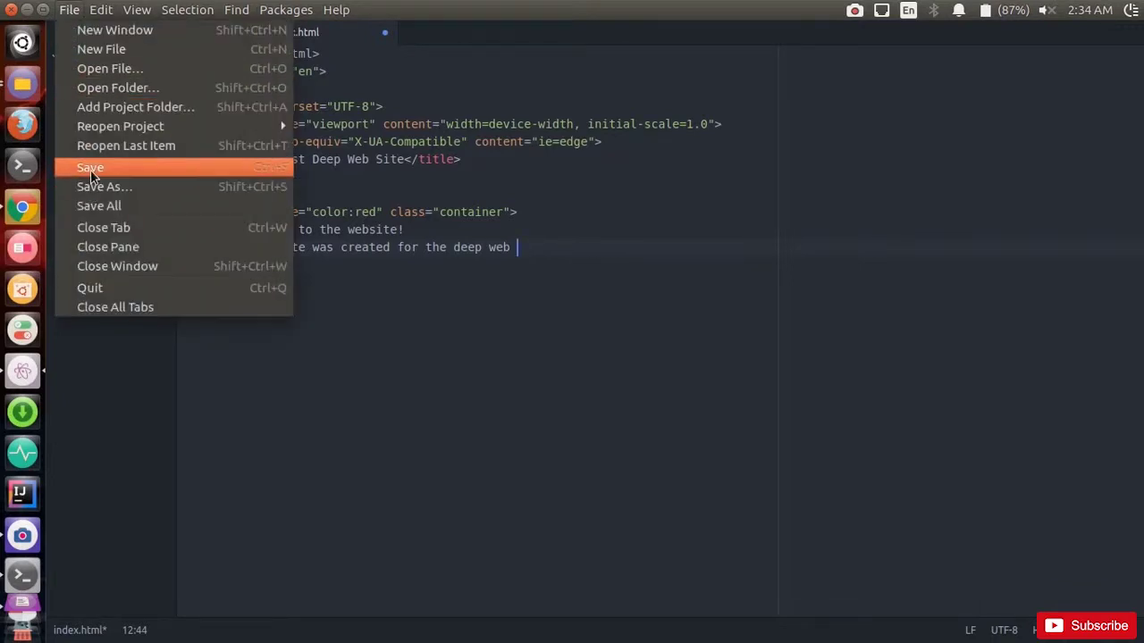
{"action": "left_click", "coordinate": [90, 170]}
{"action": "left_click", "coordinate": [27, 9]}
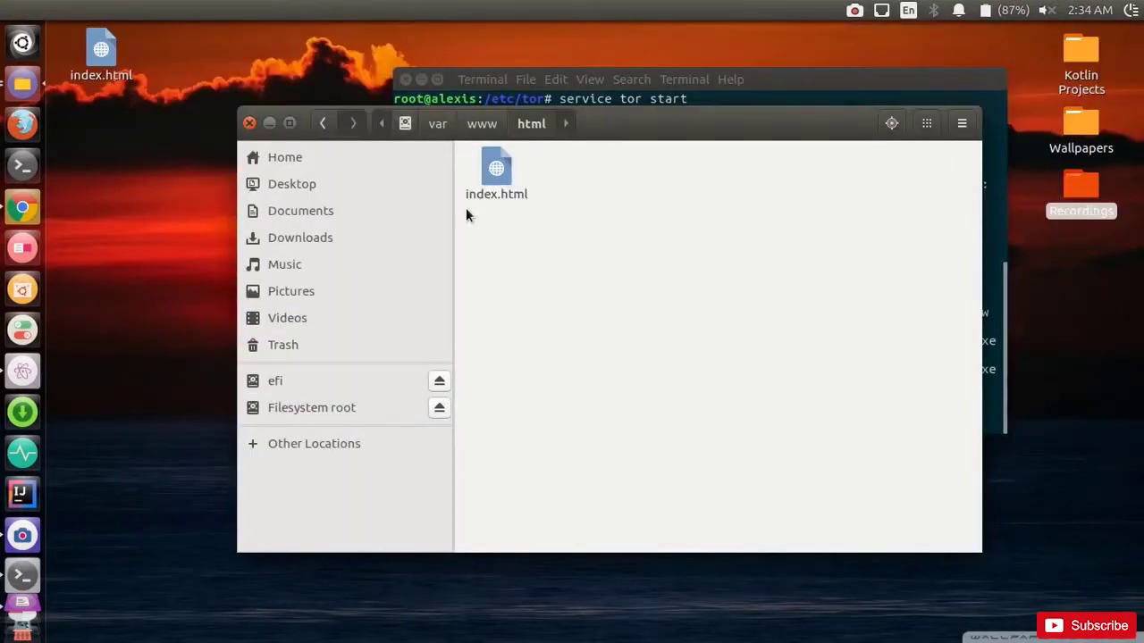
{"action": "right_click", "coordinate": [497, 186]}
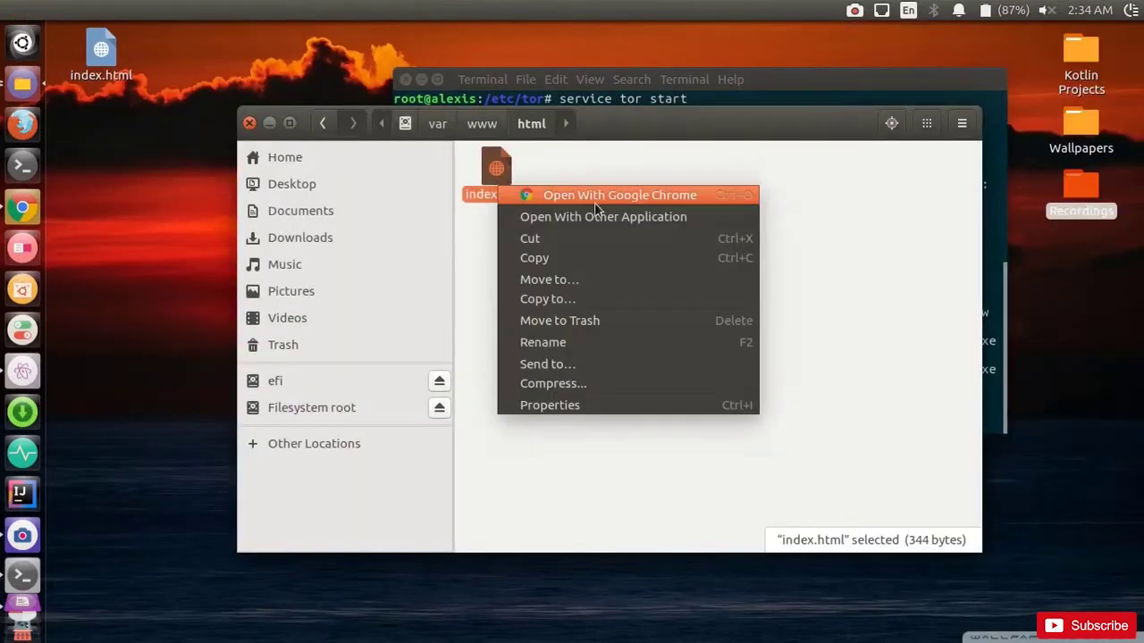
{"action": "left_click", "coordinate": [617, 322]}
{"action": "left_click_drag", "start_coordinate": [100, 70], "coordinate": [629, 286]}
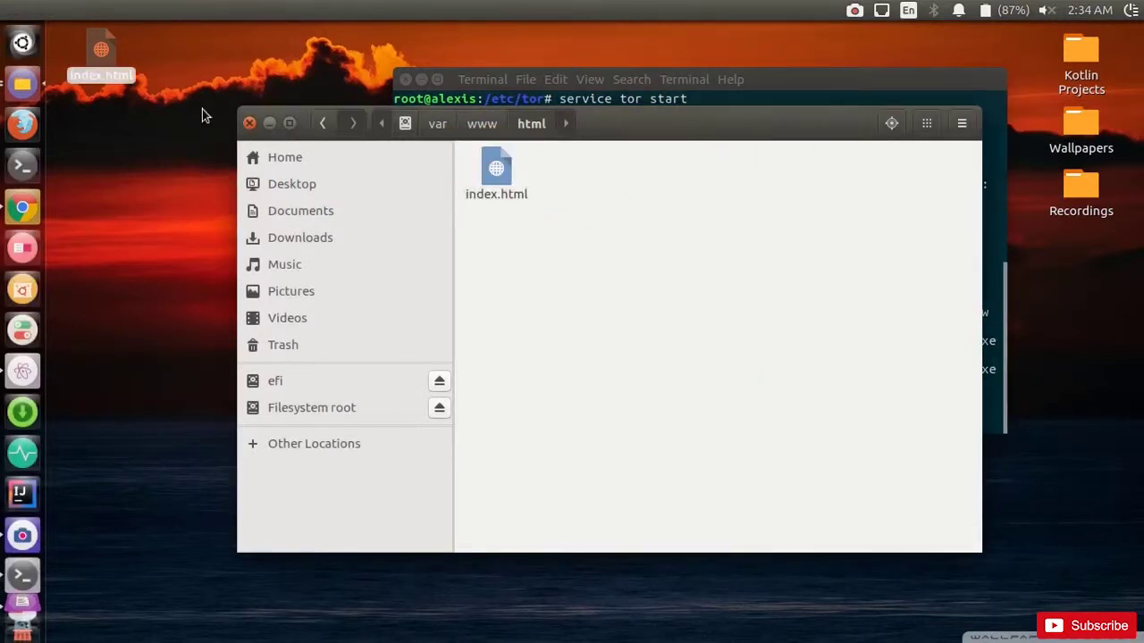
{"action": "left_click", "coordinate": [270, 123]}
{"action": "left_click_drag", "start_coordinate": [737, 77], "coordinate": [762, 79]}
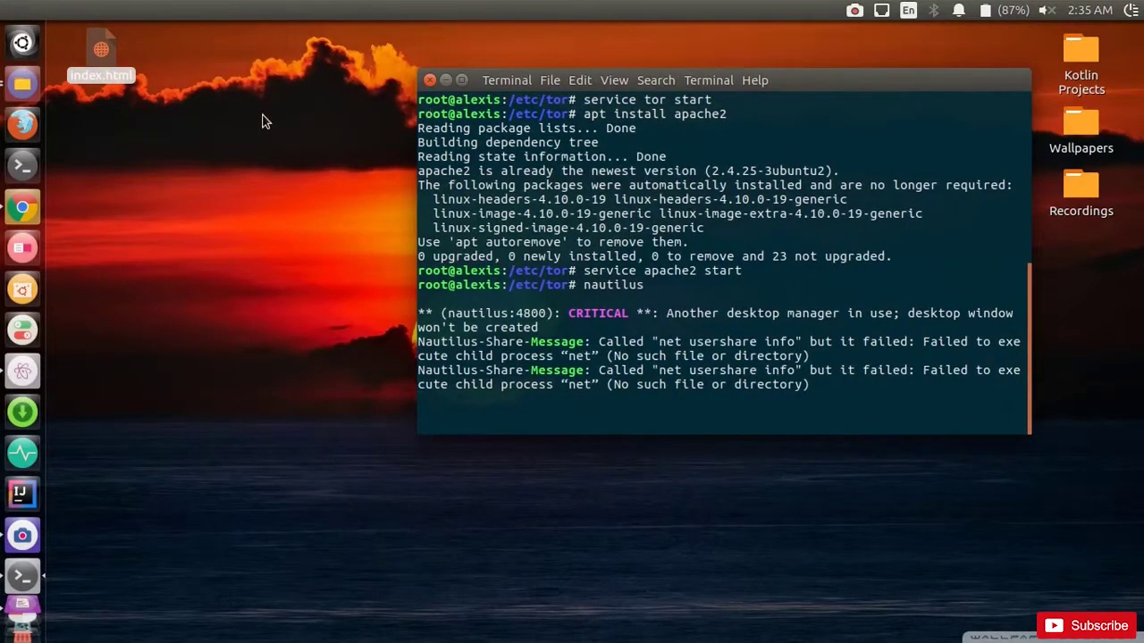
Step: Search 'tor' in Firefox and open the Tor Project's Tor Browser downloads table
{"action": "left_click", "coordinate": [27, 125]}
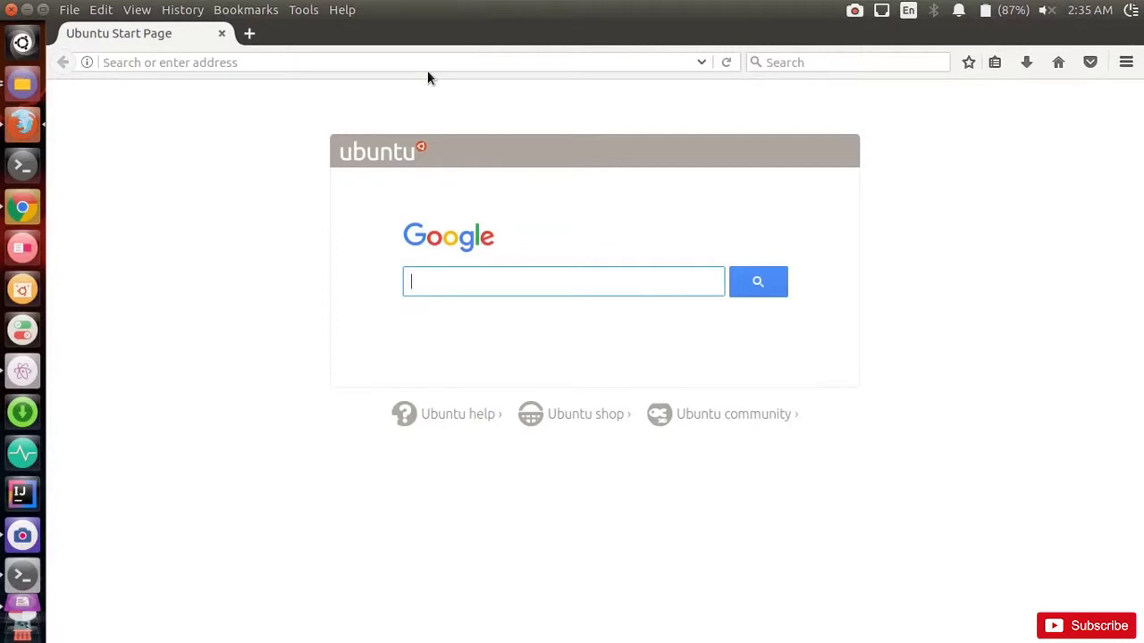
{"action": "left_click", "coordinate": [428, 63]}
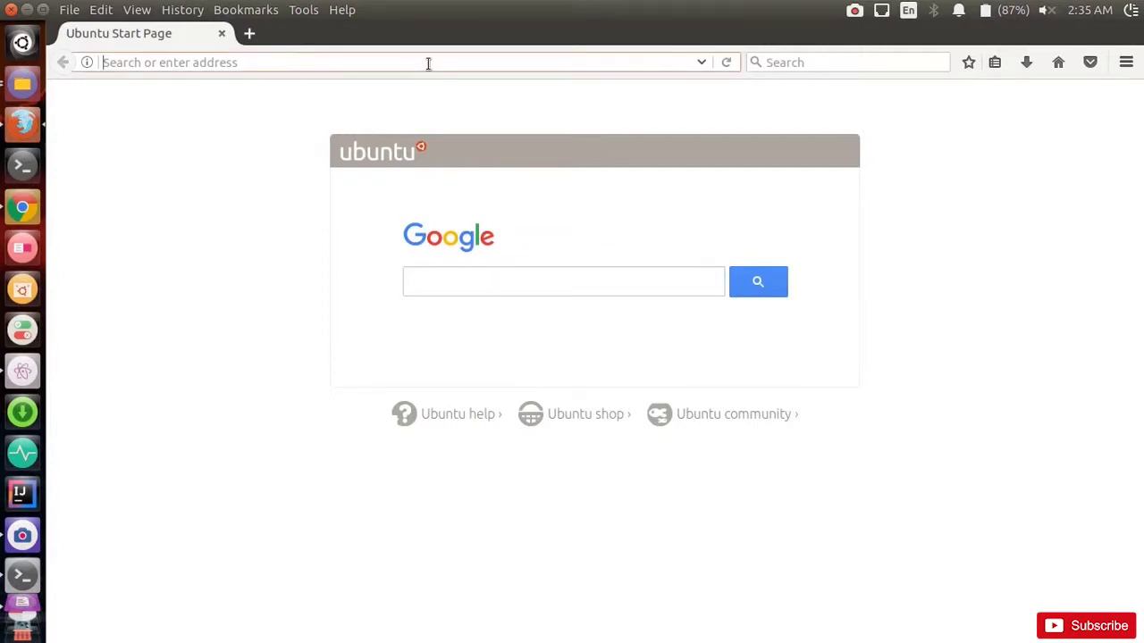
{"action": "type", "text": "tor"}
{"action": "key", "text": "Return"}
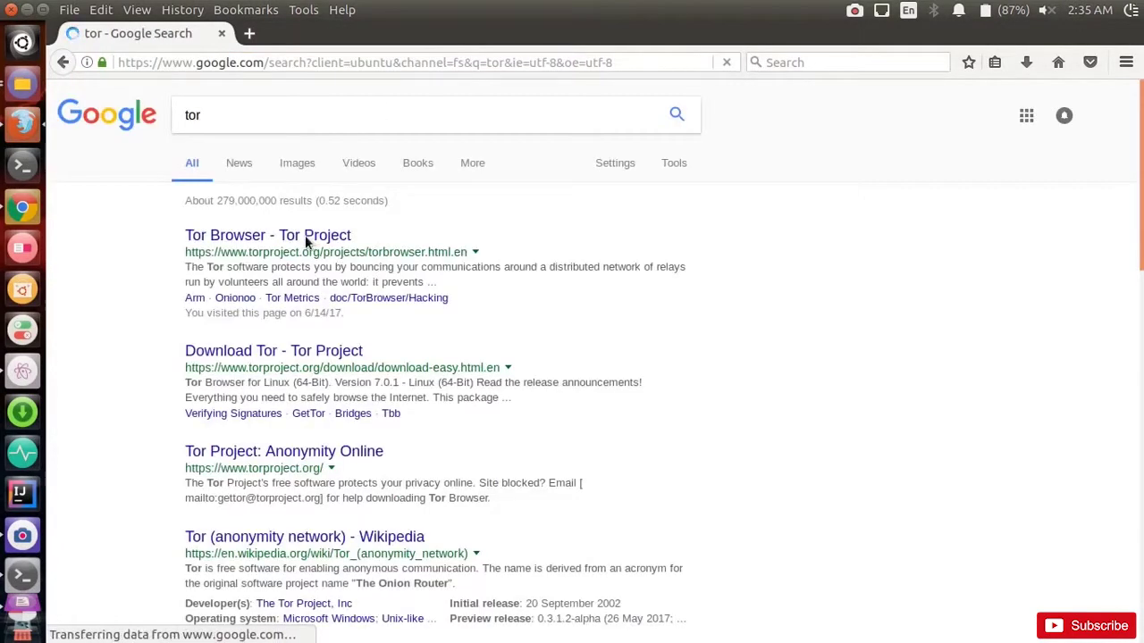
{"action": "left_click", "coordinate": [285, 235]}
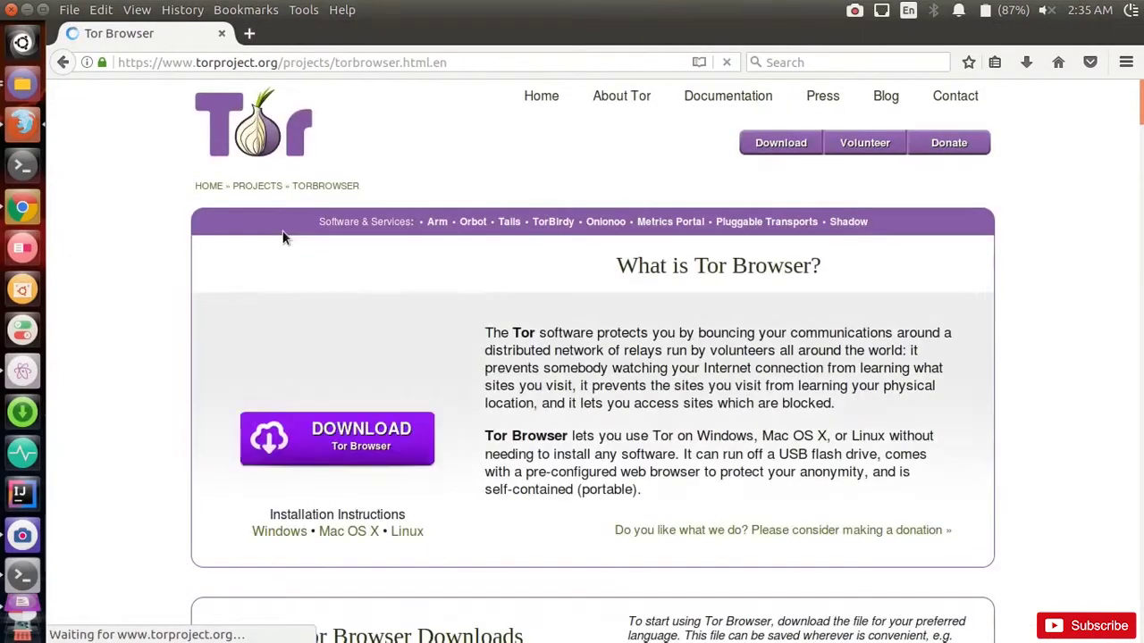
{"action": "left_click", "coordinate": [360, 443]}
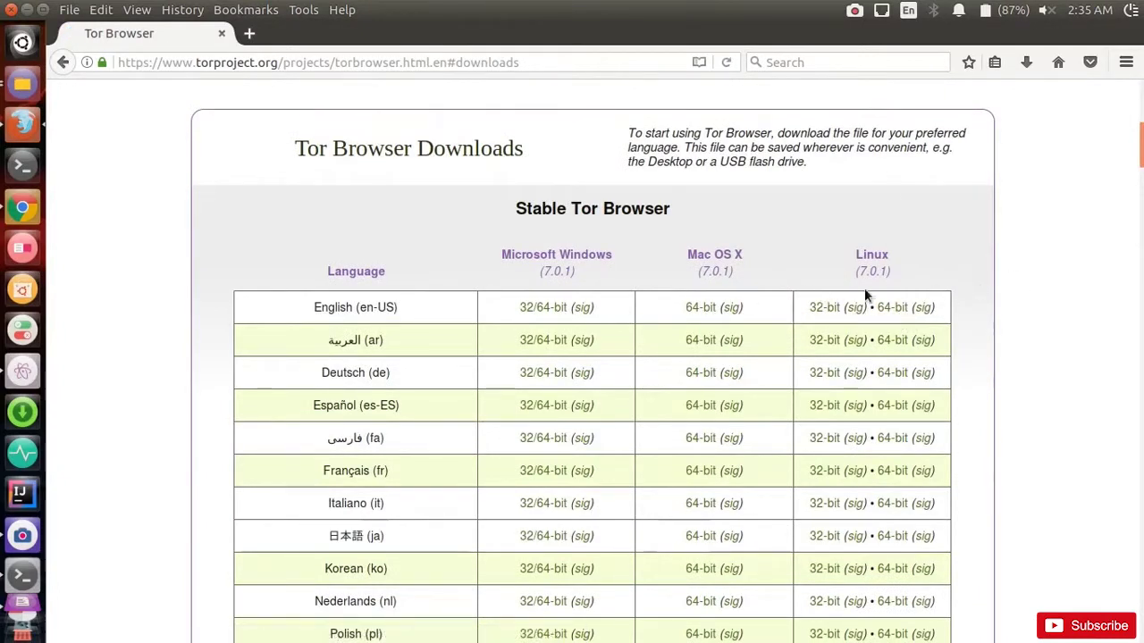
{"action": "left_click", "coordinate": [22, 81]}
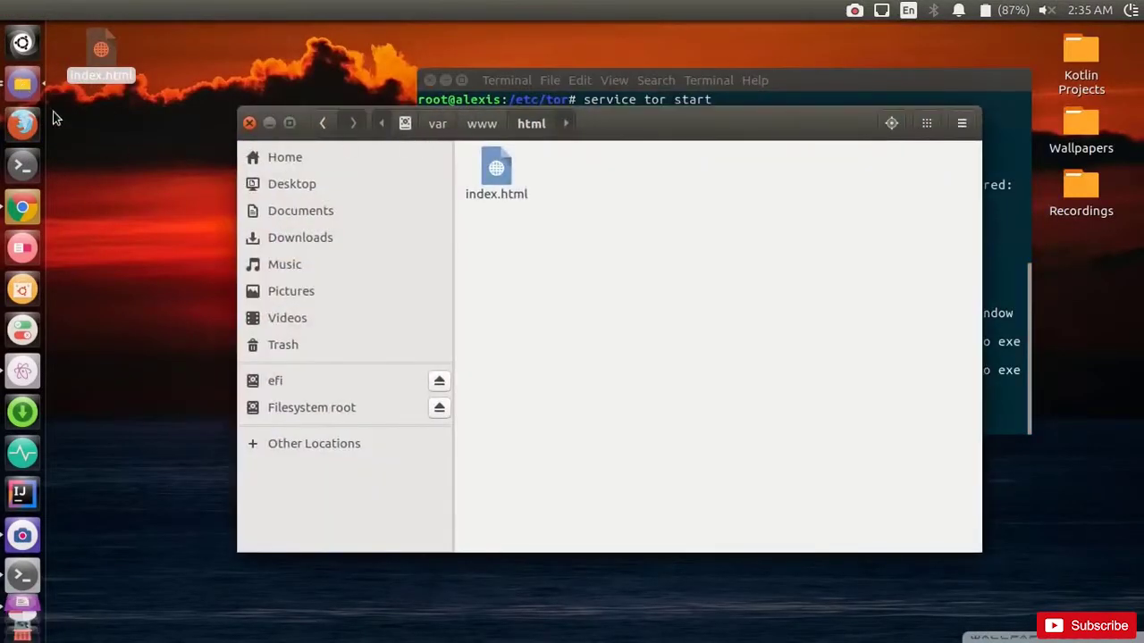
Step: Run Tor Browser from Downloads/tor-browser_en-US until its welcome page appears
{"action": "left_click", "coordinate": [21, 93]}
{"action": "left_click", "coordinate": [695, 225]}
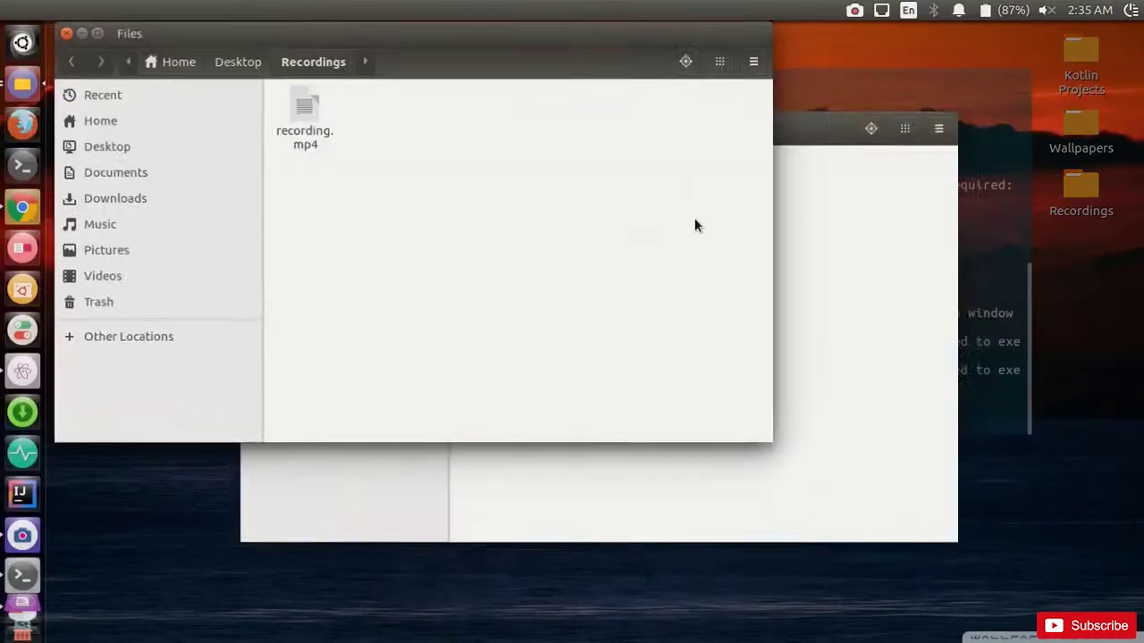
{"action": "left_click", "coordinate": [134, 202]}
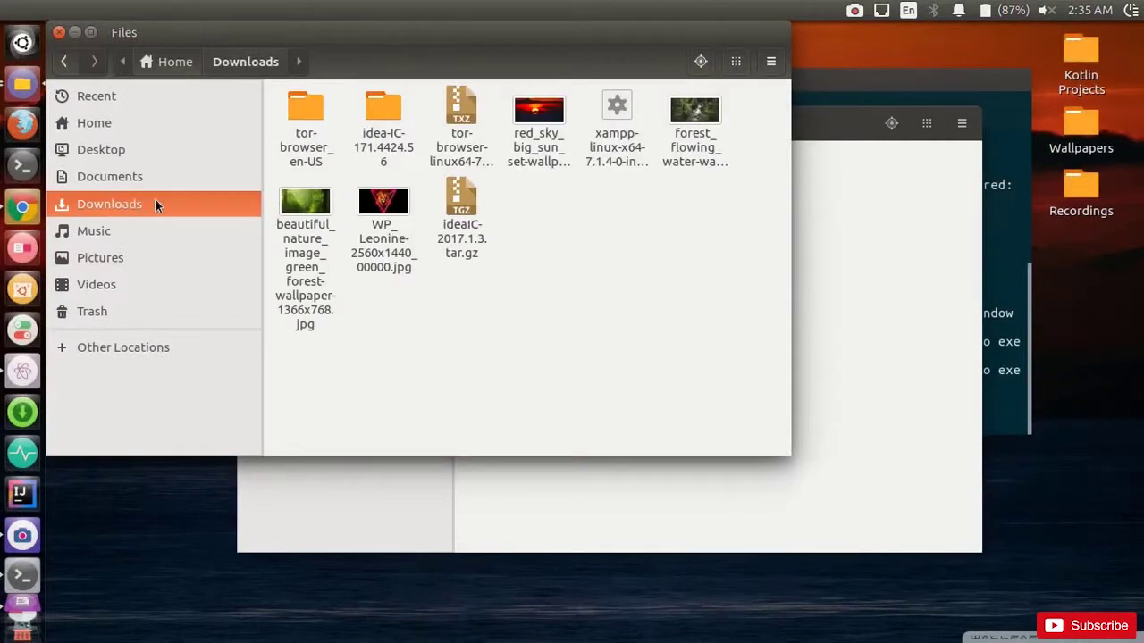
{"action": "double_click", "coordinate": [304, 150]}
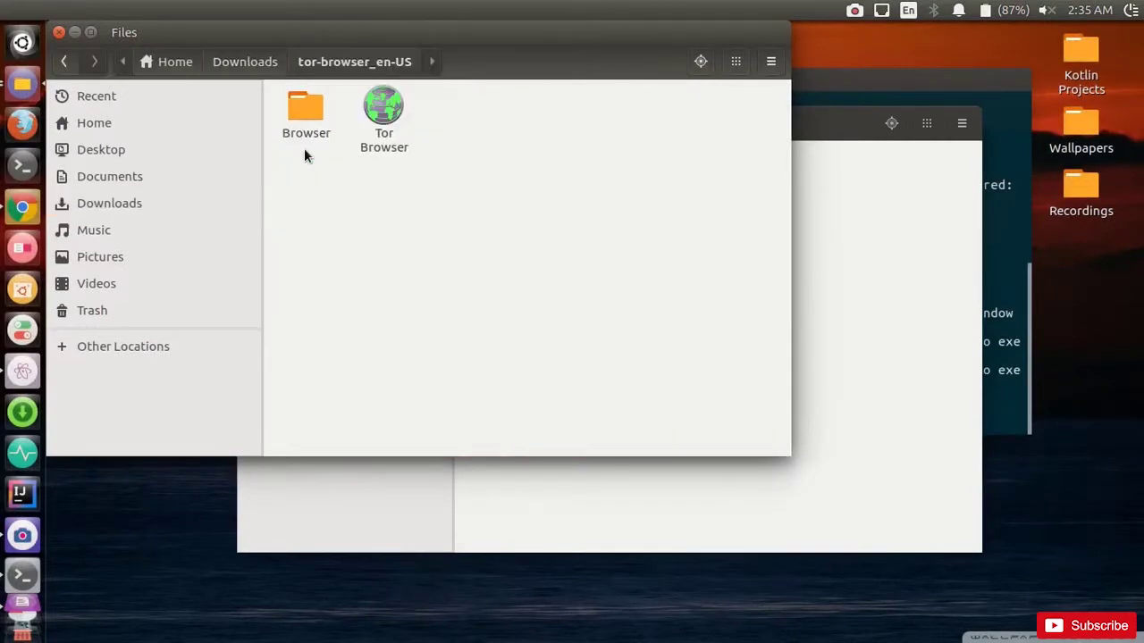
{"action": "left_click", "coordinate": [384, 141]}
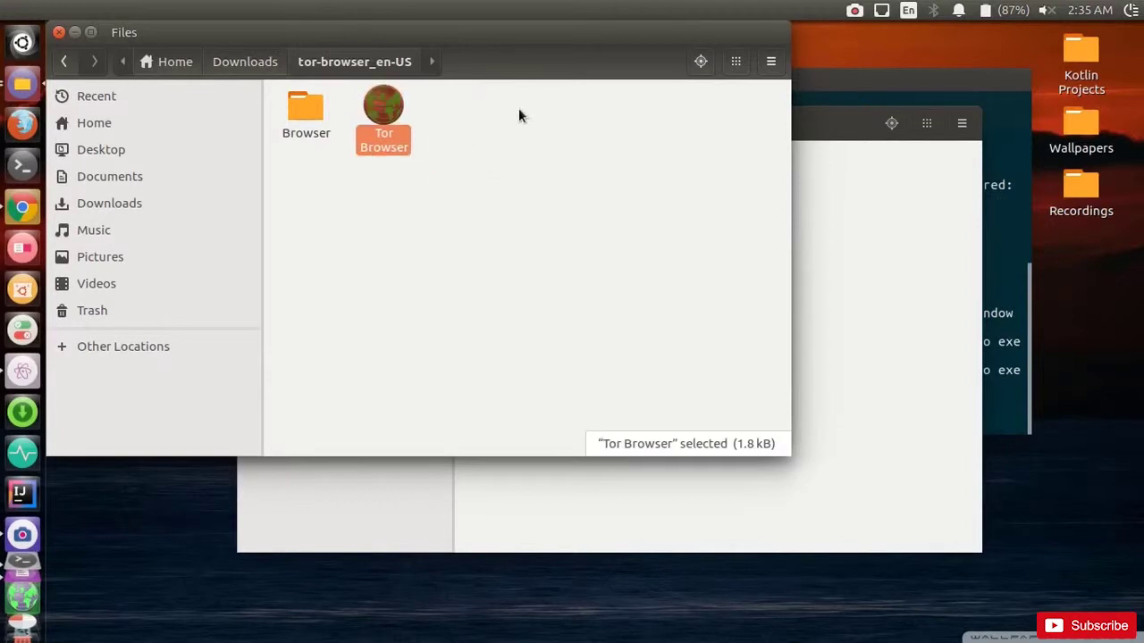
{"action": "left_click_drag", "start_coordinate": [526, 41], "coordinate": [746, 114]}
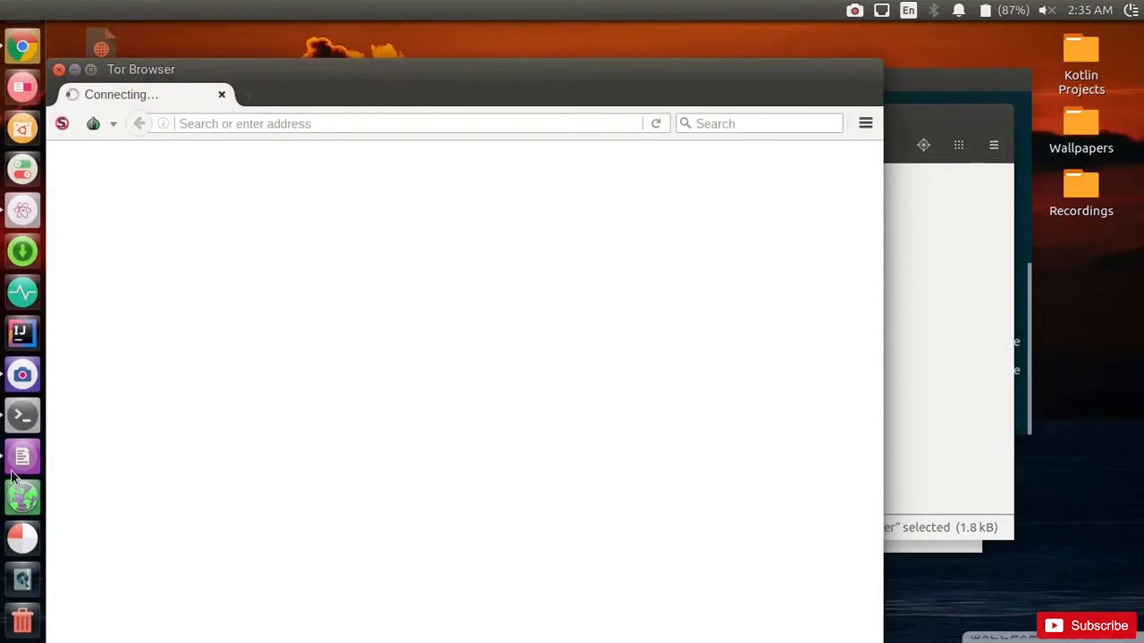
{"action": "left_click_drag", "start_coordinate": [479, 71], "coordinate": [556, 66]}
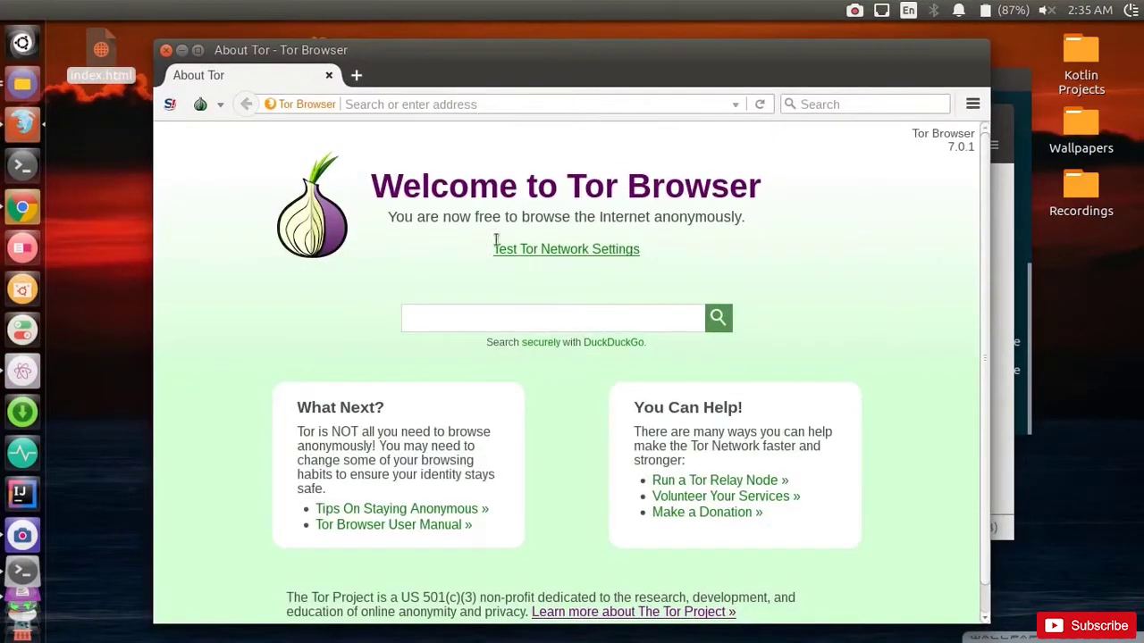
Step: Copy the .onion address from the hostname file in gedit
{"action": "left_click", "coordinate": [22, 614]}
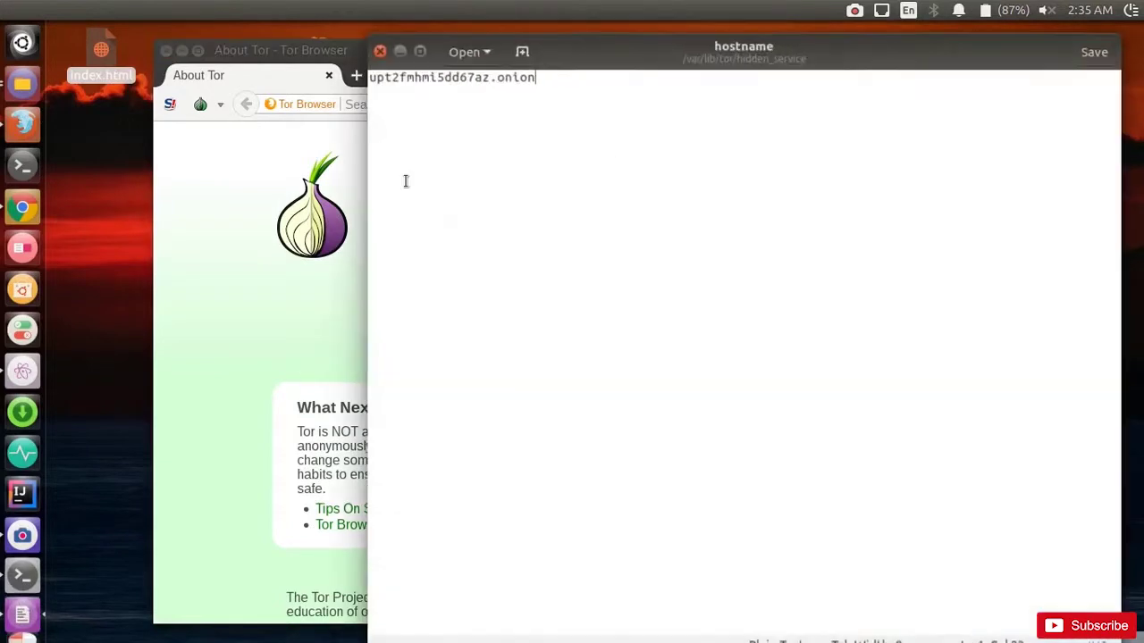
{"action": "left_click_drag", "start_coordinate": [538, 77], "coordinate": [365, 57]}
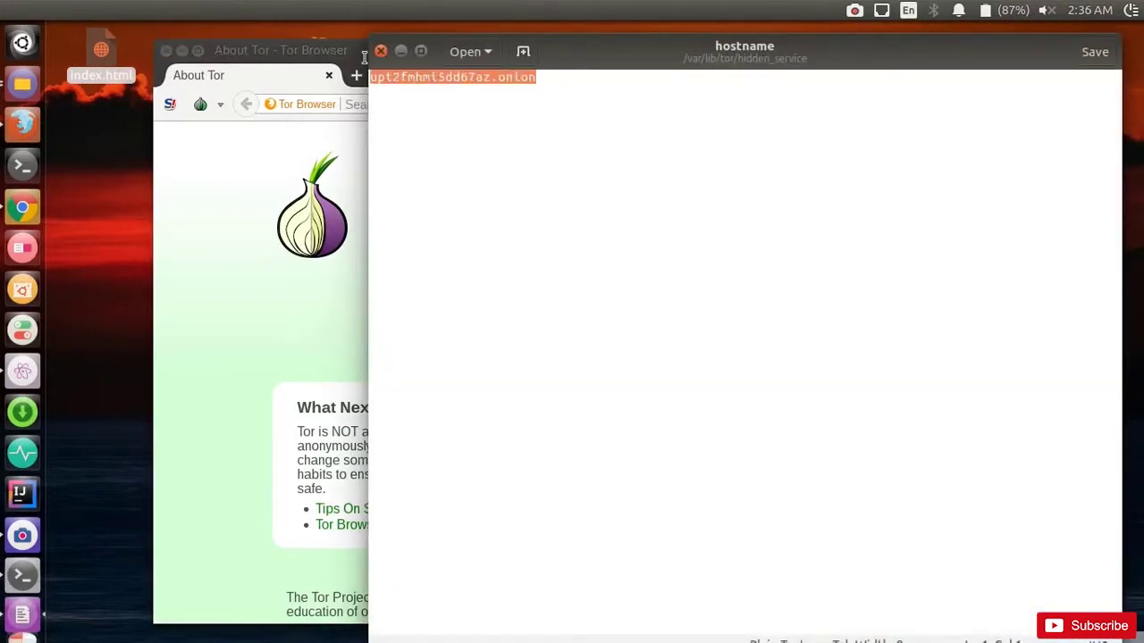
{"action": "right_click", "coordinate": [438, 85]}
{"action": "left_click", "coordinate": [467, 146]}
Step: Paste the .onion address into Tor Browser's address bar and load the site
{"action": "left_click", "coordinate": [249, 170]}
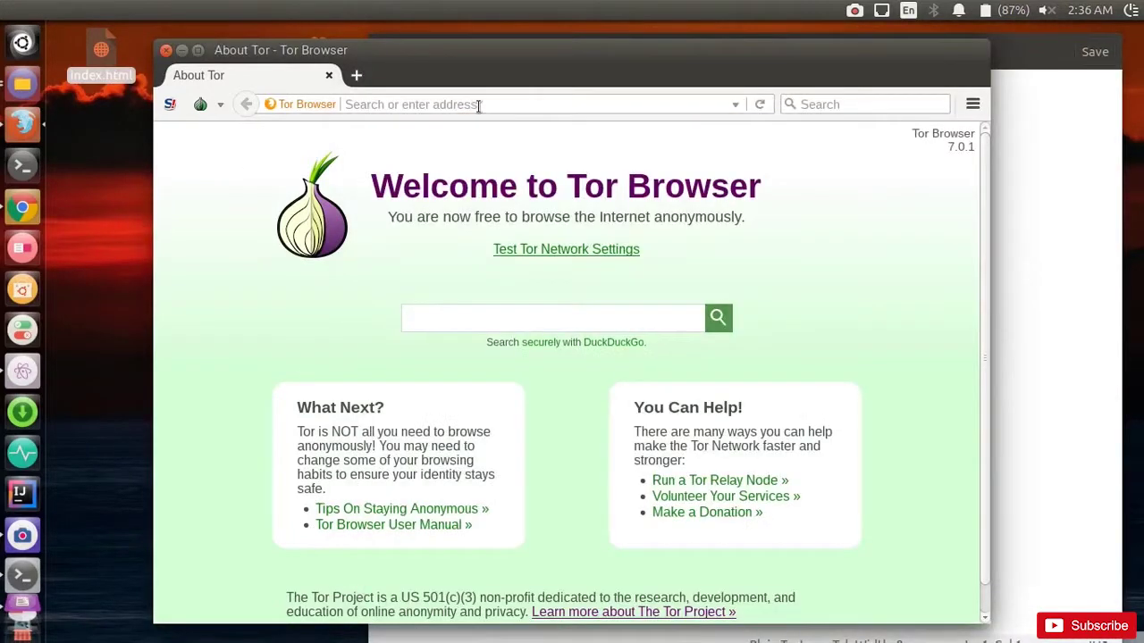
{"action": "right_click", "coordinate": [478, 106]}
{"action": "left_click", "coordinate": [511, 200]}
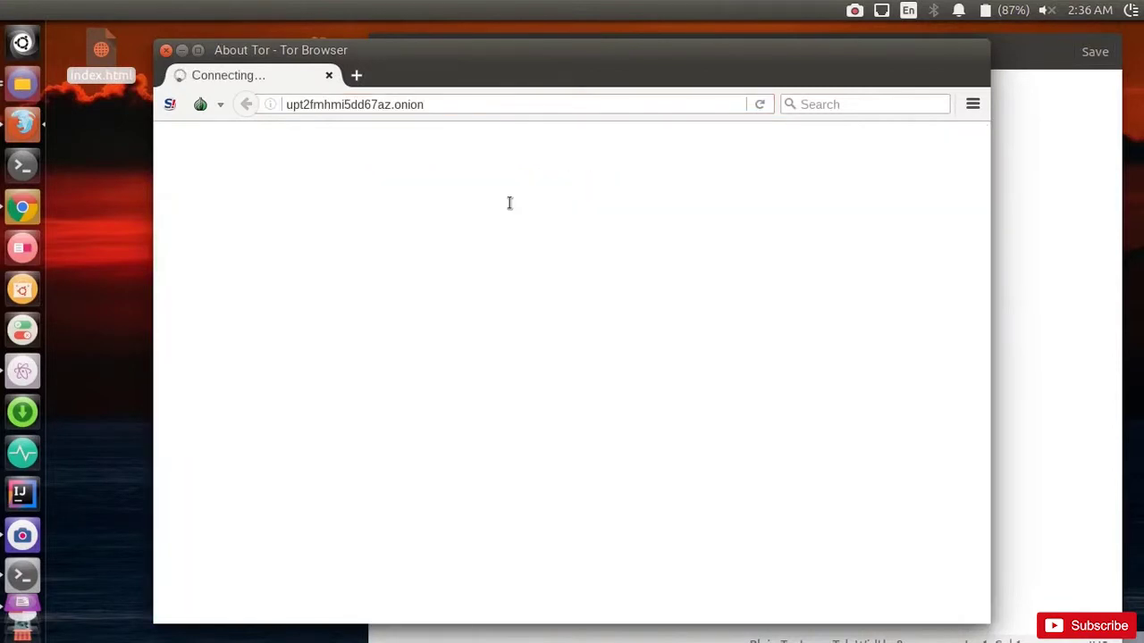
{"action": "left_click_drag", "start_coordinate": [517, 67], "coordinate": [554, 60]}
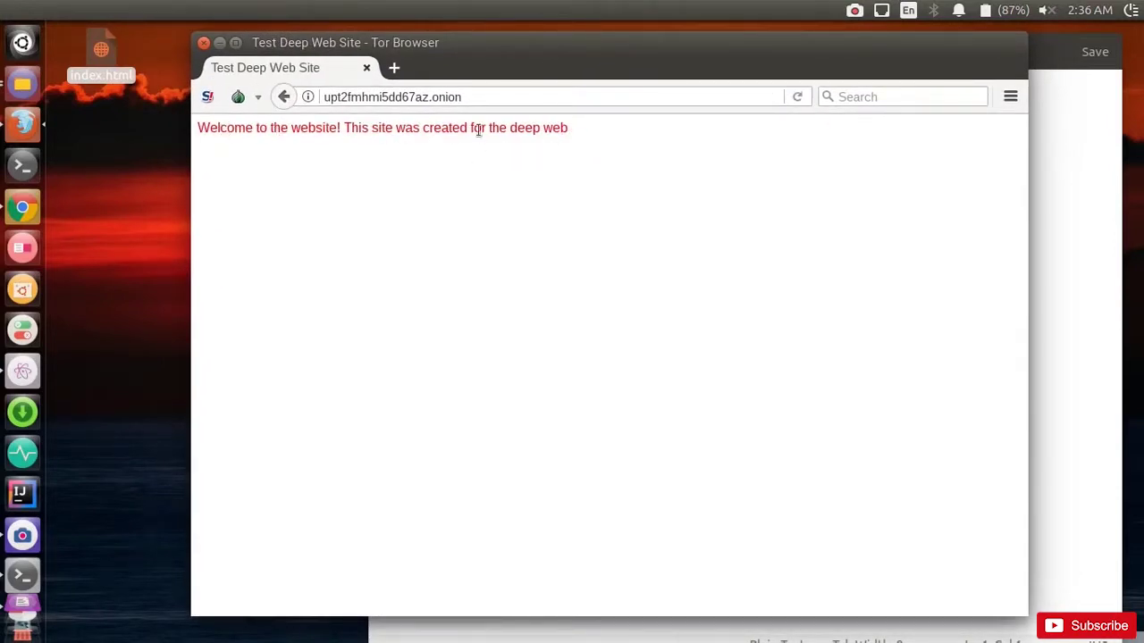
{"action": "left_click", "coordinate": [23, 371]}
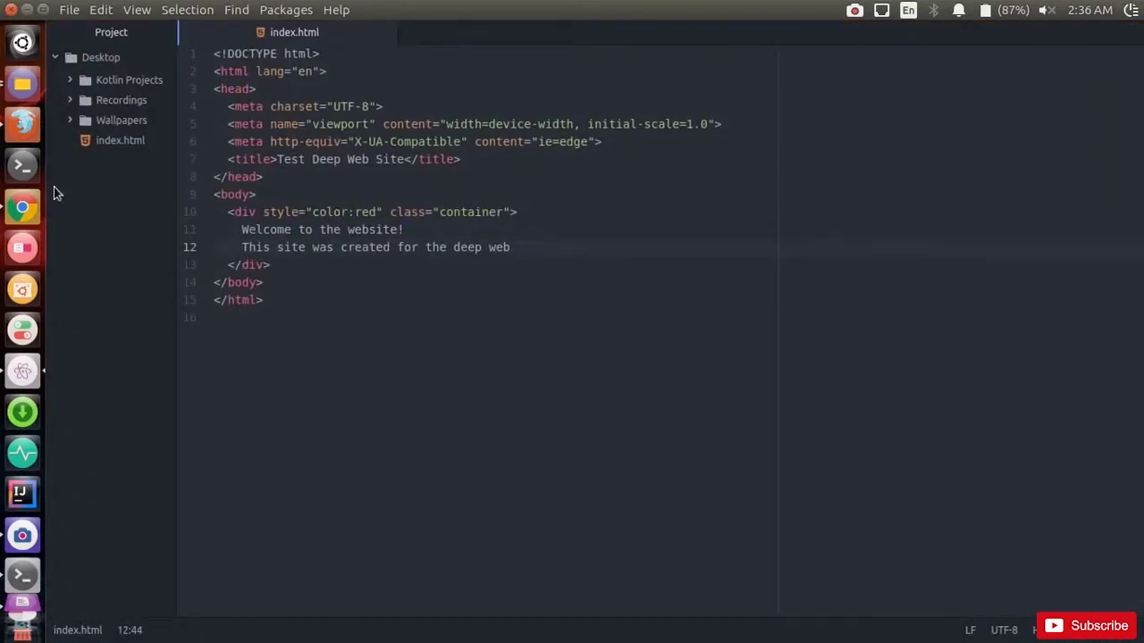
{"action": "left_click", "coordinate": [27, 9]}
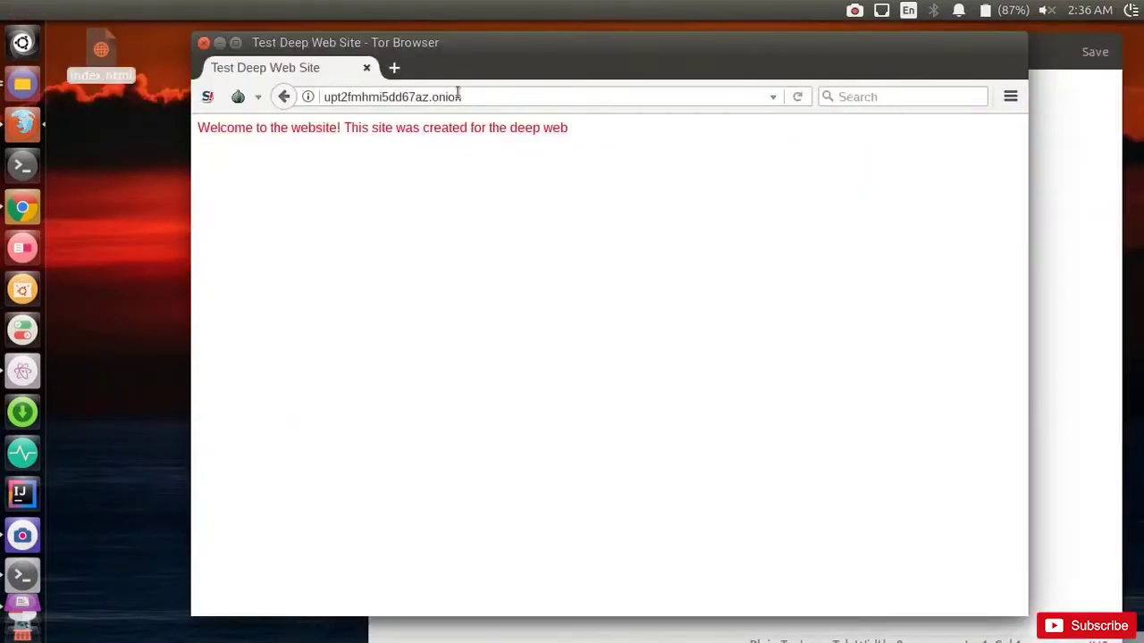
{"action": "left_click_drag", "start_coordinate": [460, 96], "coordinate": [325, 98]}
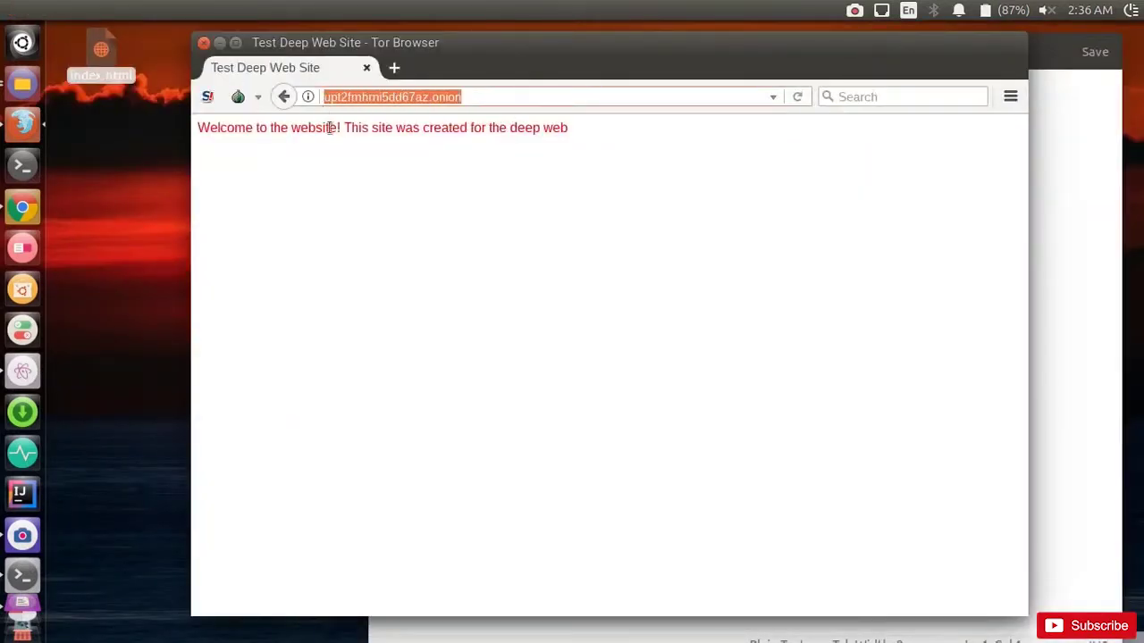
{"action": "left_click", "coordinate": [334, 184]}
{"action": "left_click_drag", "start_coordinate": [198, 130], "coordinate": [571, 134]}
{"action": "left_click", "coordinate": [582, 157]}
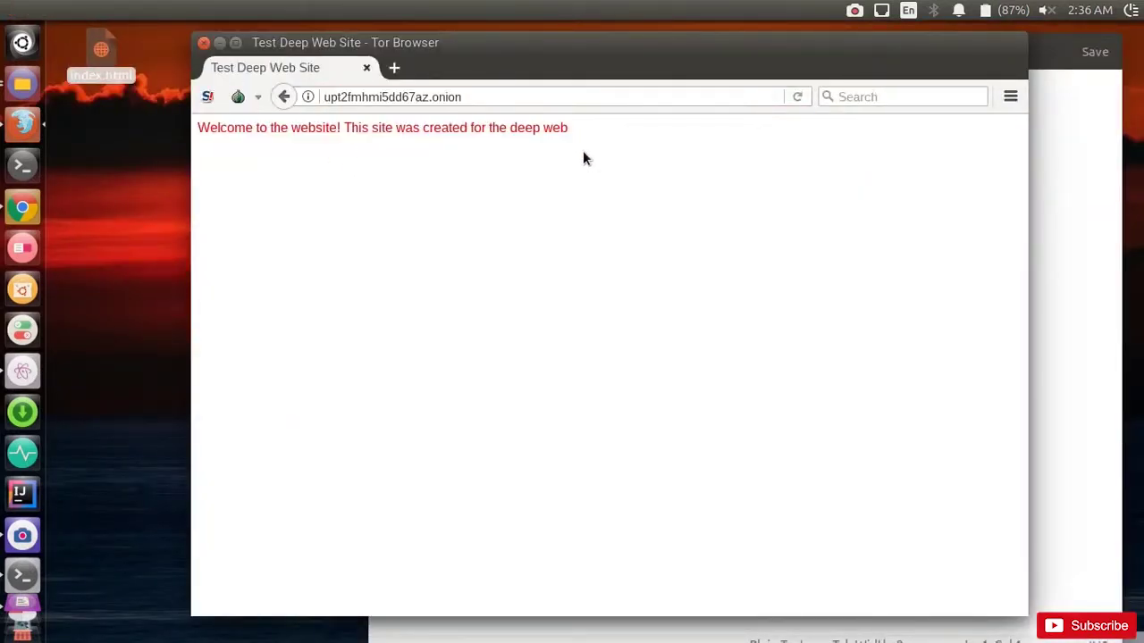